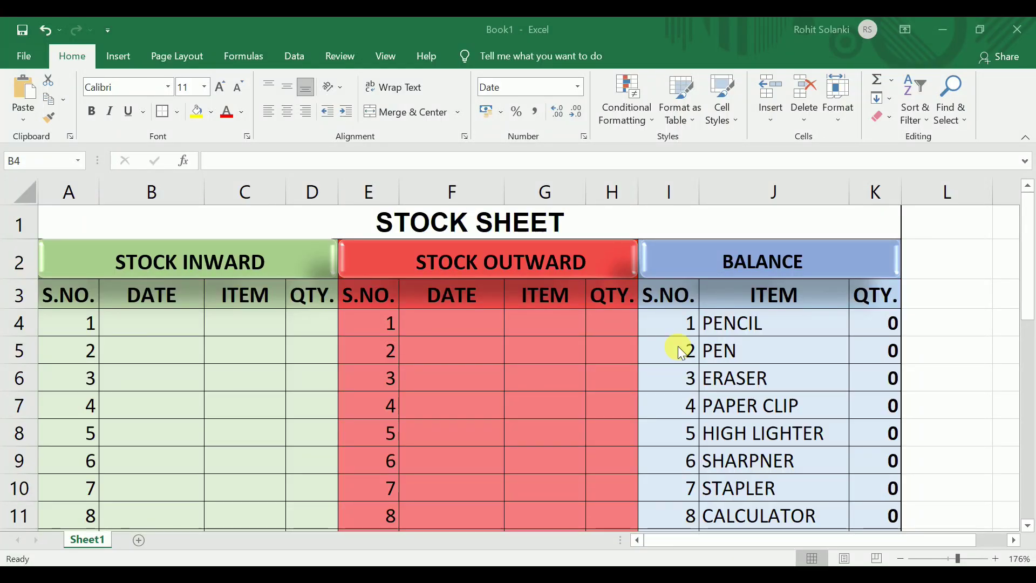
Review the balance item names in column J, from PENCIL down to RING FILE
{"action": "left_click", "coordinate": [719, 328]}
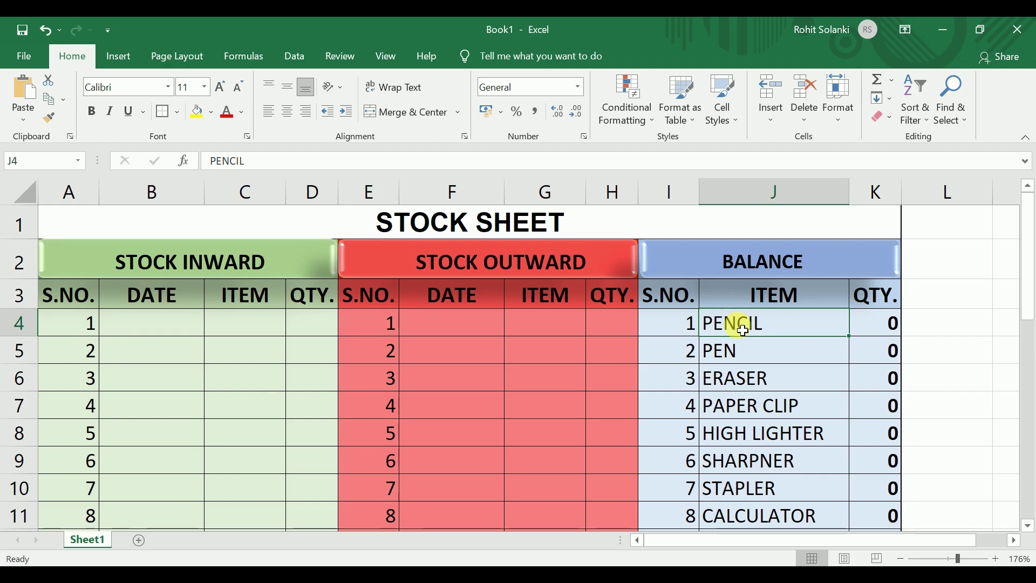
{"action": "key", "text": "Down"}
{"action": "key", "text": "Down"}
{"action": "key", "text": "Down"}
{"action": "key", "text": "Down"}
{"action": "key", "text": "Down"}
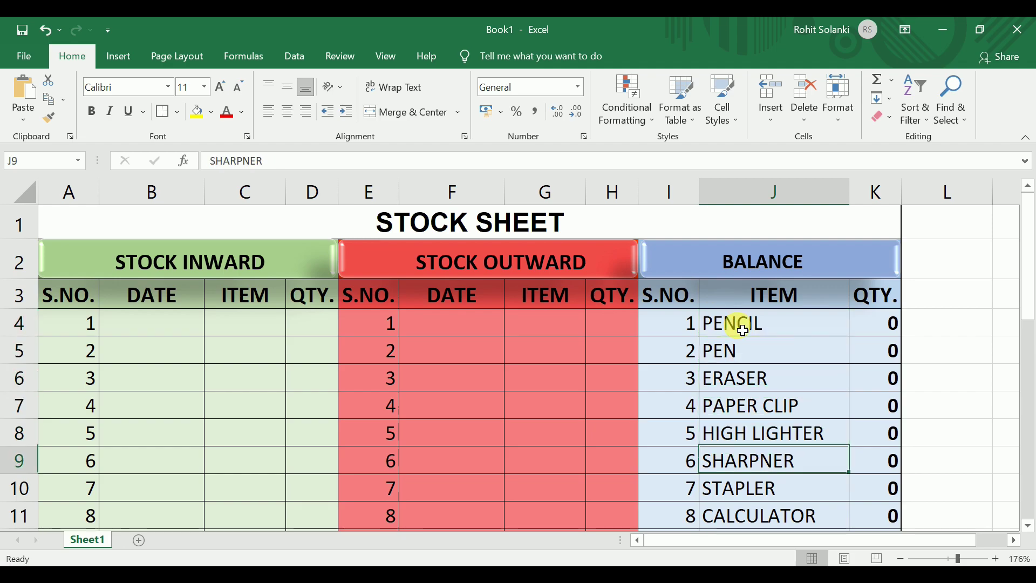
{"action": "key", "text": "Down"}
{"action": "key", "text": "Down"}
{"action": "key", "text": "Down"}
{"action": "key", "text": "Down"}
{"action": "key", "text": "Down"}
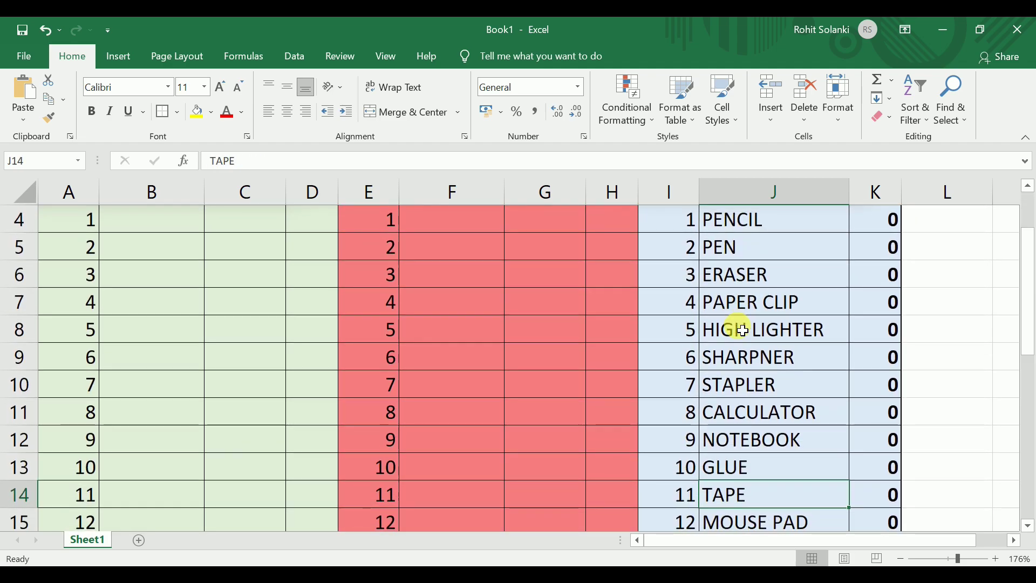
{"action": "key", "text": "Down"}
{"action": "key", "text": "Down"}
{"action": "key", "text": "Down"}
{"action": "key", "text": "Down"}
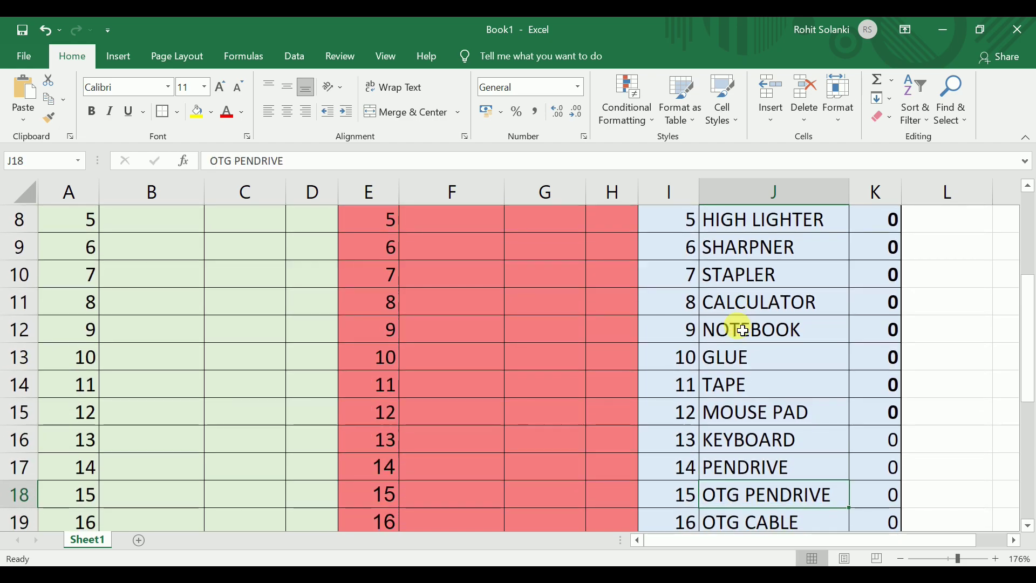
{"action": "key", "text": "Down"}
{"action": "key", "text": "Down"}
{"action": "key", "text": "Down"}
{"action": "key", "text": "Down"}
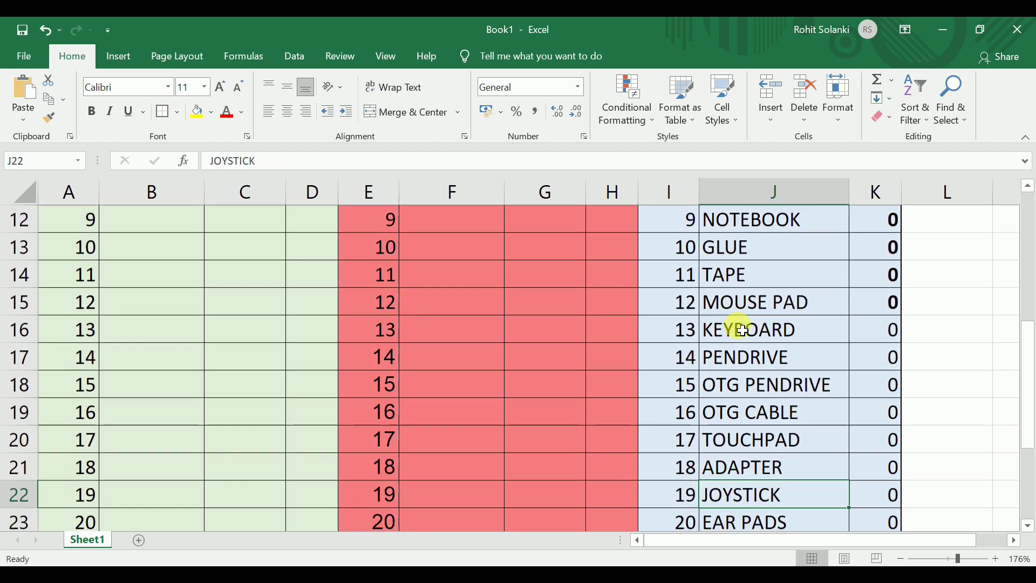
{"action": "key", "text": "Down"}
{"action": "key", "text": "Down"}
{"action": "key", "text": "Down"}
{"action": "key", "text": "Down"}
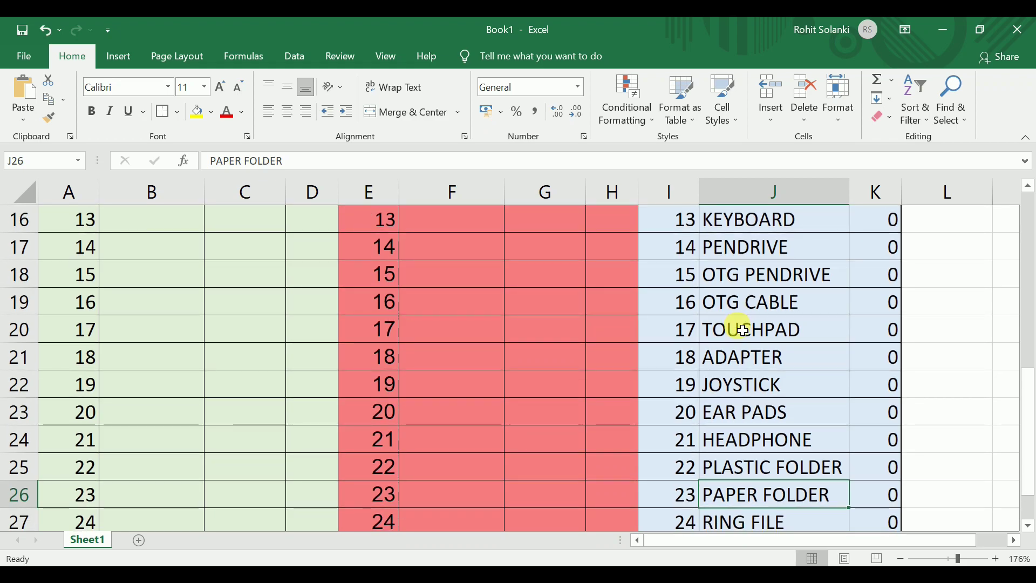
{"action": "key", "text": "Down"}
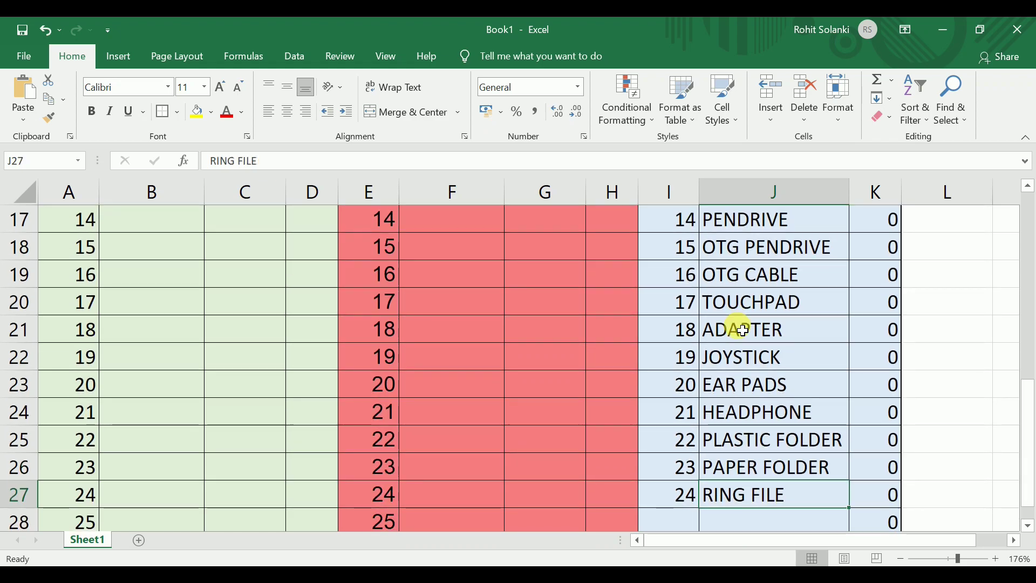
{"action": "key", "text": "Down"}
{"action": "key", "text": "Up"}
{"action": "key", "text": "Up"}
{"action": "key", "text": "Up"}
{"action": "key", "text": "Up"}
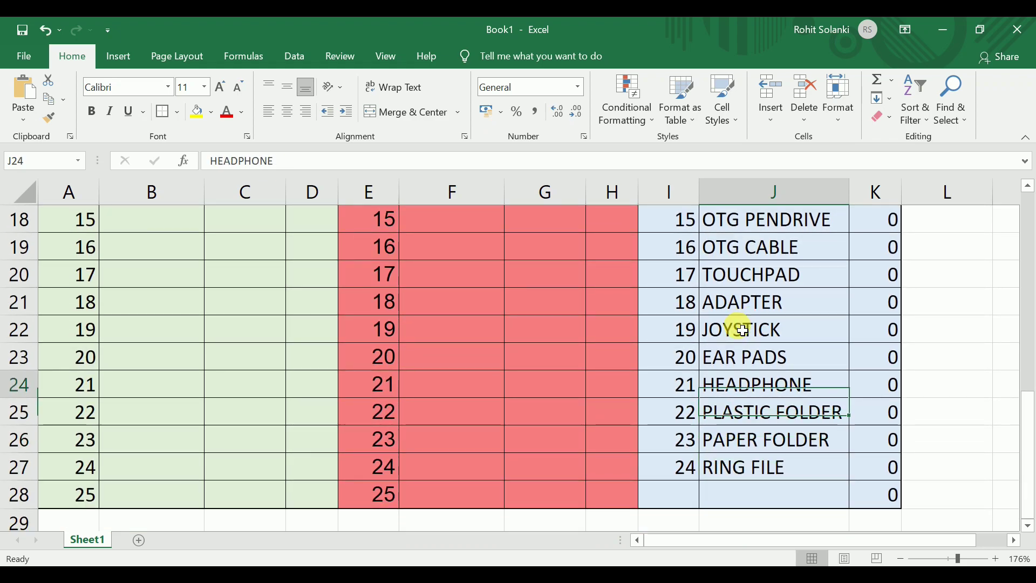
{"action": "key", "text": "Up"}
{"action": "key", "text": "Up"}
{"action": "key", "text": "Up"}
{"action": "key", "text": "Up"}
{"action": "key", "text": "Up"}
{"action": "key", "text": "Up"}
{"action": "key", "text": "Up"}
{"action": "key", "text": "Up"}
{"action": "key", "text": "Up"}
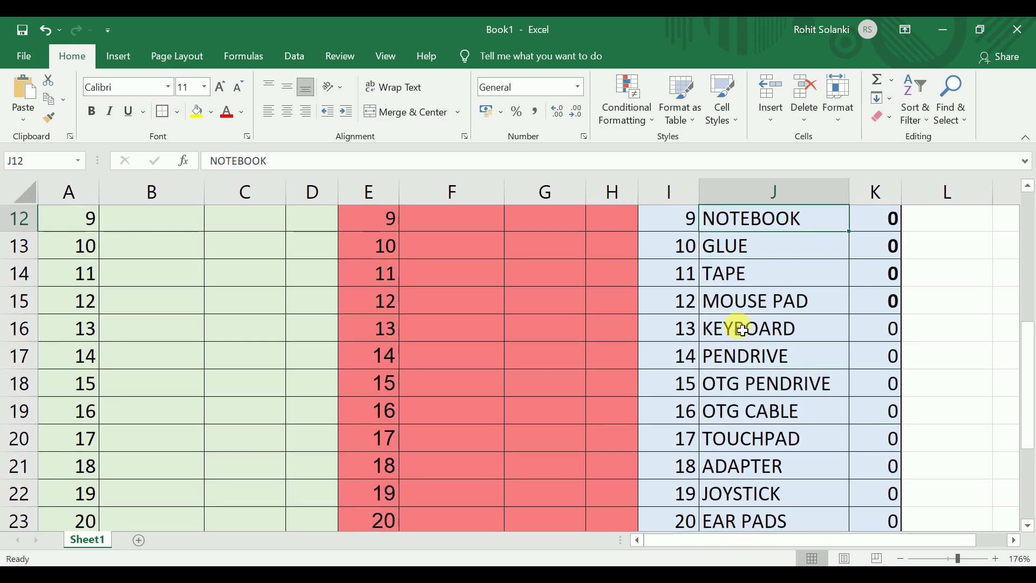
{"action": "key", "text": "Up"}
{"action": "key", "text": "Up"}
{"action": "key", "text": "Up"}
{"action": "key", "text": "Up"}
{"action": "key", "text": "Up"}
{"action": "key", "text": "Up"}
{"action": "key", "text": "Up"}
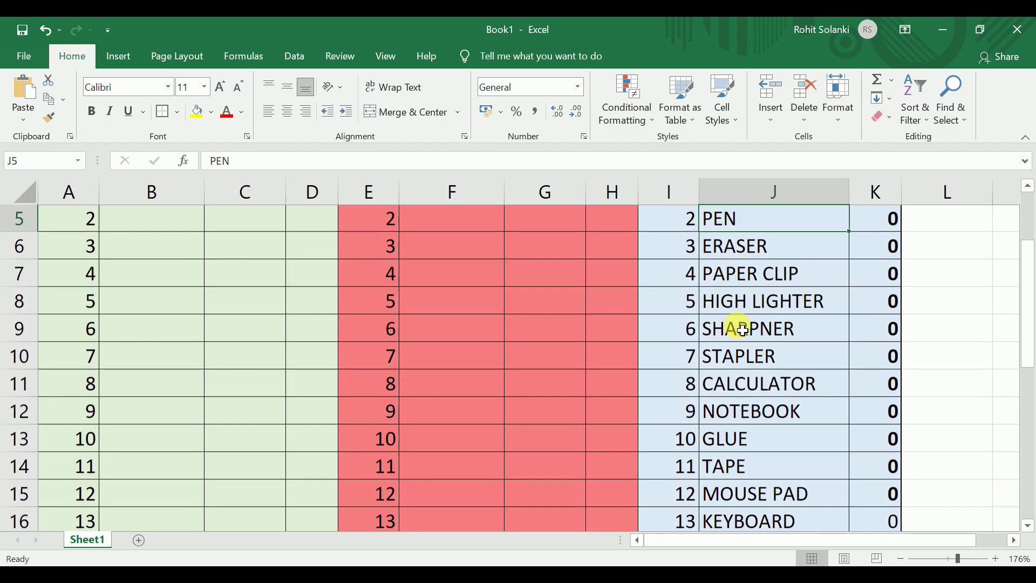
{"action": "key", "text": "Up"}
{"action": "key", "text": "Up"}
{"action": "key", "text": "Up"}
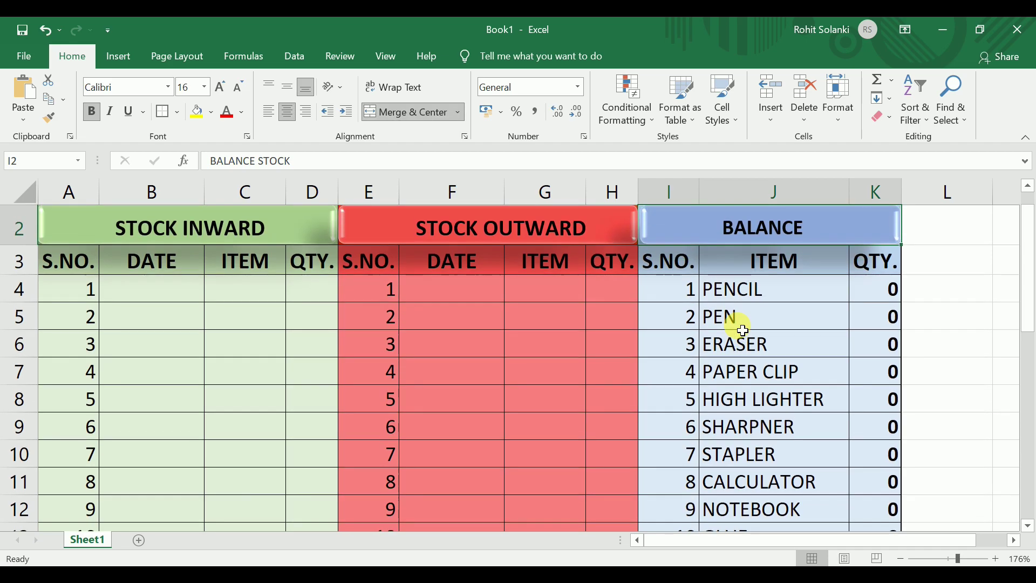
{"action": "key", "text": "Up"}
{"action": "key", "text": "Down"}
{"action": "key", "text": "Down"}
{"action": "key", "text": "Down"}
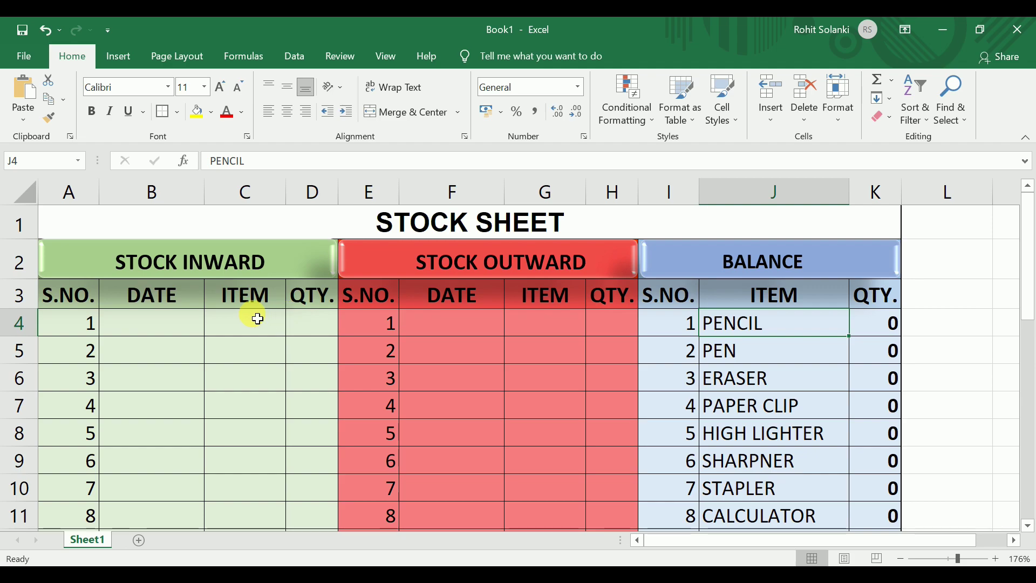
Give C4 a List data validation sourced from the item names $J$4:$J$27
{"action": "left_click", "coordinate": [240, 329]}
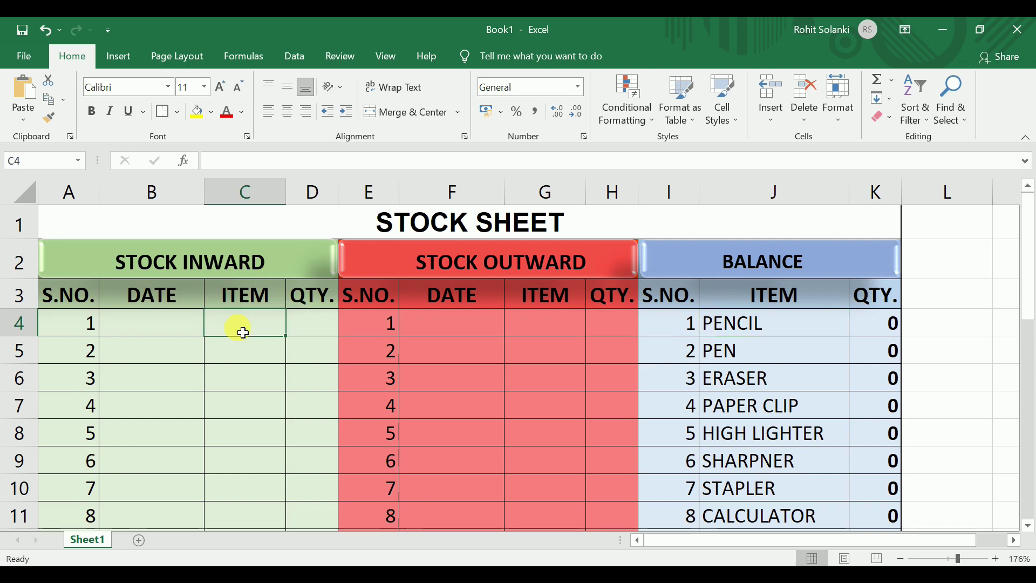
{"action": "left_click", "coordinate": [298, 59]}
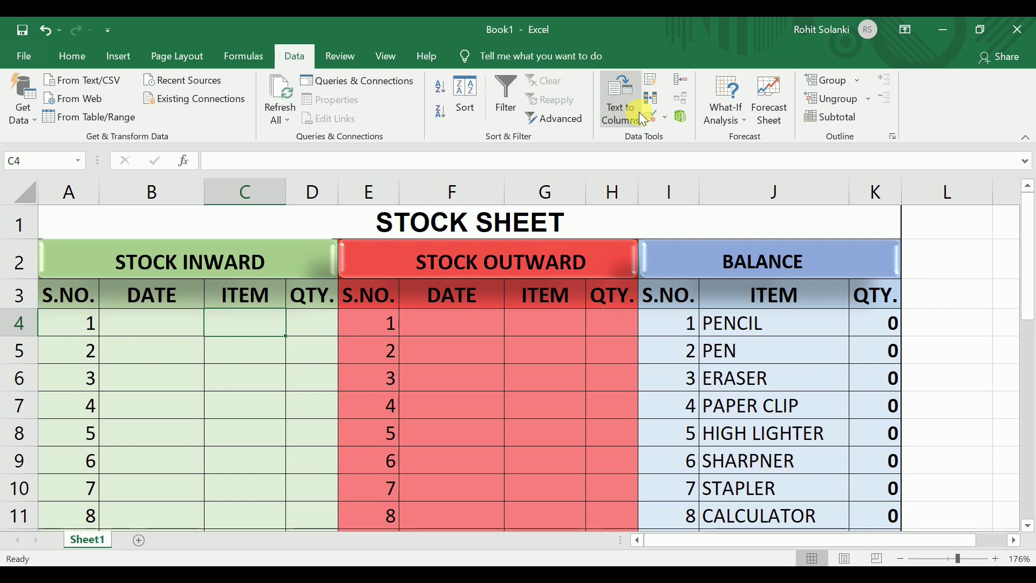
{"action": "left_click", "coordinate": [666, 116]}
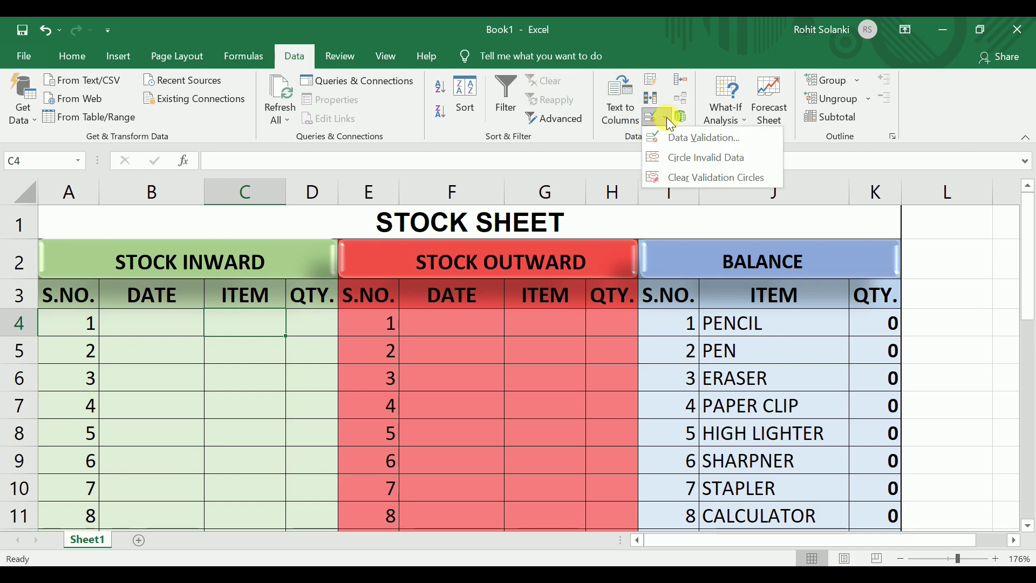
{"action": "left_click", "coordinate": [666, 136]}
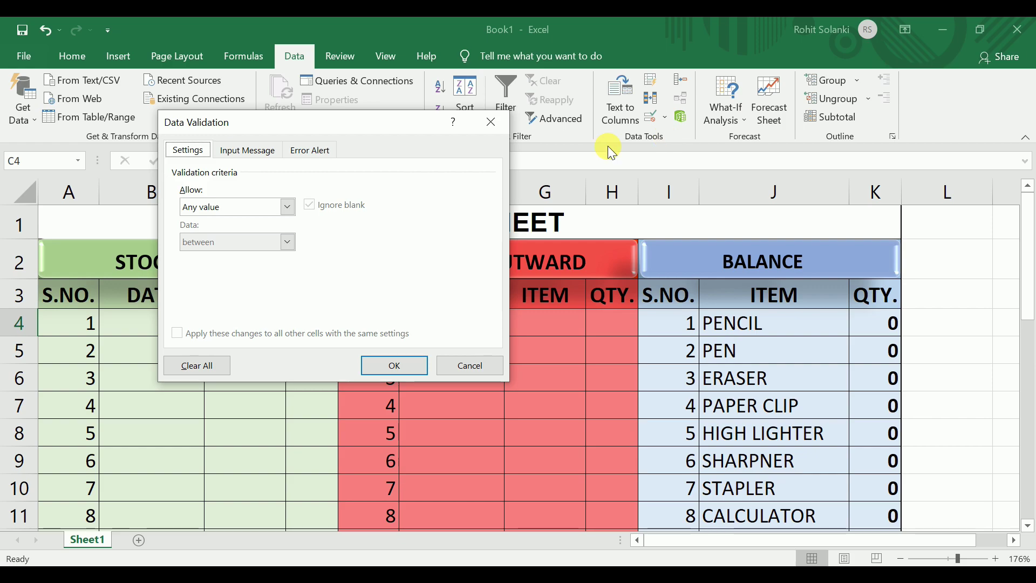
{"action": "left_click", "coordinate": [289, 207]}
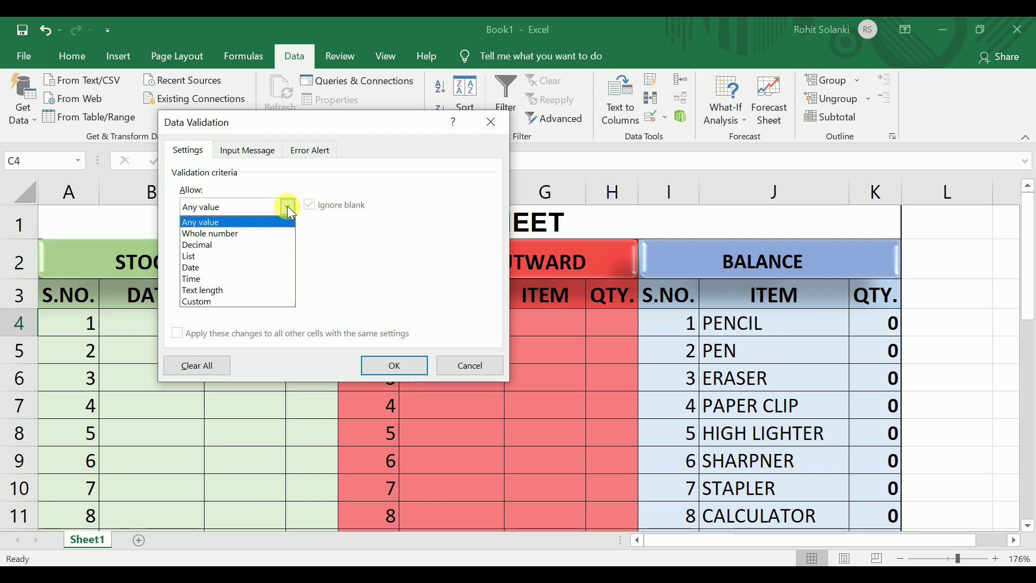
{"action": "left_click", "coordinate": [273, 257]}
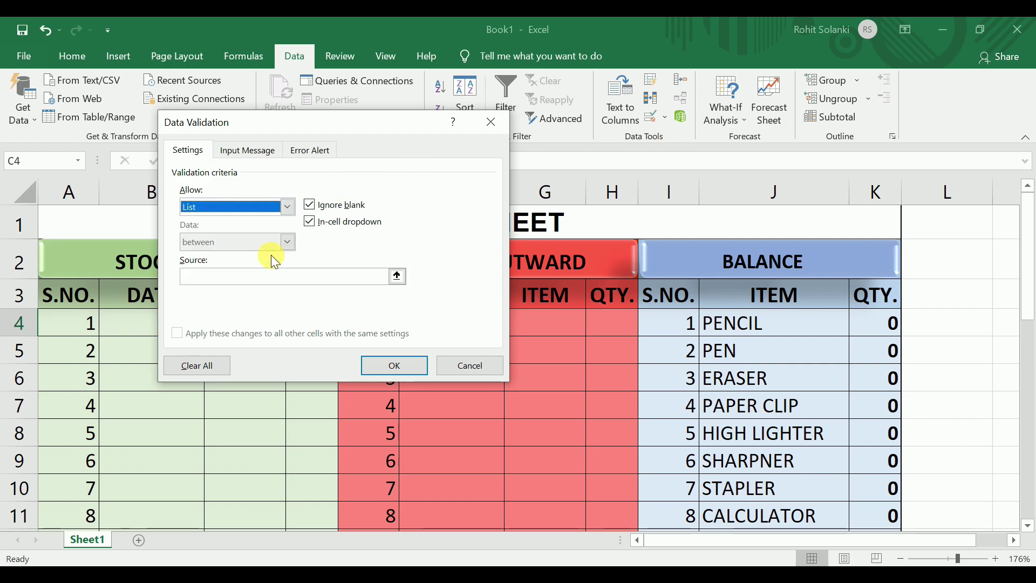
{"action": "left_click", "coordinate": [280, 279]}
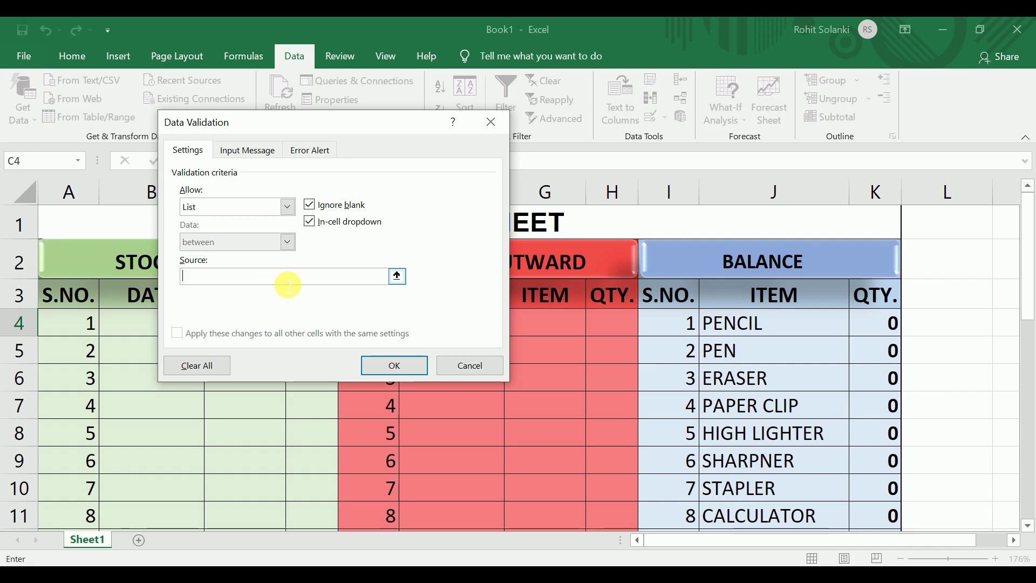
{"action": "left_click", "coordinate": [397, 277]}
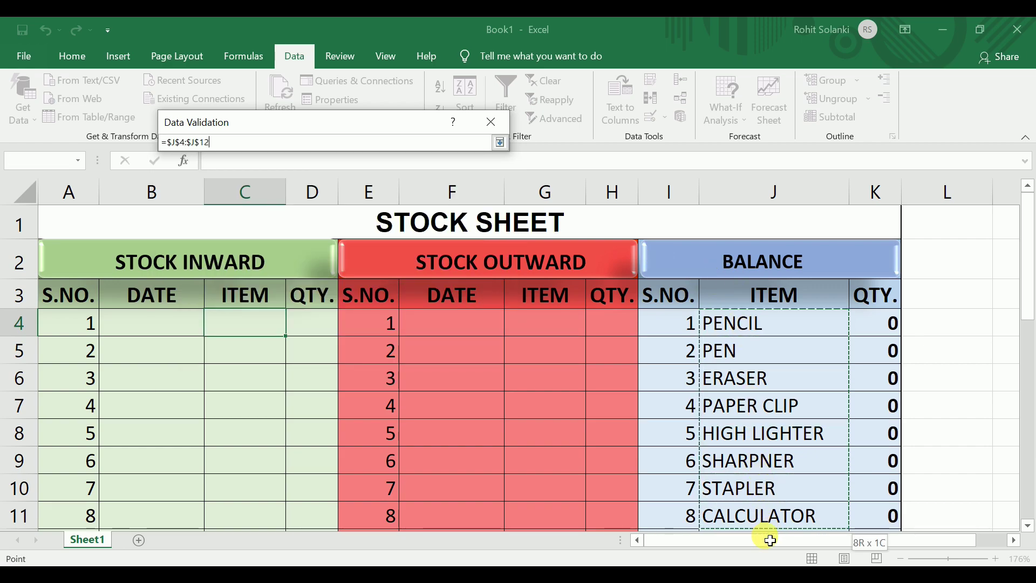
{"action": "left_click_drag", "start_coordinate": [770, 540], "coordinate": [760, 460]}
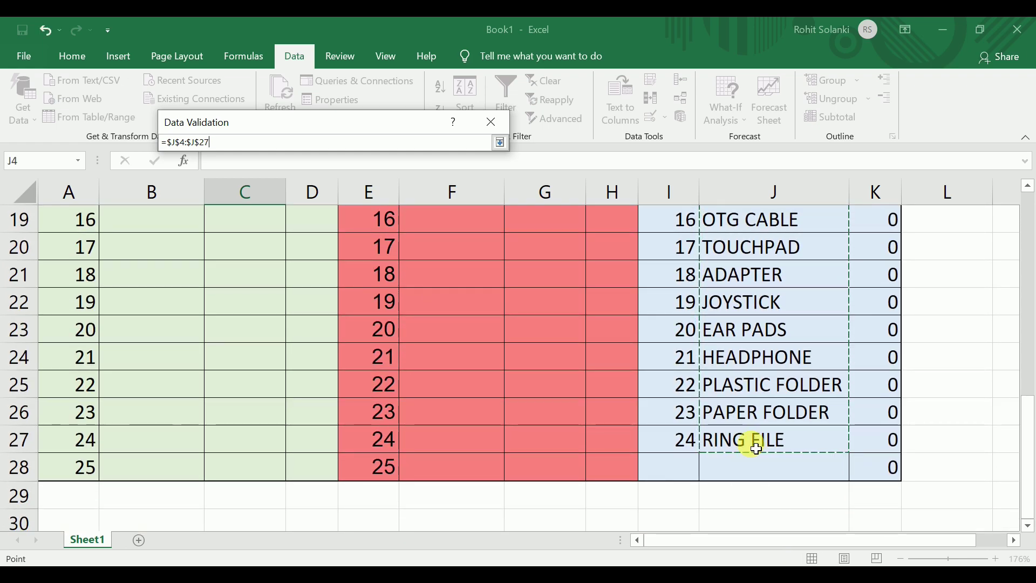
{"action": "left_click", "coordinate": [501, 143]}
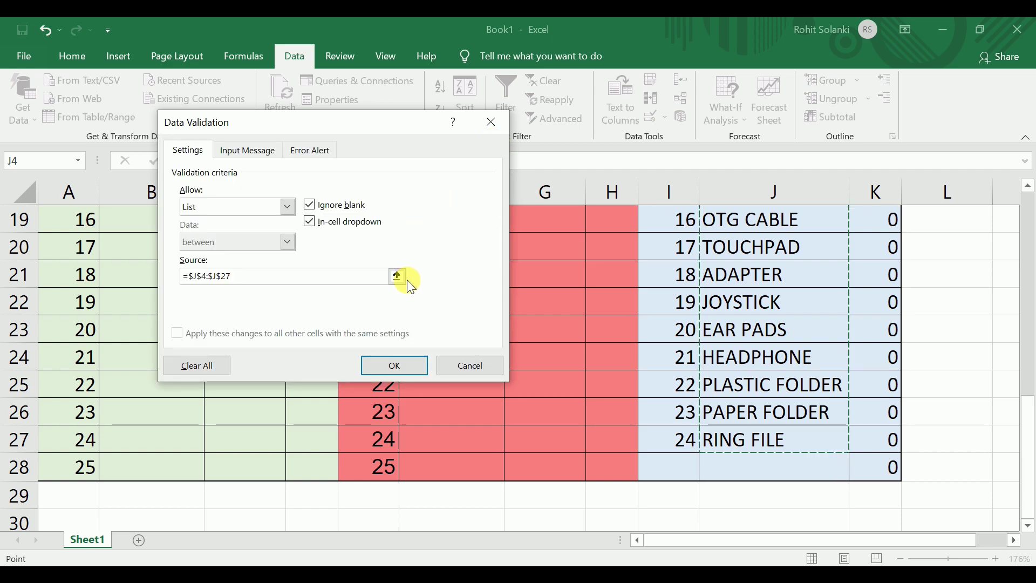
{"action": "left_click", "coordinate": [393, 362]}
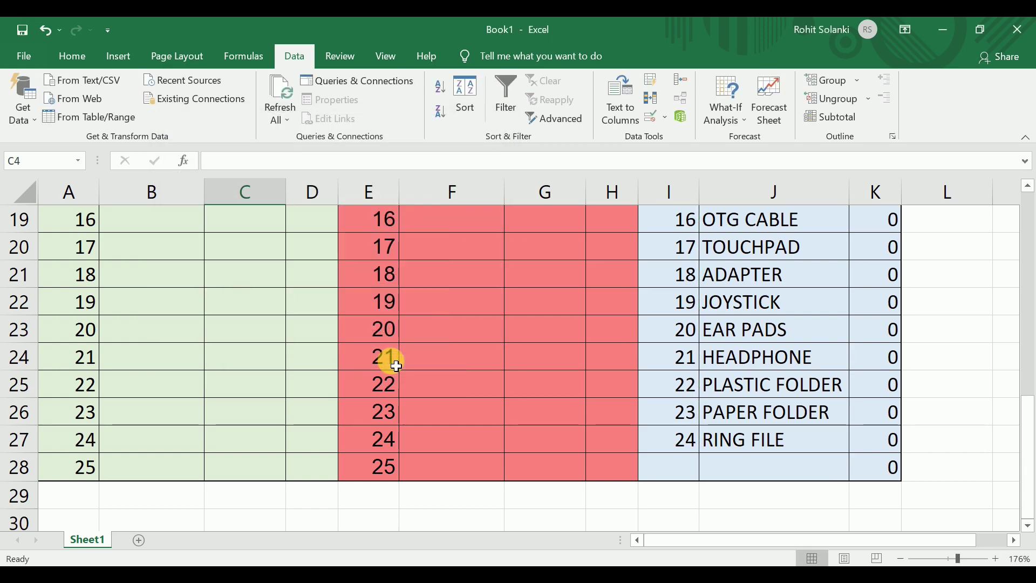
Check C4's item dropdown list, then close it without choosing an item
{"action": "left_click_drag", "start_coordinate": [1028, 436], "coordinate": [1028, 232]}
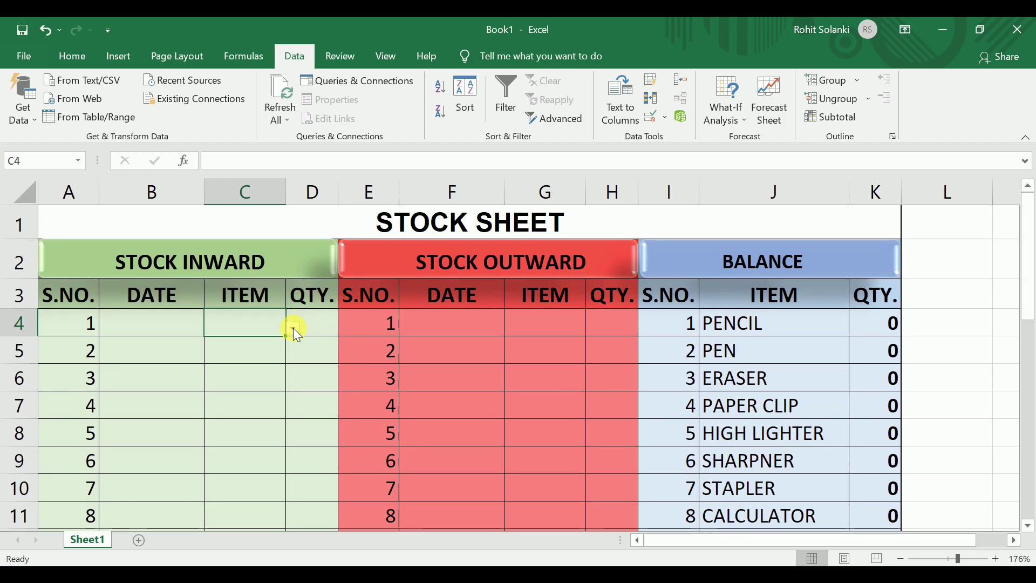
{"action": "left_click", "coordinate": [293, 328]}
{"action": "left_click_drag", "start_coordinate": [274, 387], "coordinate": [287, 466]}
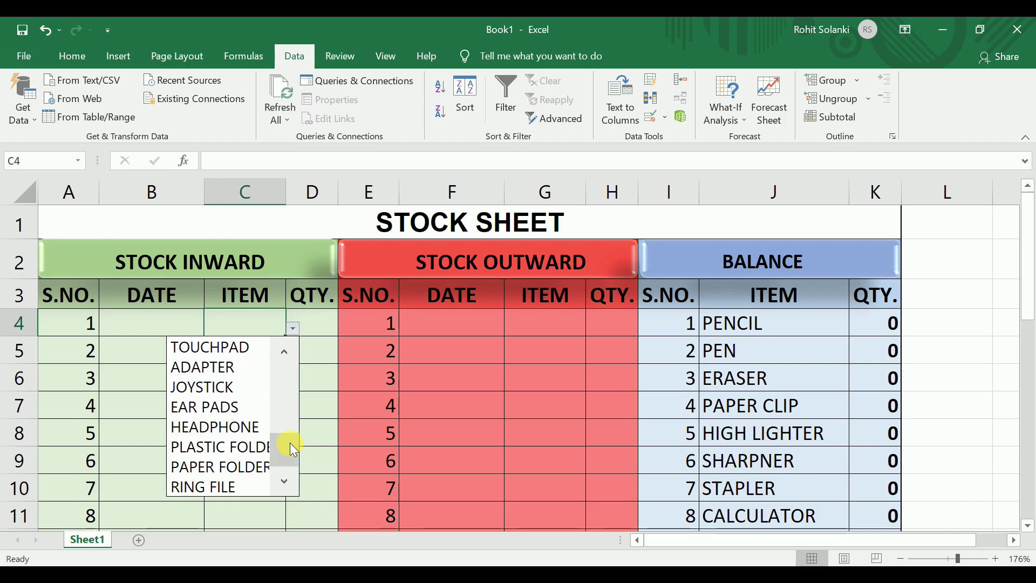
{"action": "key", "text": "Escape"}
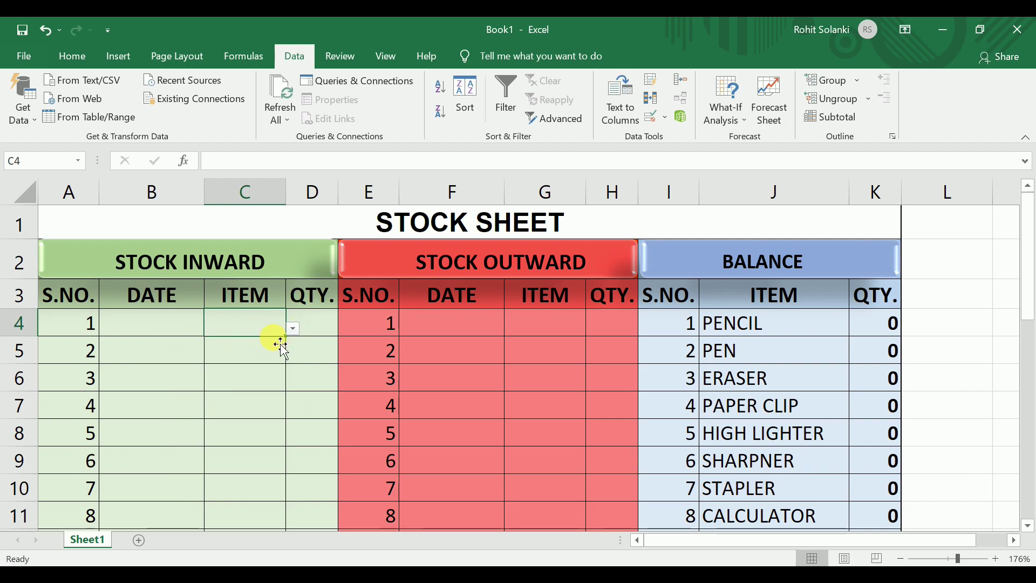
Fill C4's dropdown down column C to row 550 and copy the range
{"action": "mouse_move", "coordinate": [295, 405]}
{"action": "left_mouse_down"}
{"action": "mouse_move", "coordinate": [290, 545]}
{"action": "mouse_move", "coordinate": [269, 543]}
{"action": "mouse_move", "coordinate": [257, 373]}
{"action": "left_mouse_up"}
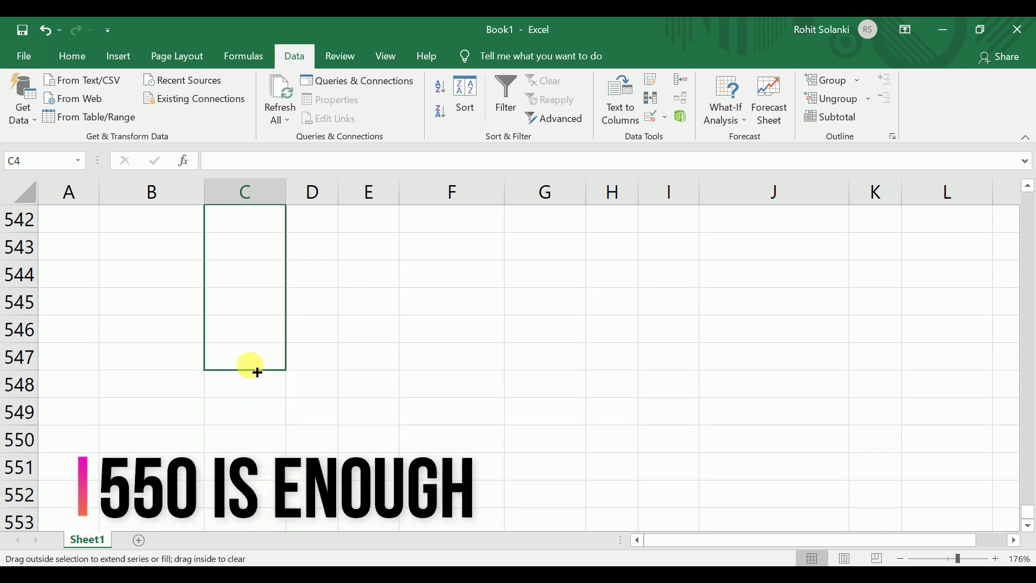
{"action": "left_click_drag", "start_coordinate": [259, 445], "coordinate": [259, 447]}
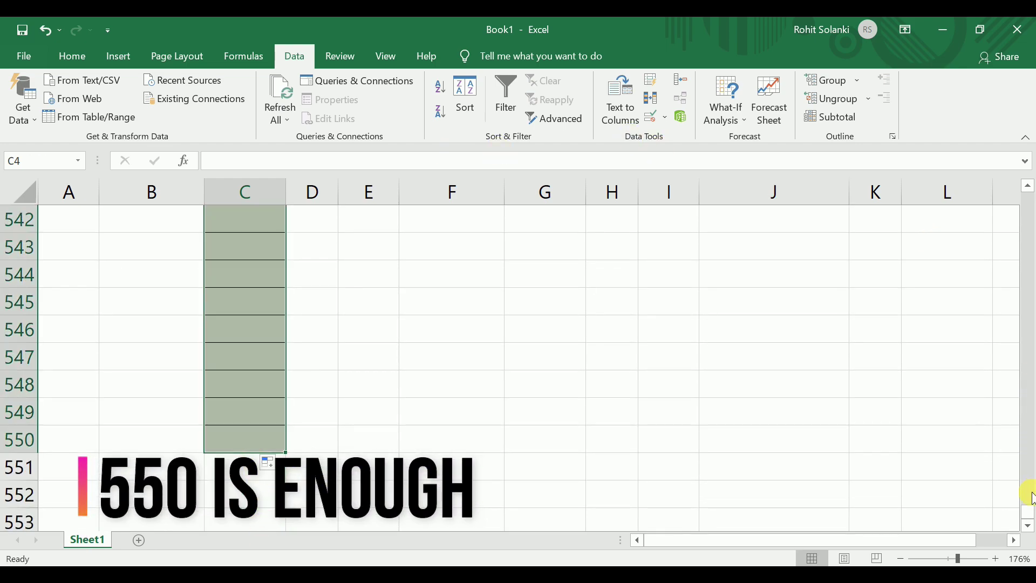
{"action": "key", "text": "ctrl+c"}
{"action": "left_click_drag", "start_coordinate": [1030, 519], "coordinate": [1031, 191]}
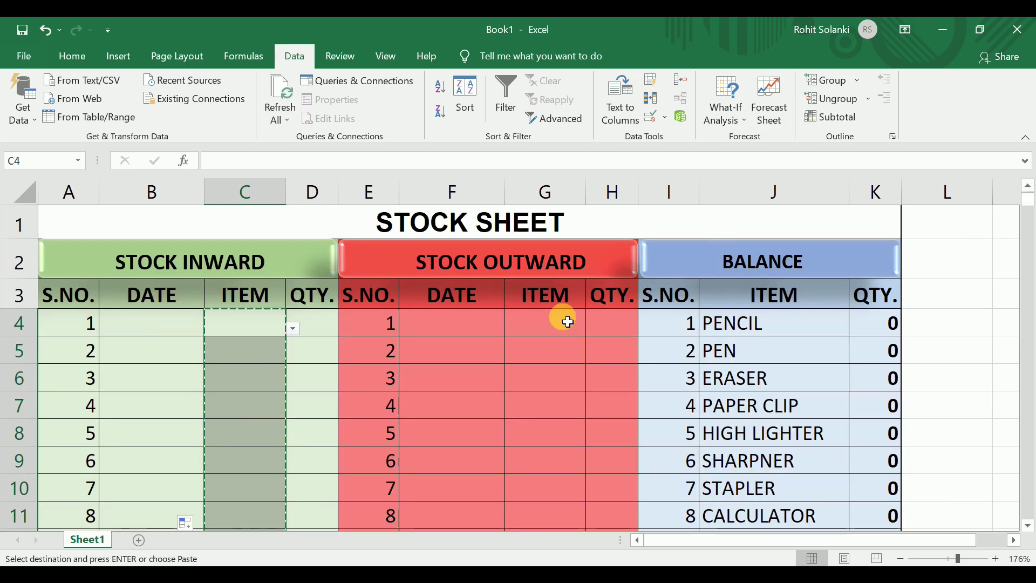
Paste the dropdown cells into G4 and repaint column G red to row 550
{"action": "left_click", "coordinate": [568, 323]}
{"action": "key", "text": "ctrl+v"}
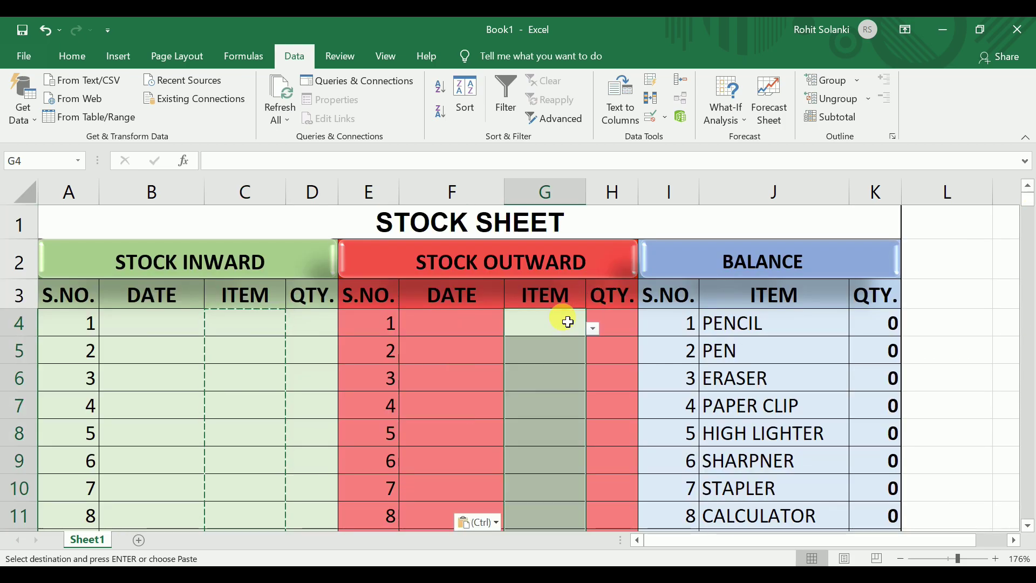
{"action": "left_click", "coordinate": [469, 327]}
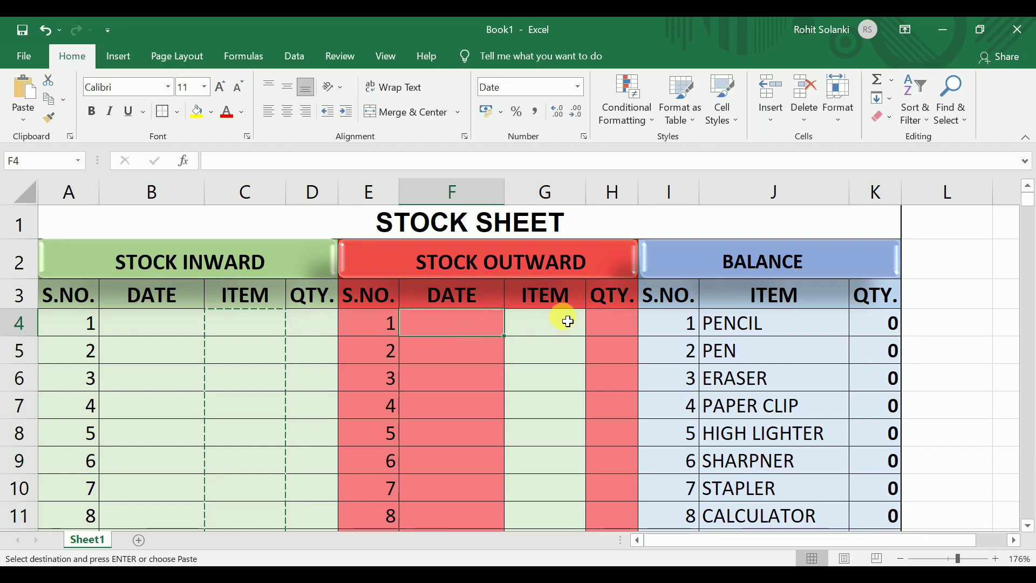
{"action": "left_click", "coordinate": [49, 117]}
{"action": "left_click_drag", "start_coordinate": [545, 322], "coordinate": [545, 378]}
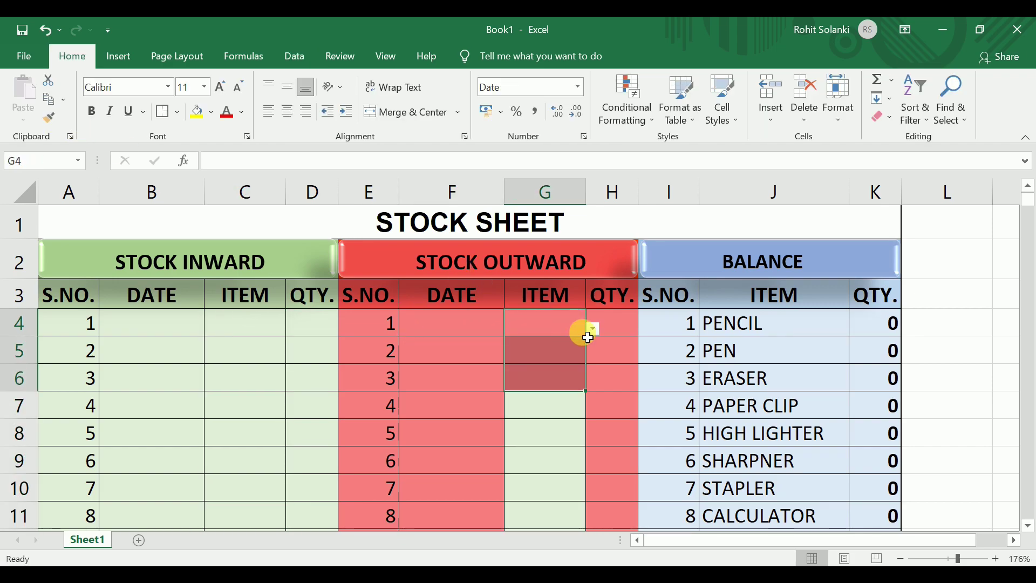
{"action": "left_click", "coordinate": [522, 369]}
{"action": "left_click", "coordinate": [50, 118]}
{"action": "left_click_drag", "start_coordinate": [545, 323], "coordinate": [585, 478]}
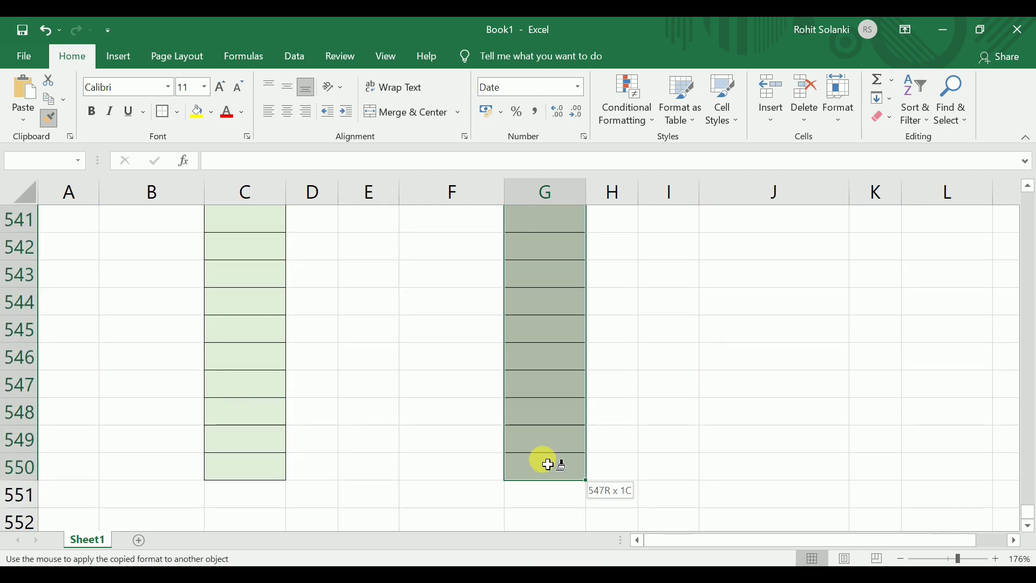
{"action": "left_click_drag", "start_coordinate": [585, 479], "coordinate": [548, 461]}
Open G4's item list to confirm the outward dropdown works
{"action": "left_click", "coordinate": [540, 322]}
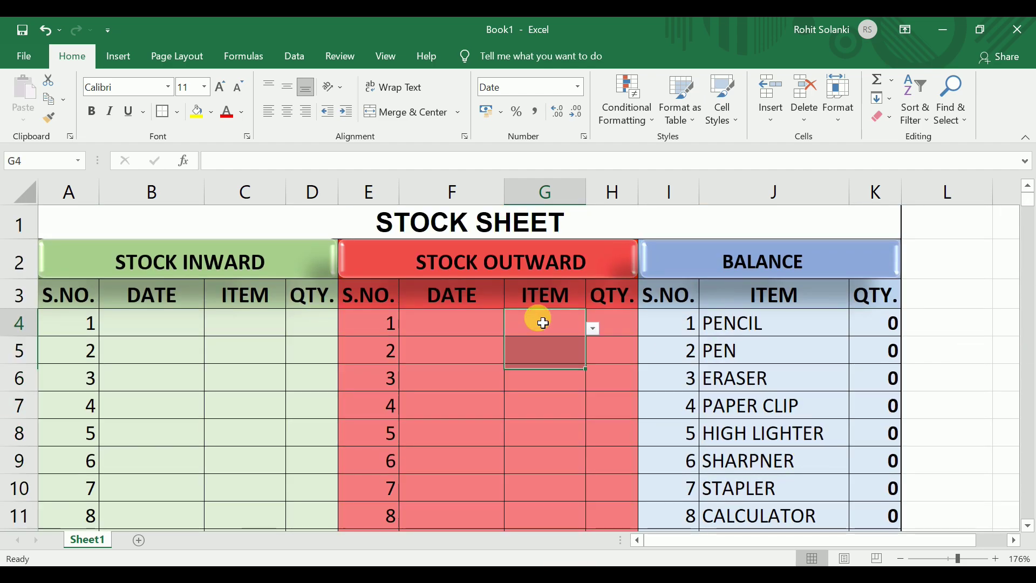
{"action": "left_click", "coordinate": [594, 328]}
{"action": "mouse_move", "coordinate": [589, 376]}
{"action": "left_mouse_down"}
{"action": "mouse_move", "coordinate": [593, 468]}
{"action": "mouse_move", "coordinate": [587, 359]}
{"action": "left_mouse_up"}
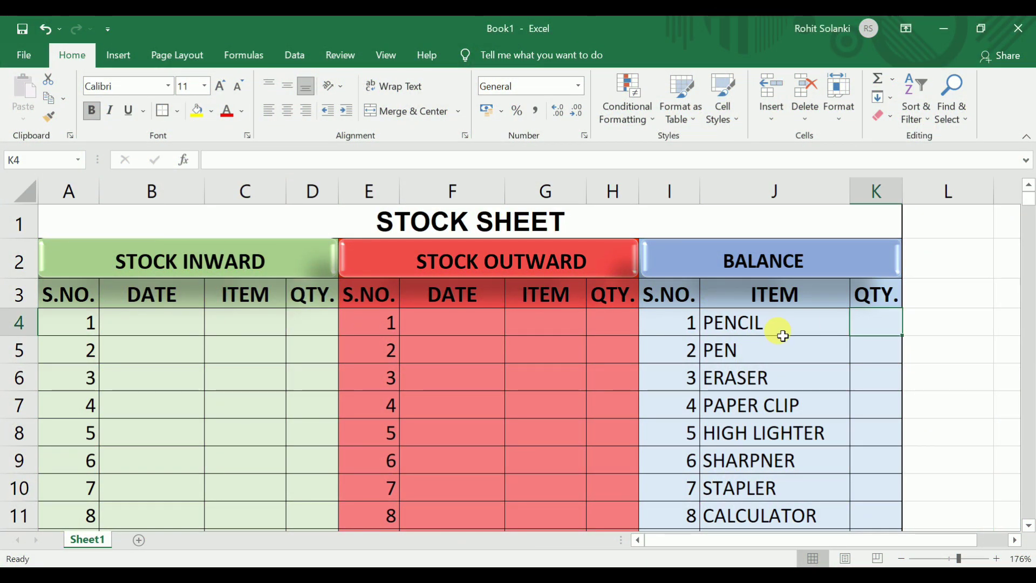
Start K4's formula =SUMIF( with the absolute item range $C$4:$C$550
{"action": "left_click", "coordinate": [778, 336]}
{"action": "left_click", "coordinate": [867, 329]}
{"action": "type", "text": "=s"}
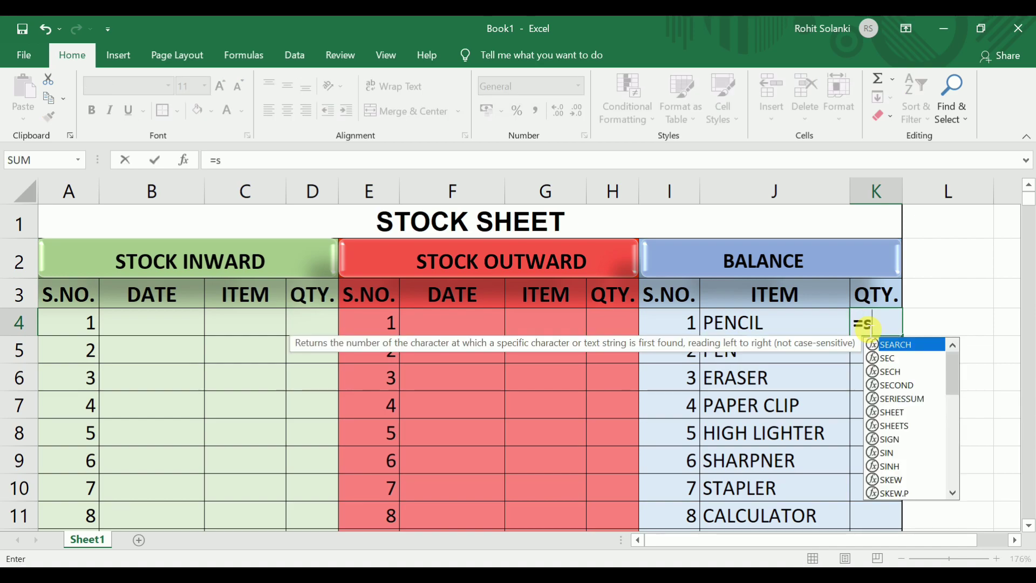
{"action": "type", "text": "umif"}
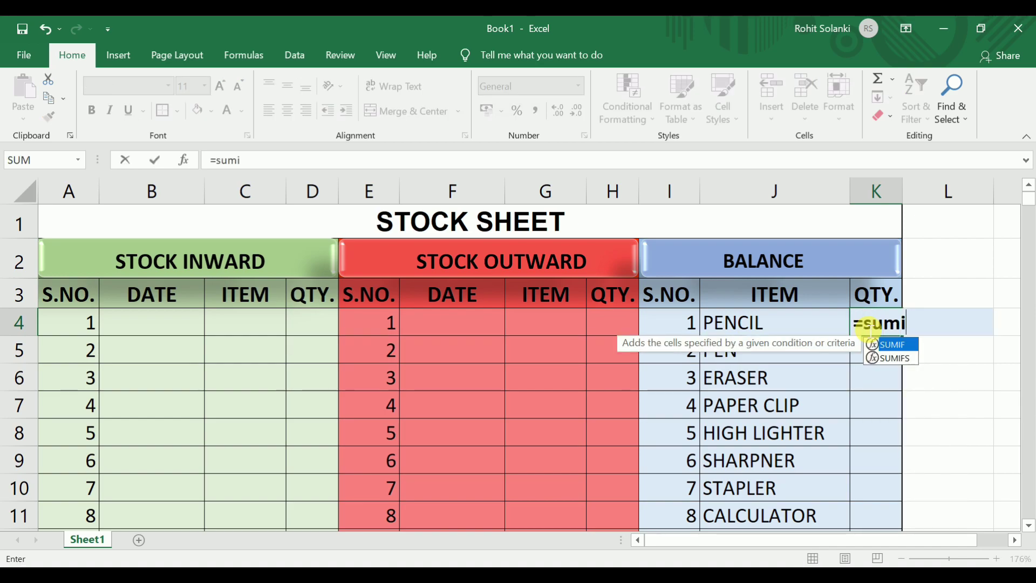
{"action": "type", "text": "("}
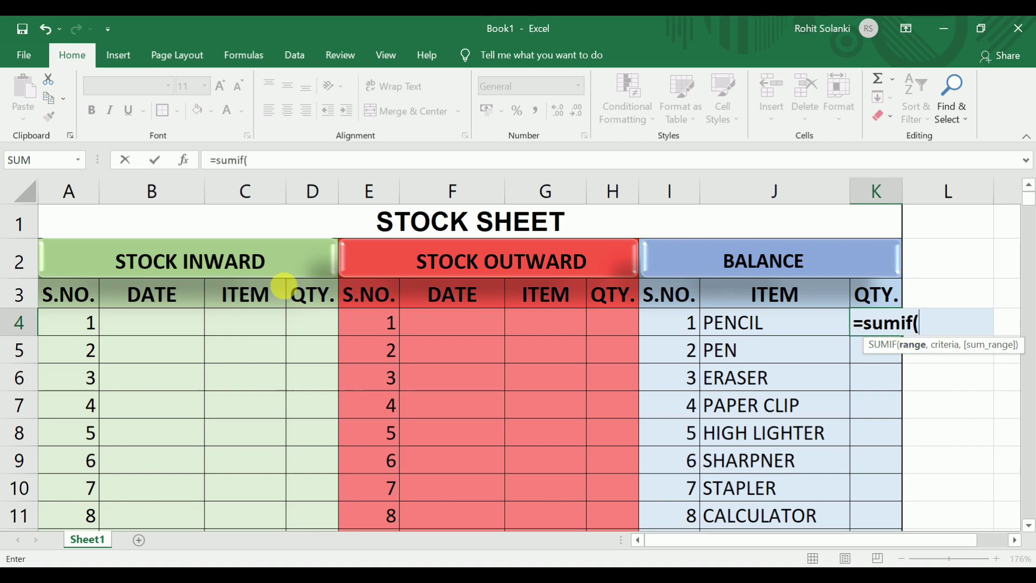
{"action": "mouse_move", "coordinate": [228, 327]}
{"action": "left_mouse_down"}
{"action": "mouse_move", "coordinate": [251, 534]}
{"action": "mouse_move", "coordinate": [248, 475]}
{"action": "left_mouse_up"}
{"action": "key", "text": "F4"}
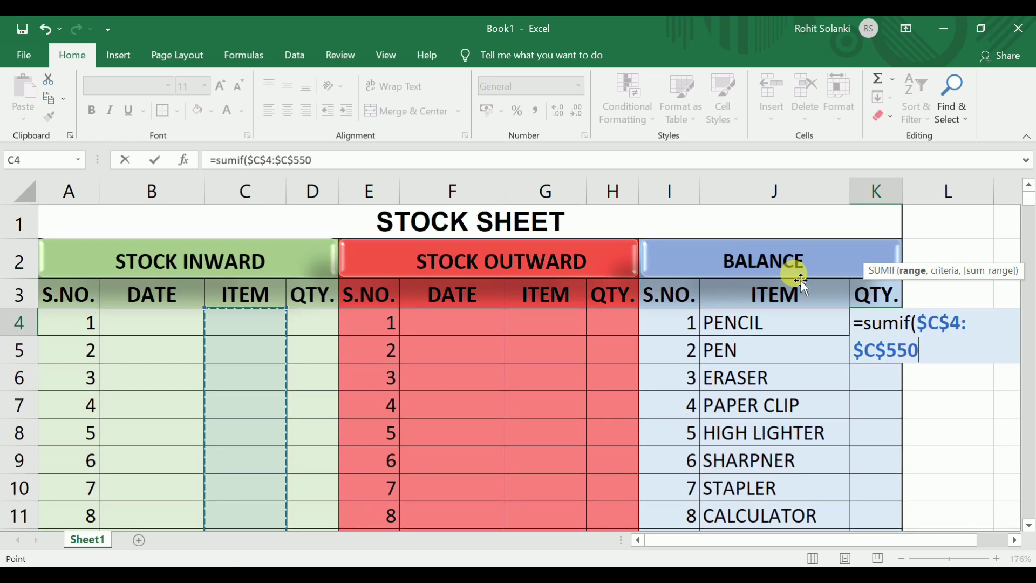
{"action": "type", "text": ","}
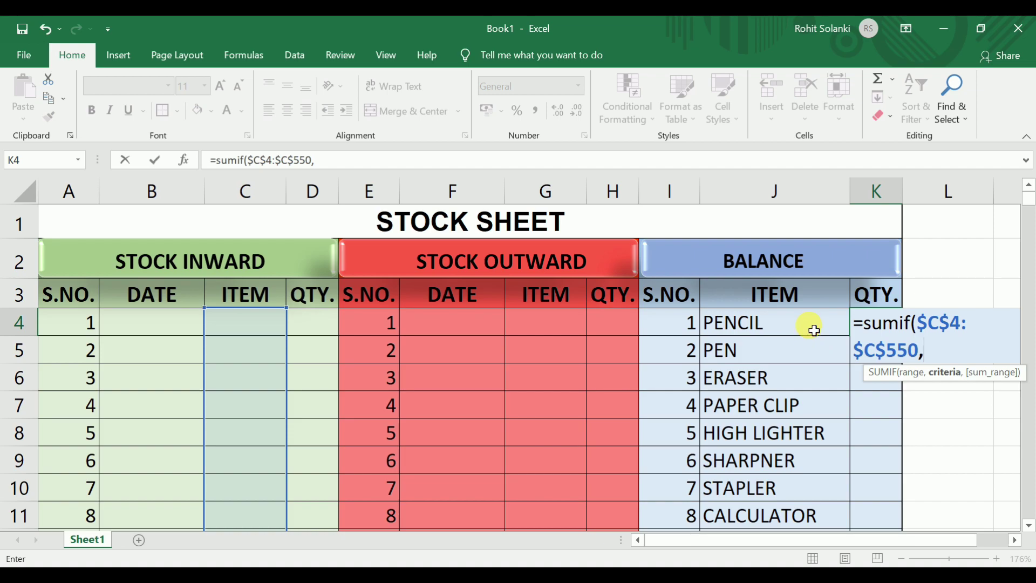
Add J4 as criterion and $D$4:$D$550 as sum range, then close the bracket and add a minus
{"action": "left_click", "coordinate": [814, 330]}
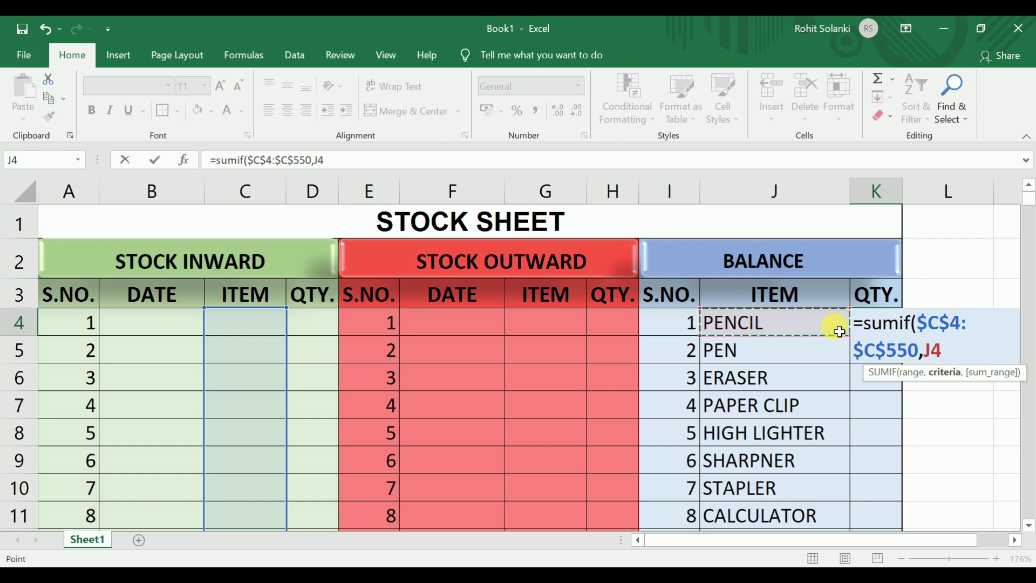
{"action": "type", "text": ","}
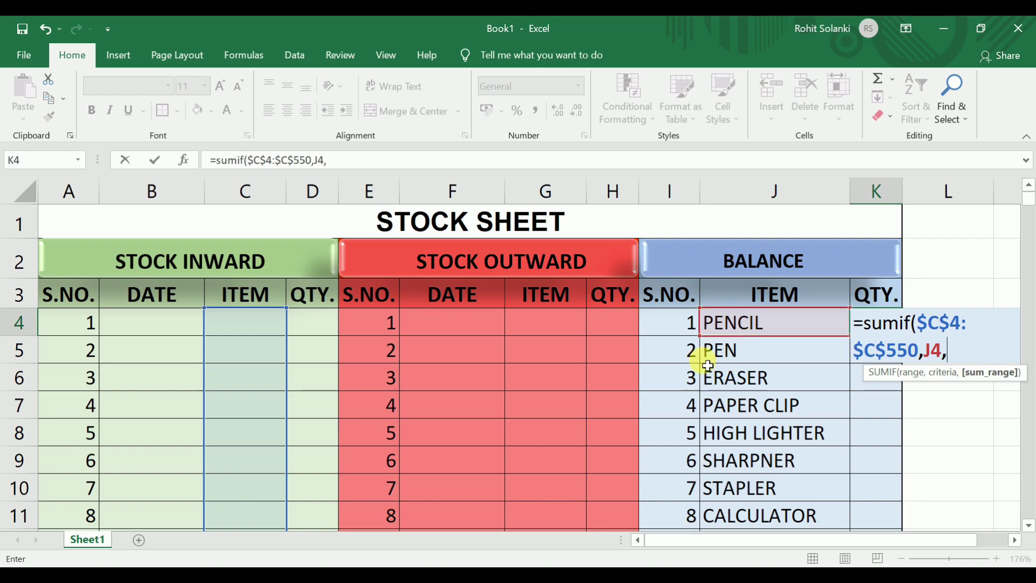
{"action": "left_click", "coordinate": [308, 321]}
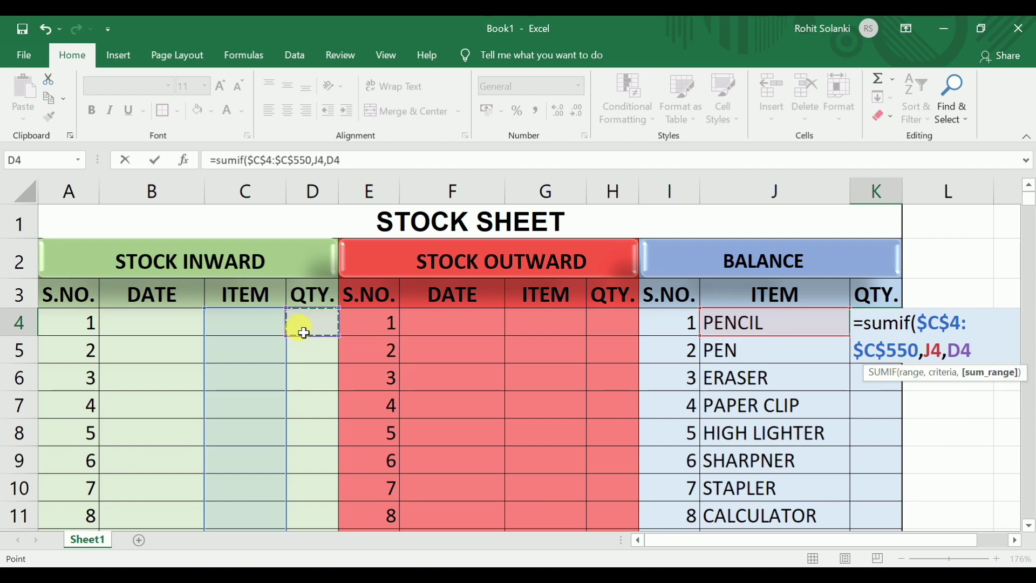
{"action": "left_click_drag", "start_coordinate": [311, 328], "coordinate": [313, 535]}
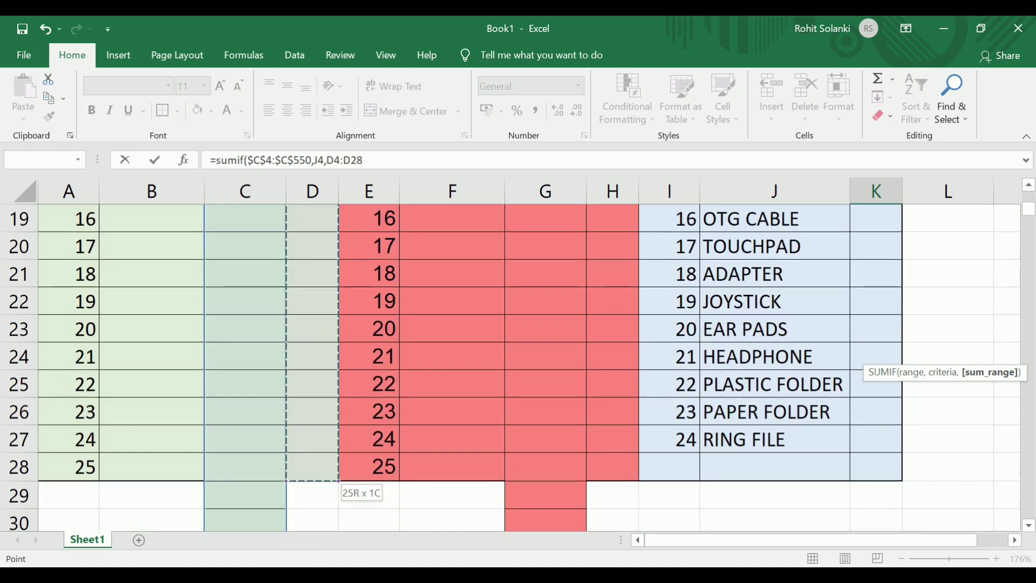
{"action": "mouse_move", "coordinate": [313, 534]}
{"action": "left_mouse_down"}
{"action": "mouse_move", "coordinate": [314, 561]}
{"action": "mouse_move", "coordinate": [303, 448]}
{"action": "left_mouse_up"}
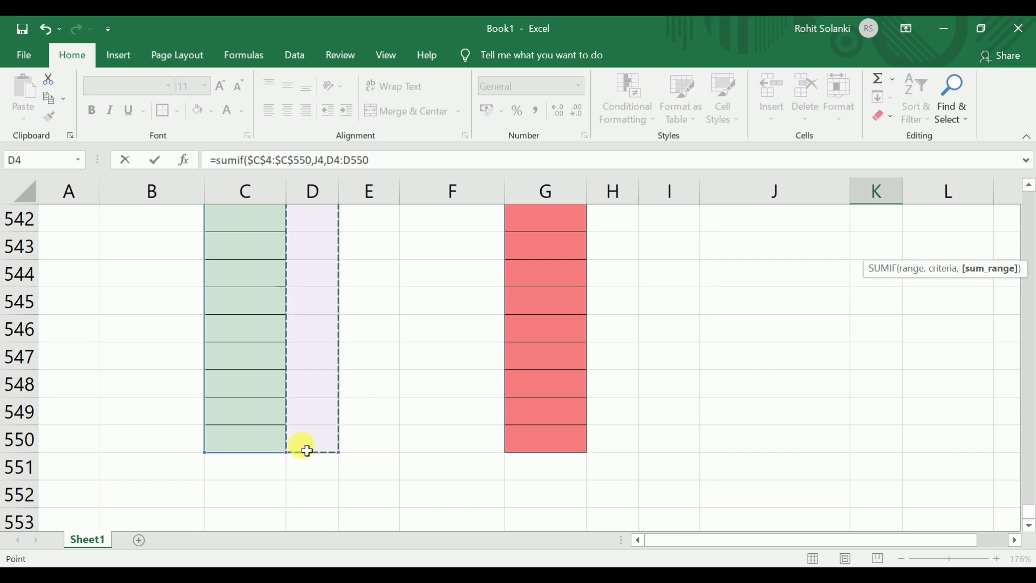
{"action": "key", "text": "F4"}
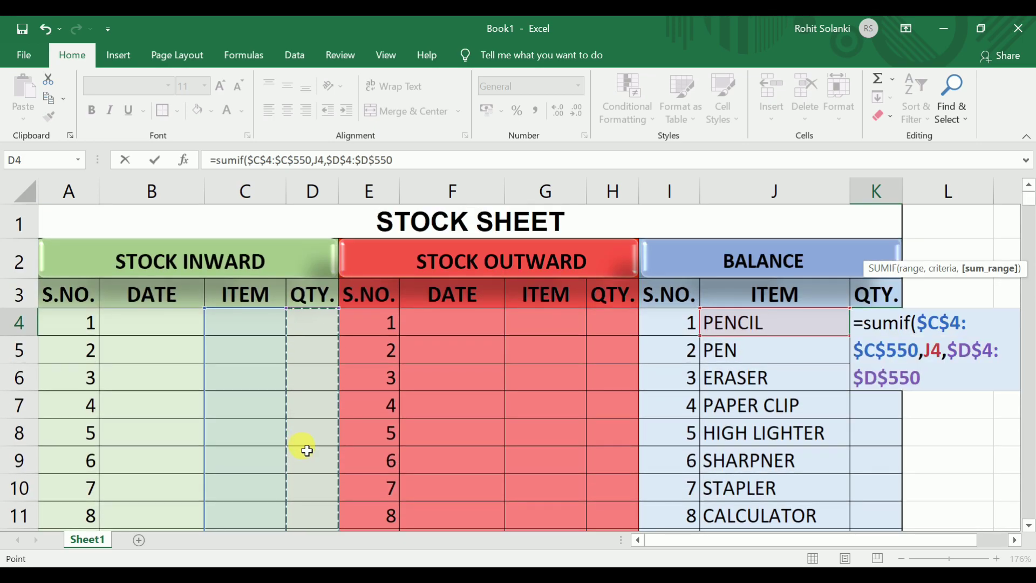
{"action": "type", "text": ")-"}
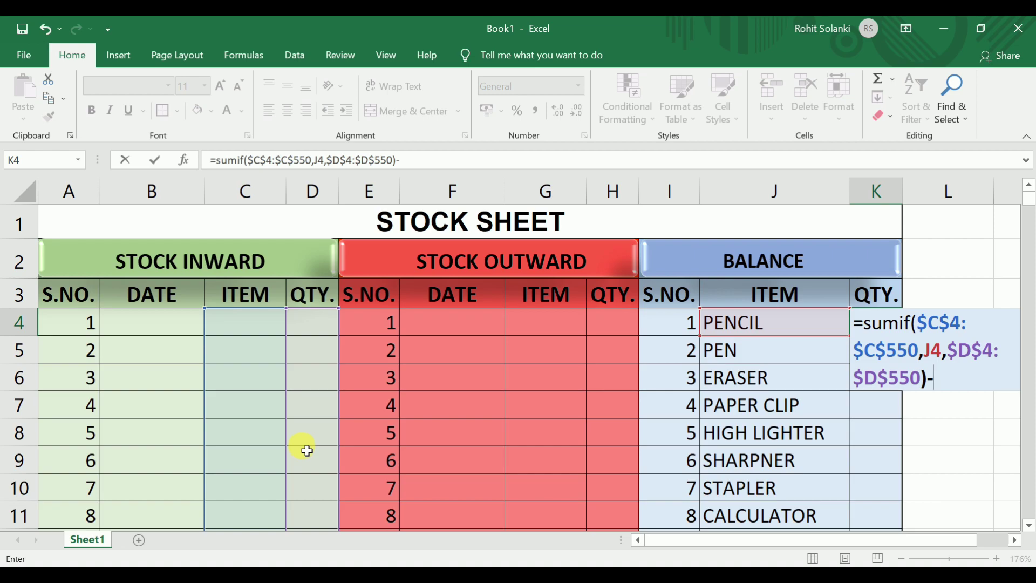
After the minus, begin SUMIF( with the absolute outward item range $G$4:$G$550
{"action": "type", "text": "sum"}
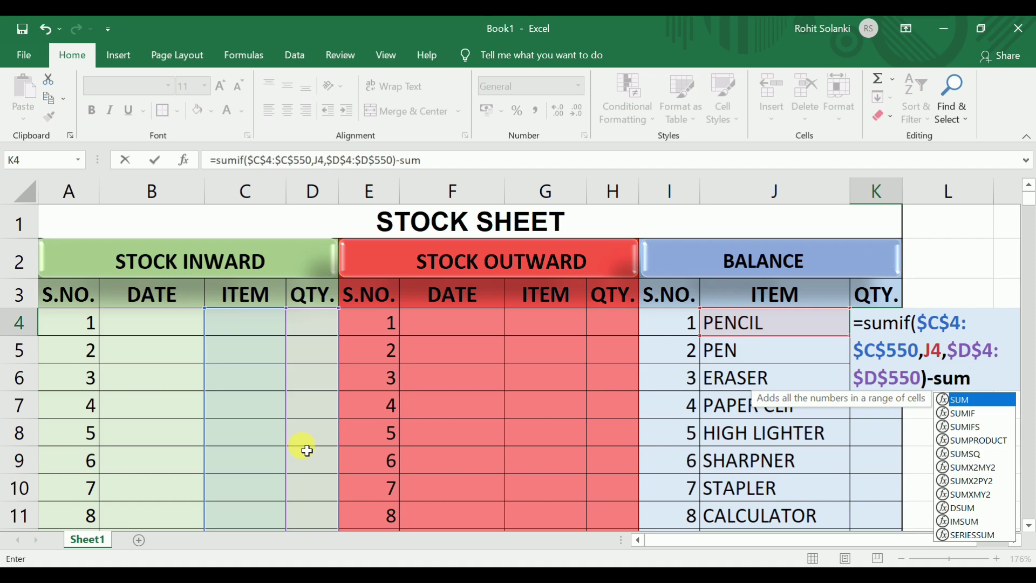
{"action": "type", "text": "id"}
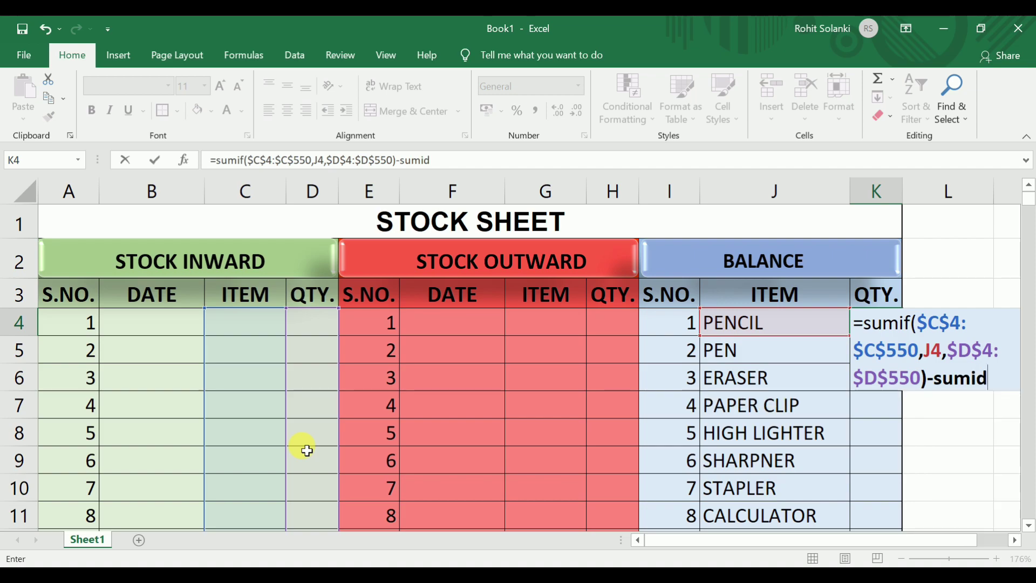
{"action": "key", "text": "BackSpace"}
{"action": "type", "text": "f("}
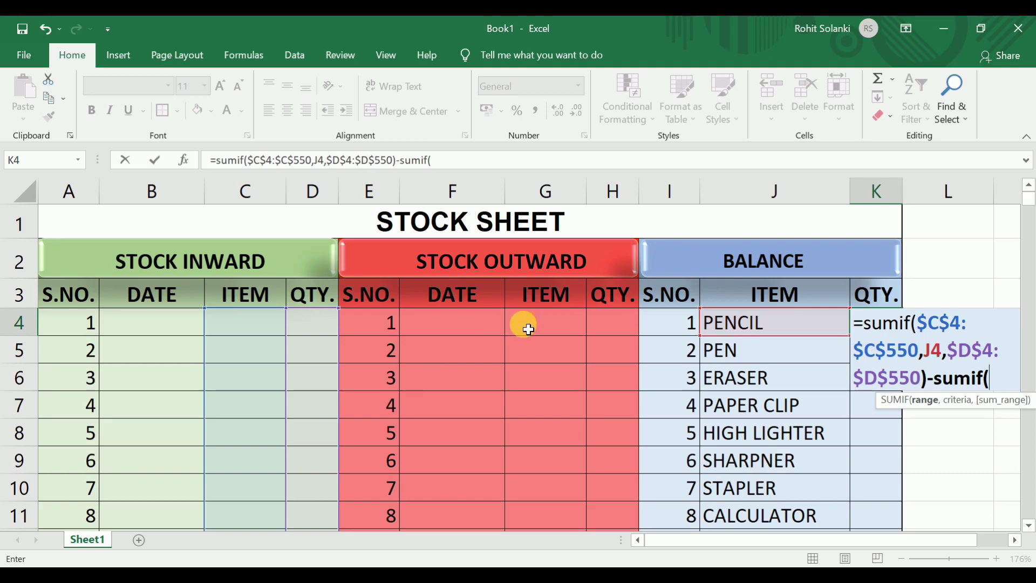
{"action": "mouse_move", "coordinate": [527, 325]}
{"action": "left_mouse_down"}
{"action": "mouse_move", "coordinate": [546, 518]}
{"action": "mouse_move", "coordinate": [546, 471]}
{"action": "left_mouse_up"}
{"action": "key", "text": "F4"}
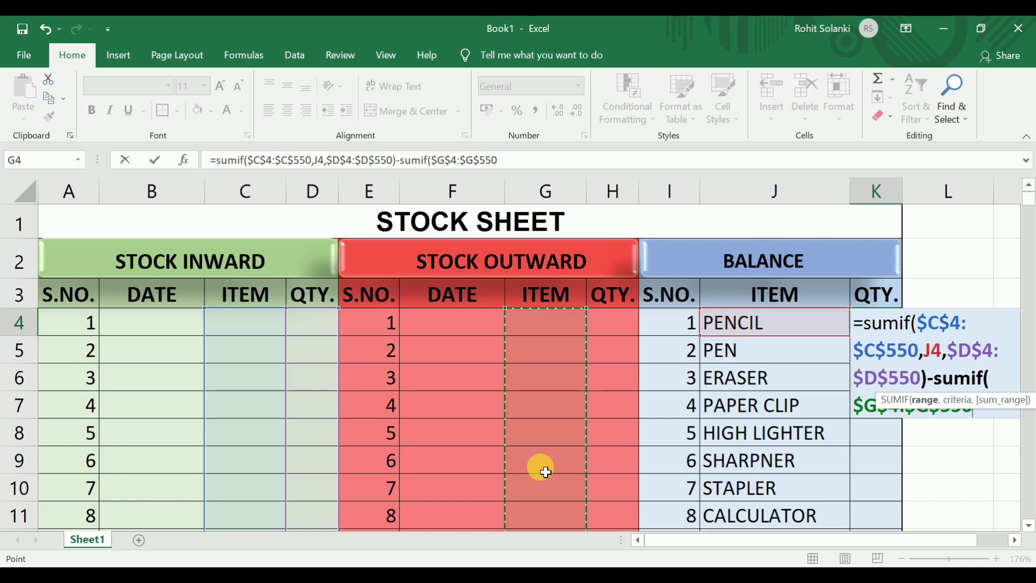
{"action": "type", "text": ","}
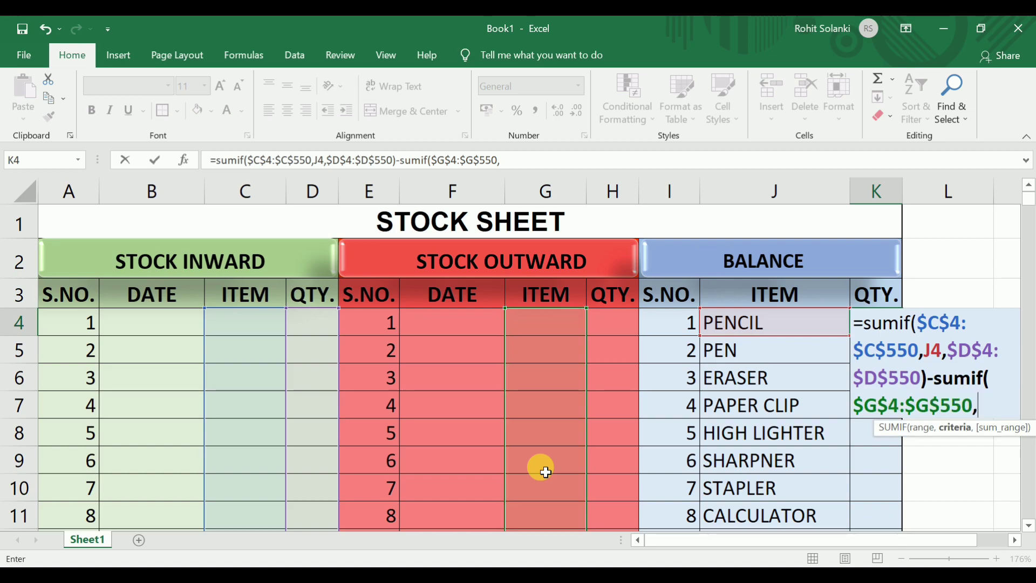
Add J4 as criterion and $H$4:$H$550 as sum range, then commit K4 showing 0
{"action": "left_click", "coordinate": [768, 322]}
{"action": "type", "text": ","}
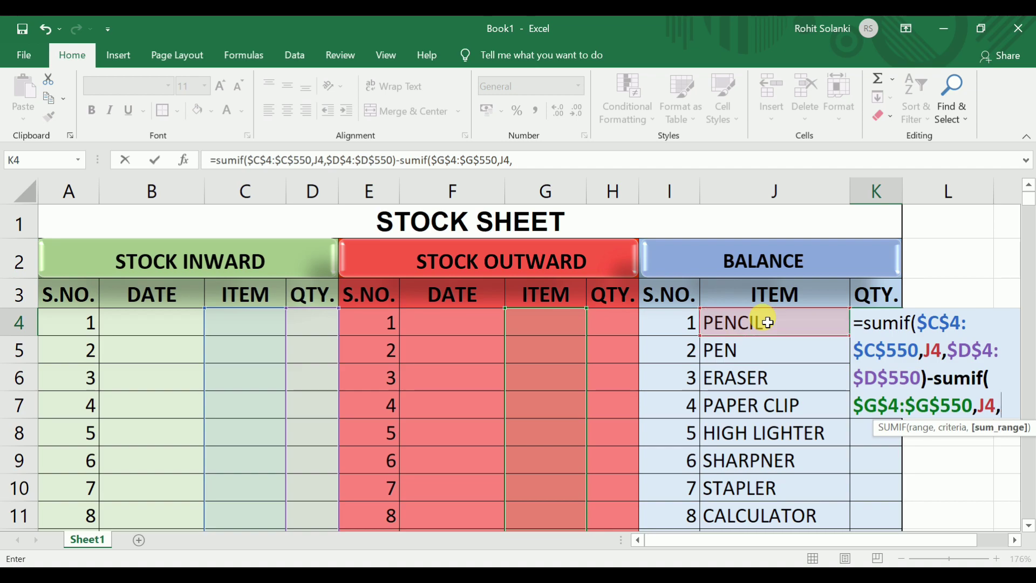
{"action": "mouse_move", "coordinate": [606, 324]}
{"action": "left_mouse_down"}
{"action": "mouse_move", "coordinate": [613, 483]}
{"action": "mouse_move", "coordinate": [629, 561]}
{"action": "left_mouse_up"}
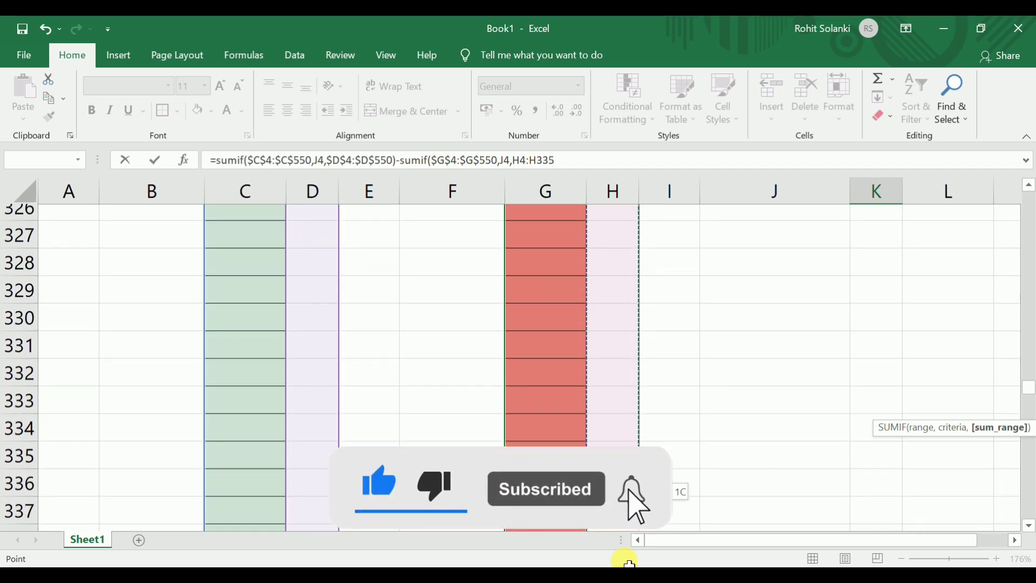
{"action": "left_click_drag", "start_coordinate": [629, 561], "coordinate": [626, 562]}
{"action": "key", "text": "F4"}
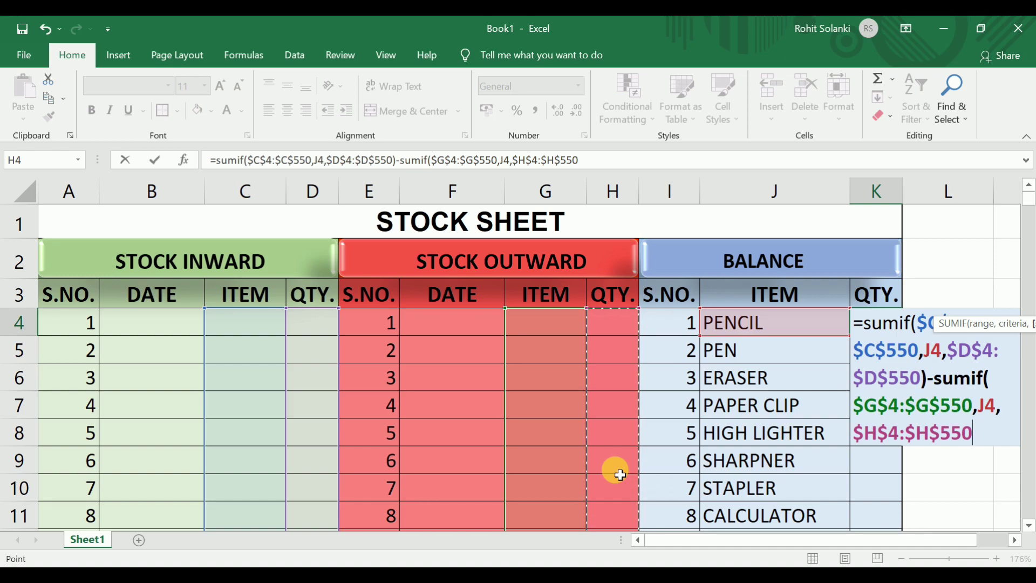
{"action": "type", "text": ")"}
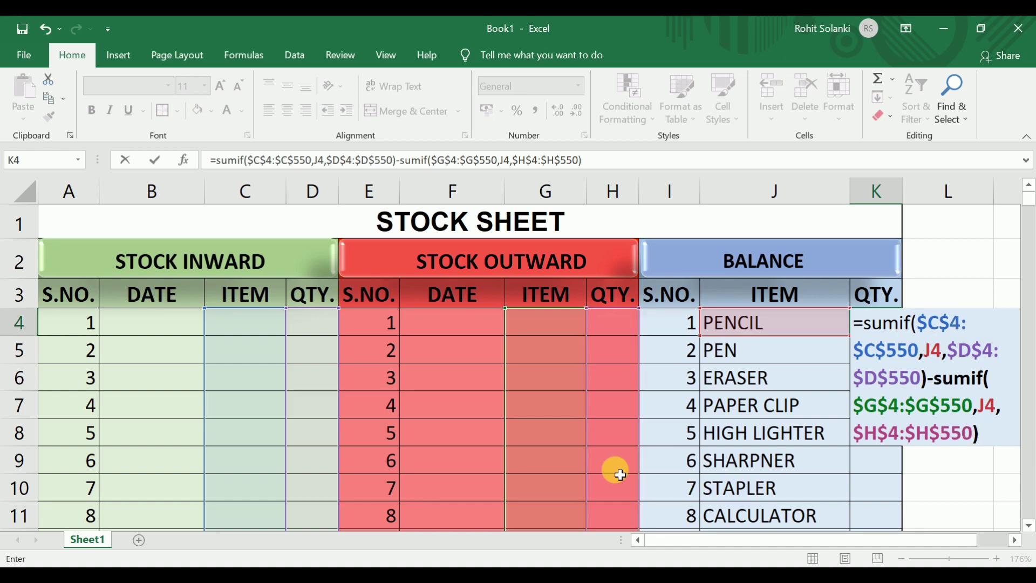
{"action": "key", "text": "ctrl+Return"}
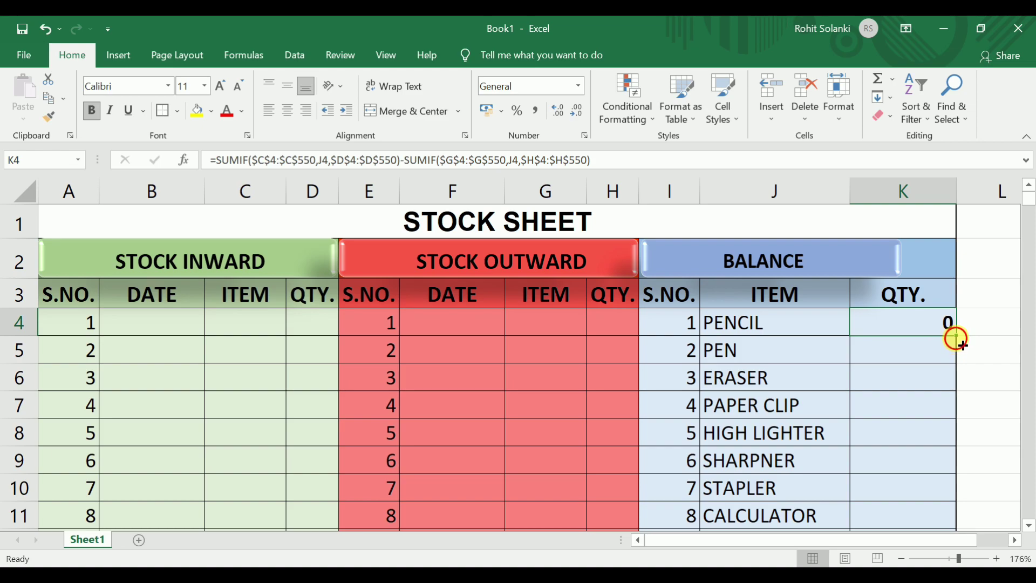
Fill K4's balance formula down column K to row 28
{"action": "left_click_drag", "start_coordinate": [956, 339], "coordinate": [956, 542]}
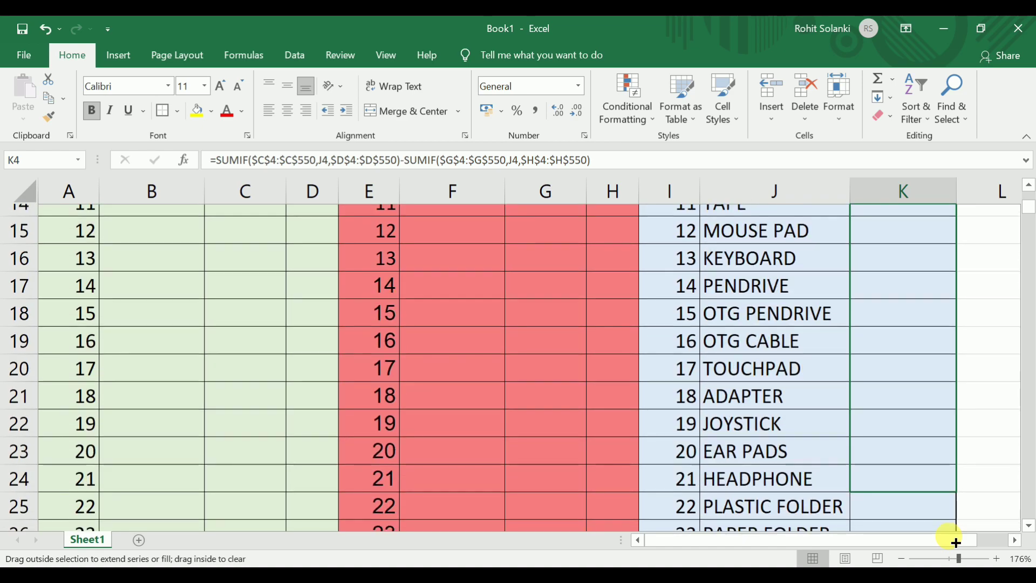
{"action": "left_click_drag", "start_coordinate": [956, 542], "coordinate": [943, 472]}
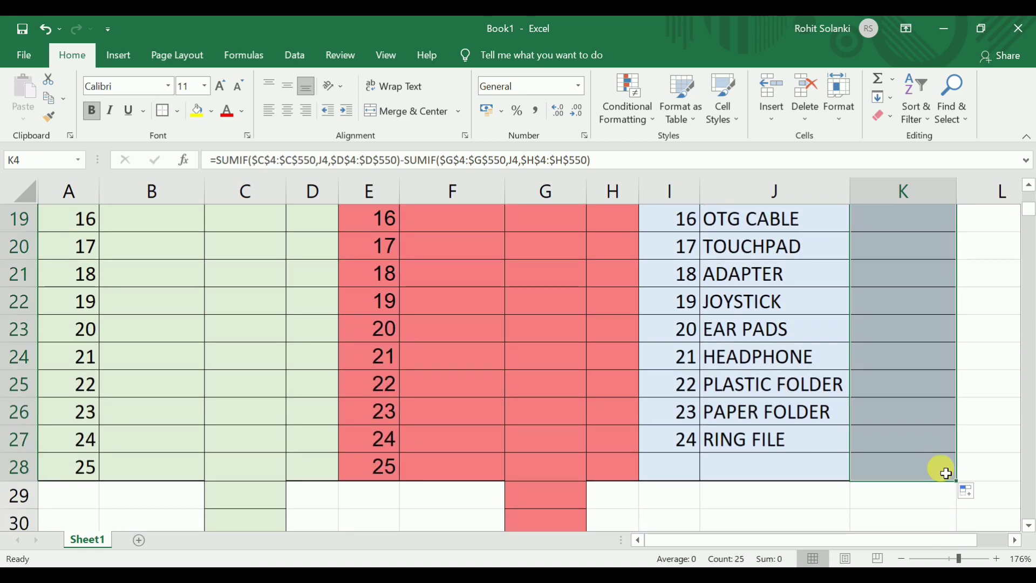
{"action": "left_click_drag", "start_coordinate": [1029, 209], "coordinate": [1030, 194]}
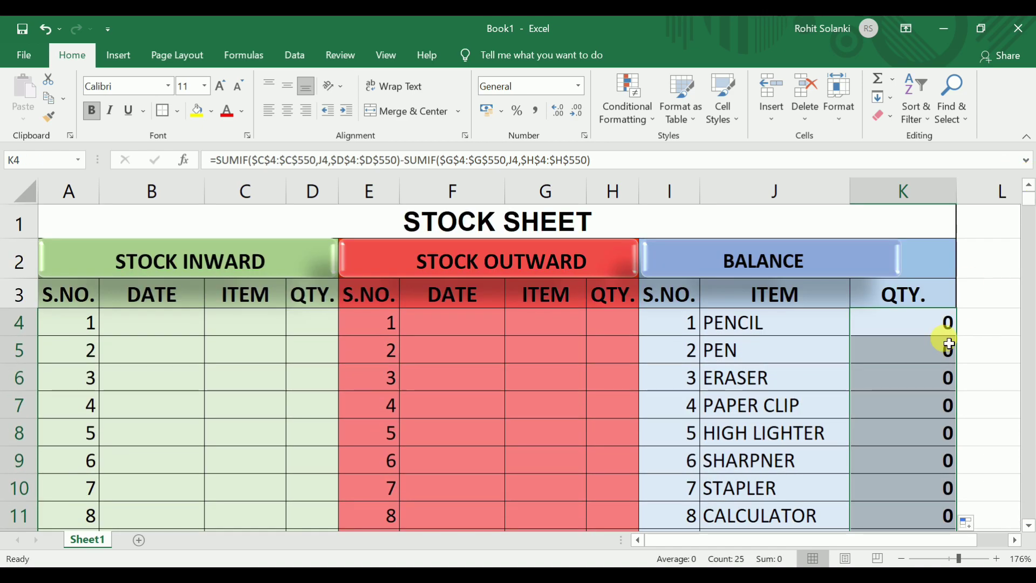
Check the copied balance formulas below, ending on PEN's balance cell K5
{"action": "left_click", "coordinate": [945, 347]}
{"action": "key", "text": "Down"}
{"action": "key", "text": "Down"}
{"action": "key", "text": "Down"}
{"action": "key", "text": "Down"}
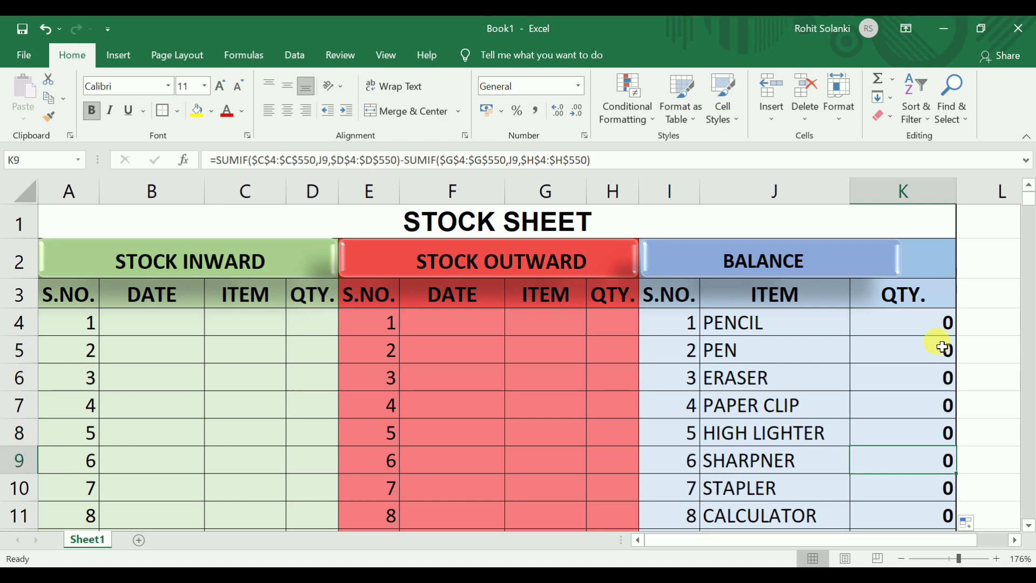
{"action": "key", "text": "Down"}
{"action": "key", "text": "Down"}
{"action": "key", "text": "Down"}
{"action": "key", "text": "Down"}
{"action": "key", "text": "Up"}
{"action": "key", "text": "Up"}
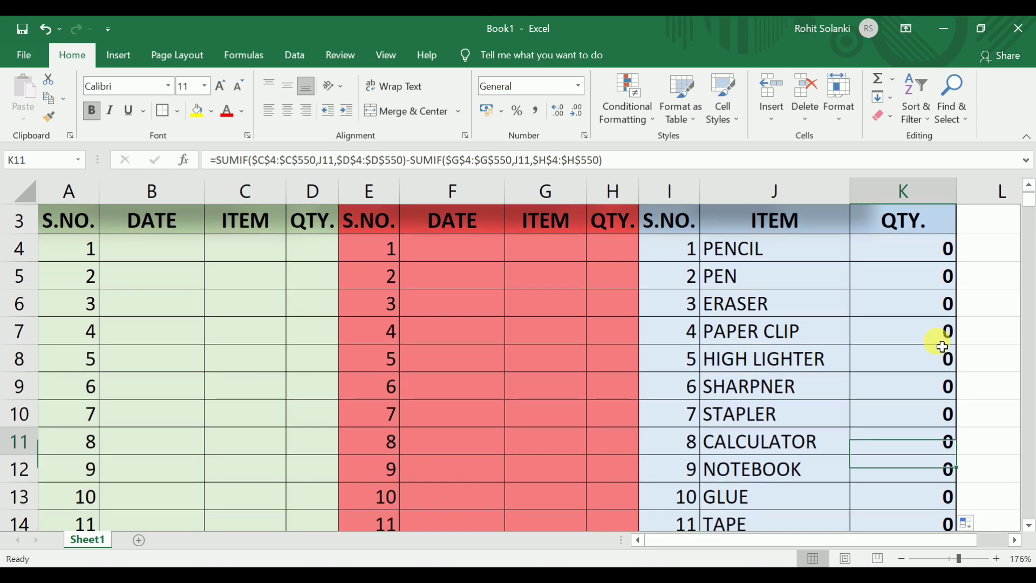
{"action": "key", "text": "Up"}
{"action": "key", "text": "Up"}
{"action": "key", "text": "Up"}
{"action": "key", "text": "Up"}
{"action": "key", "text": "Up"}
{"action": "key", "text": "Up"}
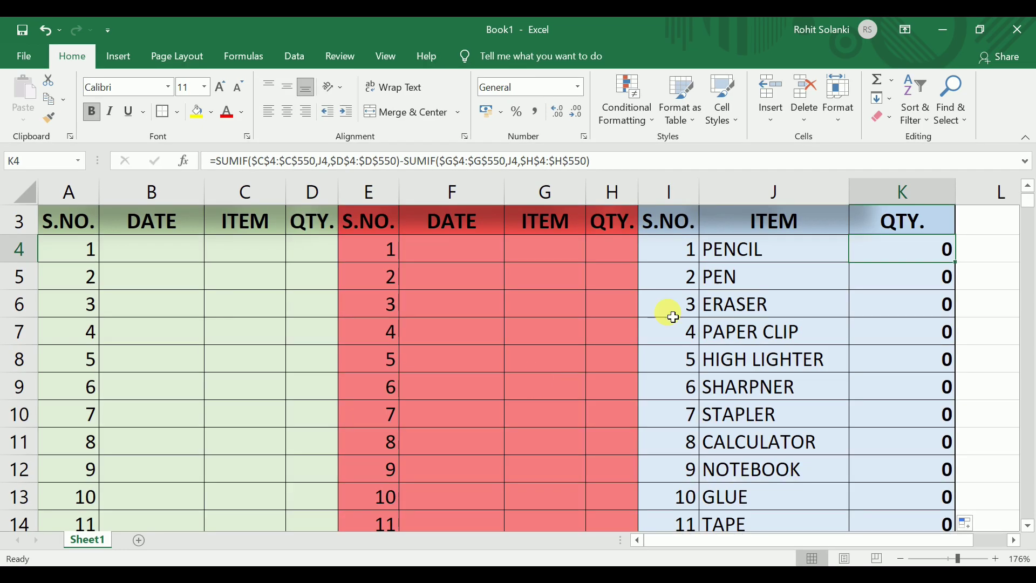
{"action": "left_click", "coordinate": [887, 282]}
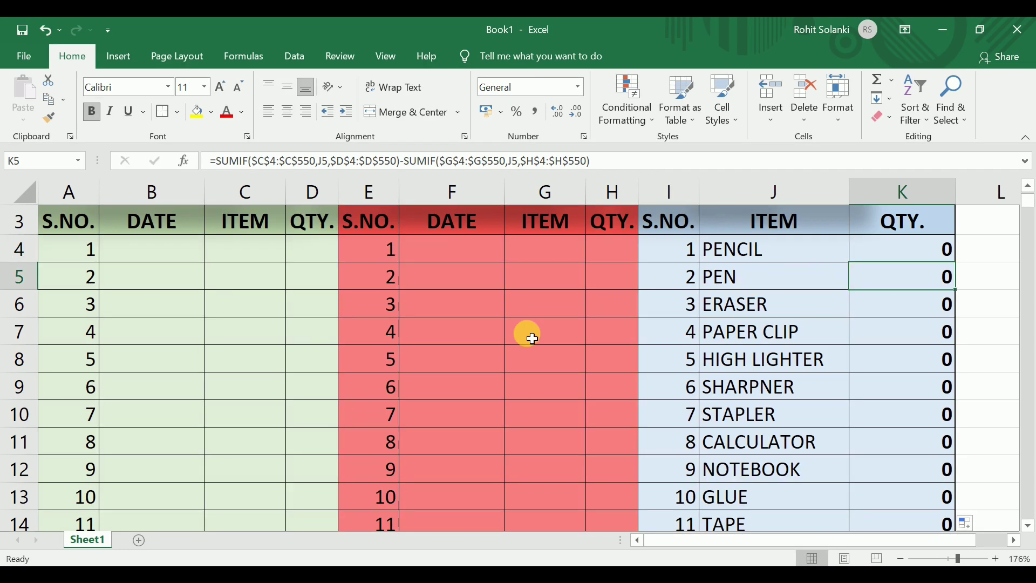
Record an inward row: today's date in B4, STAPLER in C4, quantity 200 in D4
{"action": "left_click", "coordinate": [169, 252]}
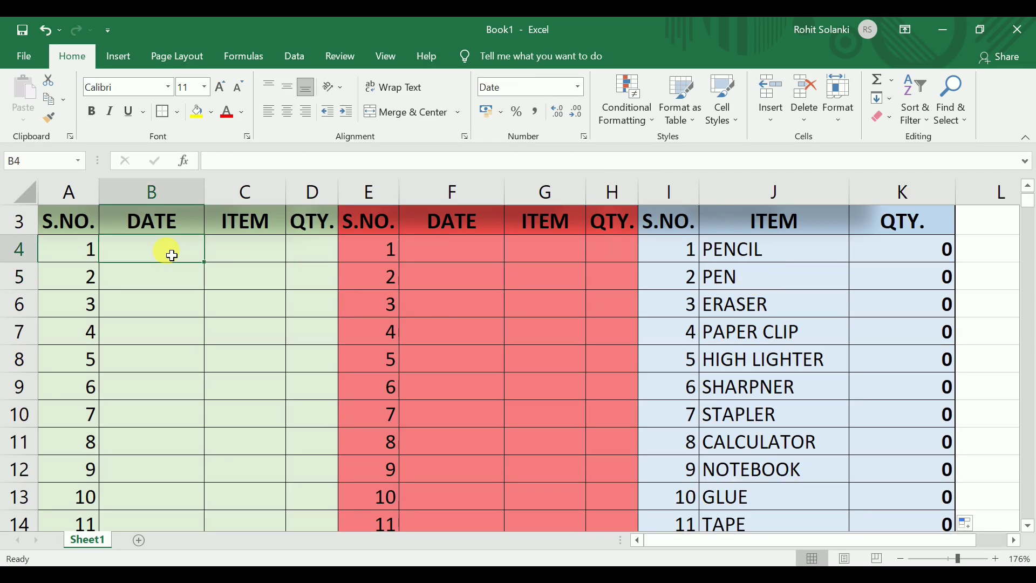
{"action": "key", "text": "Right"}
{"action": "key", "text": "ctrl+semicolon"}
{"action": "key", "text": "Escape"}
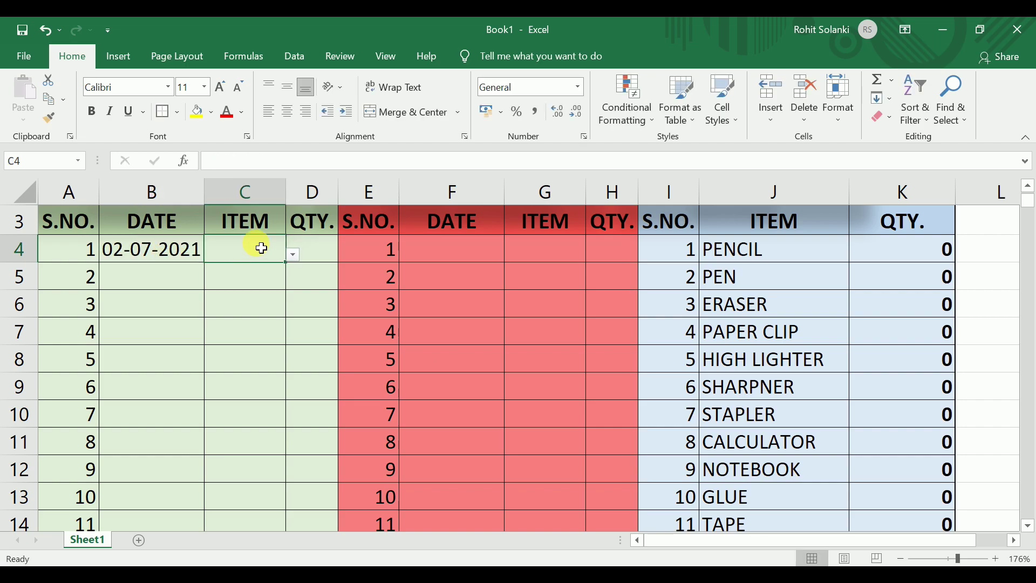
{"action": "left_click", "coordinate": [294, 252]}
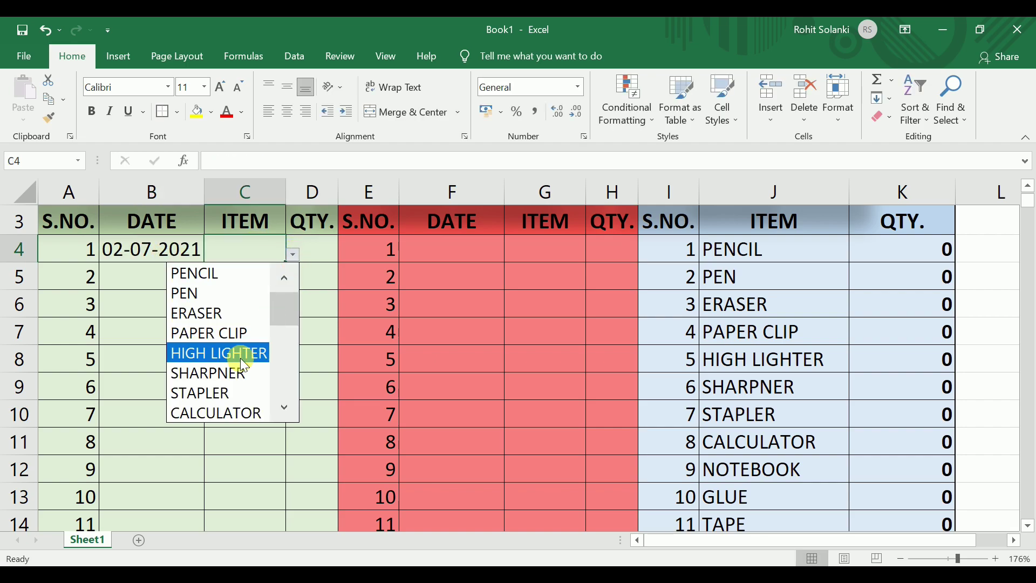
{"action": "left_click", "coordinate": [234, 374]}
{"action": "left_click", "coordinate": [294, 256]}
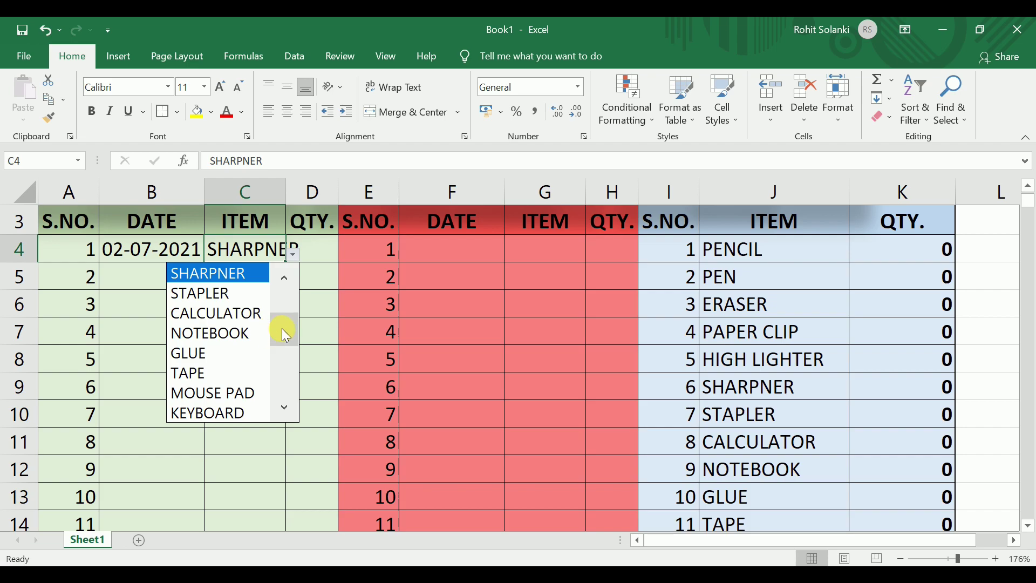
{"action": "left_click", "coordinate": [216, 292]}
{"action": "left_click", "coordinate": [325, 247]}
{"action": "type", "text": "2"}
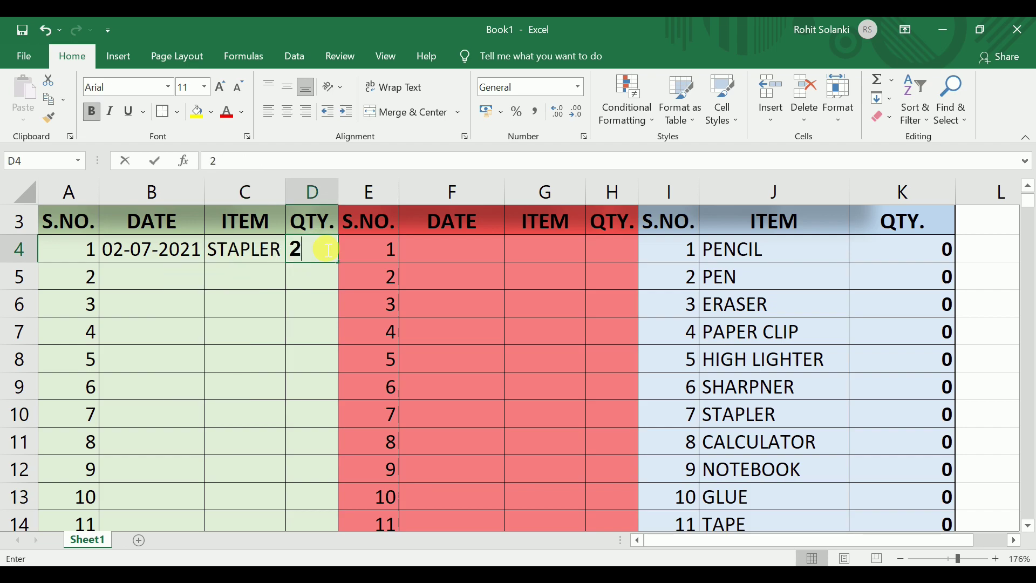
{"action": "type", "text": "00"}
{"action": "key", "text": "Return"}
Record outward STAPLER 50 on 02-07-2021 in F4:H4 and check its balance of 150
{"action": "left_click", "coordinate": [500, 247]}
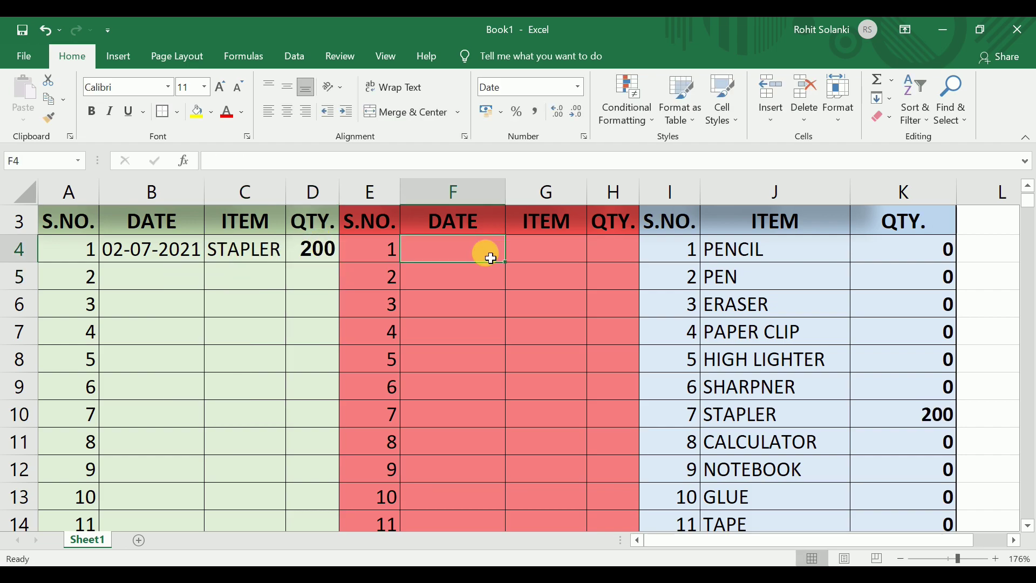
{"action": "type", "text": "02-07-2021"}
{"action": "key", "text": "Tab"}
{"action": "left_click", "coordinate": [594, 255]}
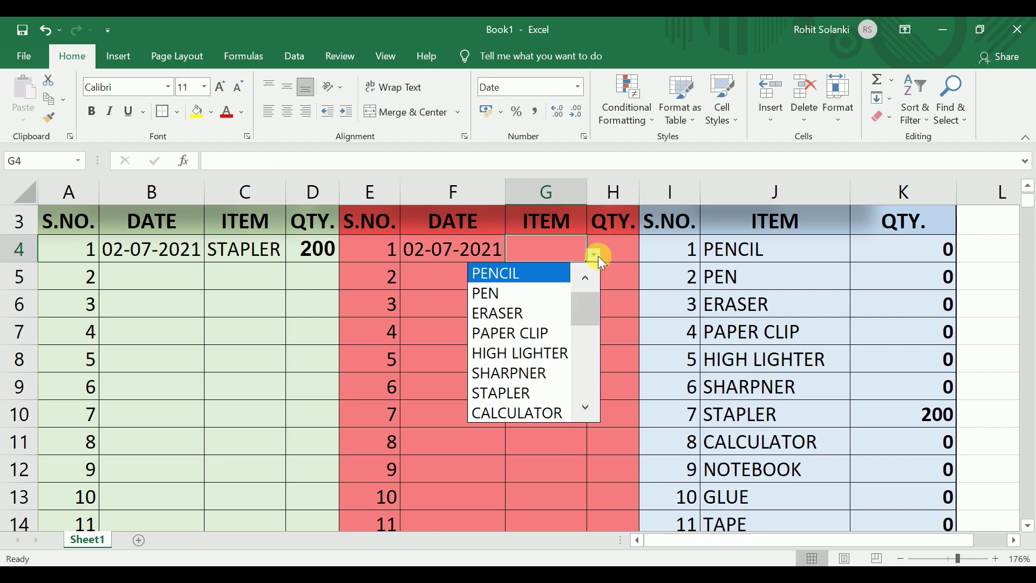
{"action": "left_click", "coordinate": [539, 394]}
{"action": "left_click", "coordinate": [629, 252]}
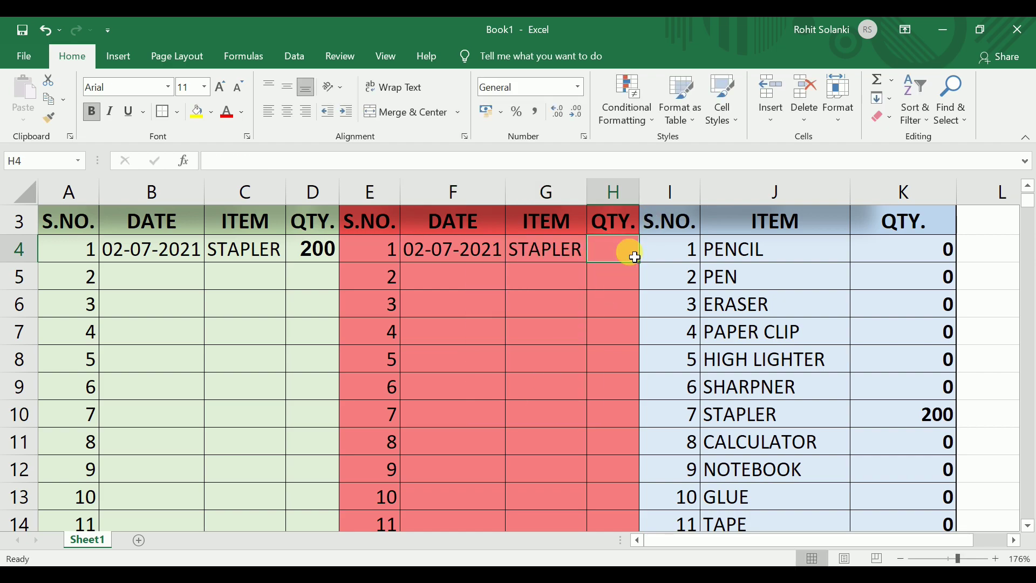
{"action": "type", "text": "50"}
{"action": "key", "text": "Return"}
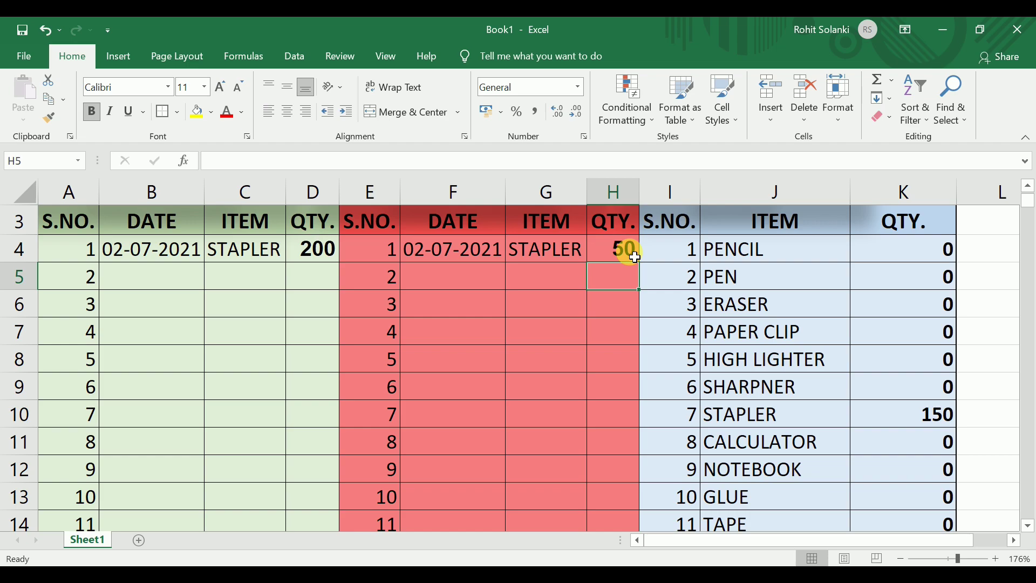
{"action": "left_click", "coordinate": [914, 421]}
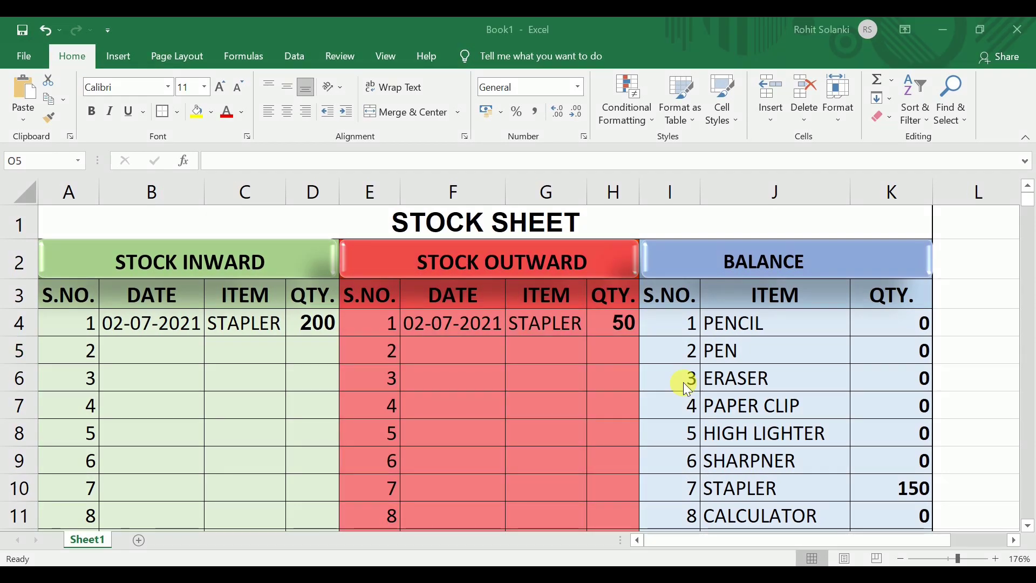
{"action": "left_click", "coordinate": [754, 367]}
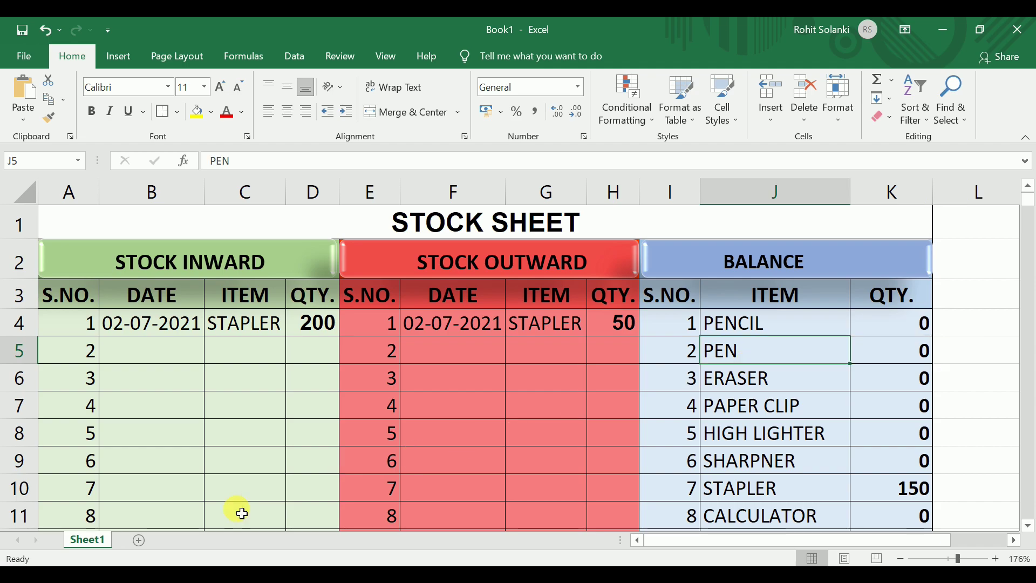
Add eleven new blank worksheets after Sheet1 with the New Sheet button
{"action": "left_click", "coordinate": [139, 541]}
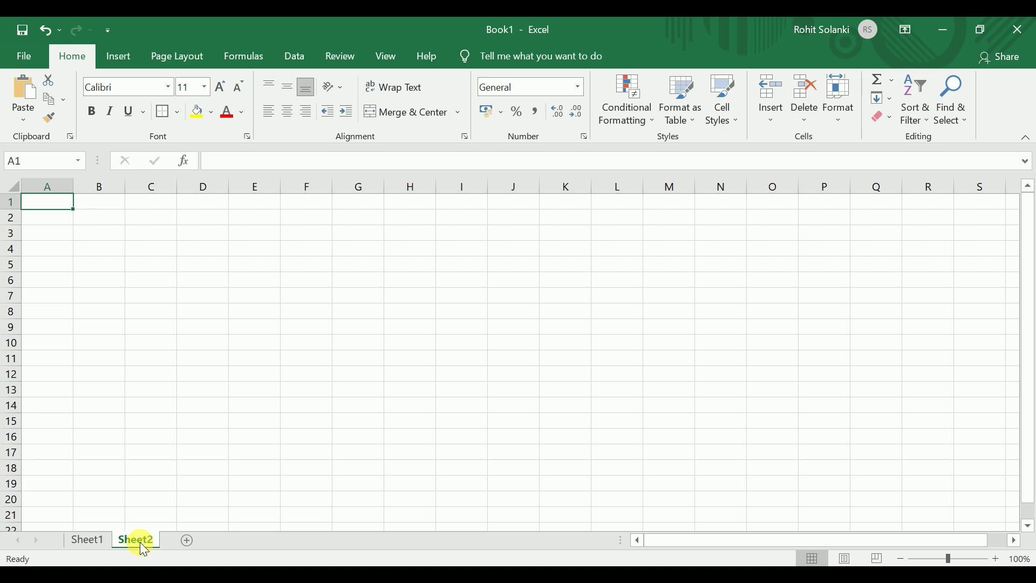
{"action": "left_click", "coordinate": [188, 540]}
{"action": "left_click", "coordinate": [235, 540]}
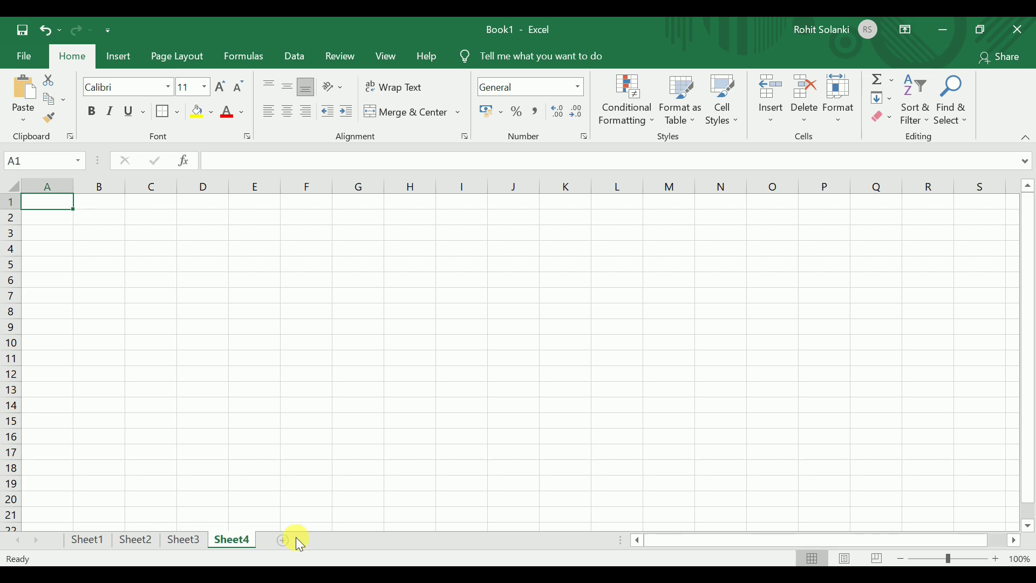
{"action": "left_click", "coordinate": [287, 543]}
{"action": "left_click", "coordinate": [330, 540]}
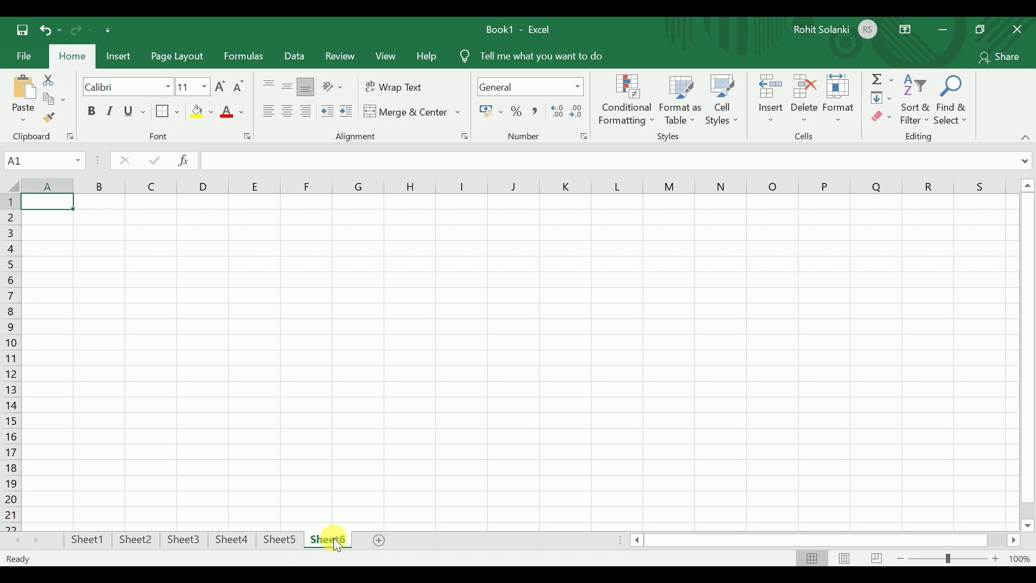
{"action": "left_click", "coordinate": [377, 536]}
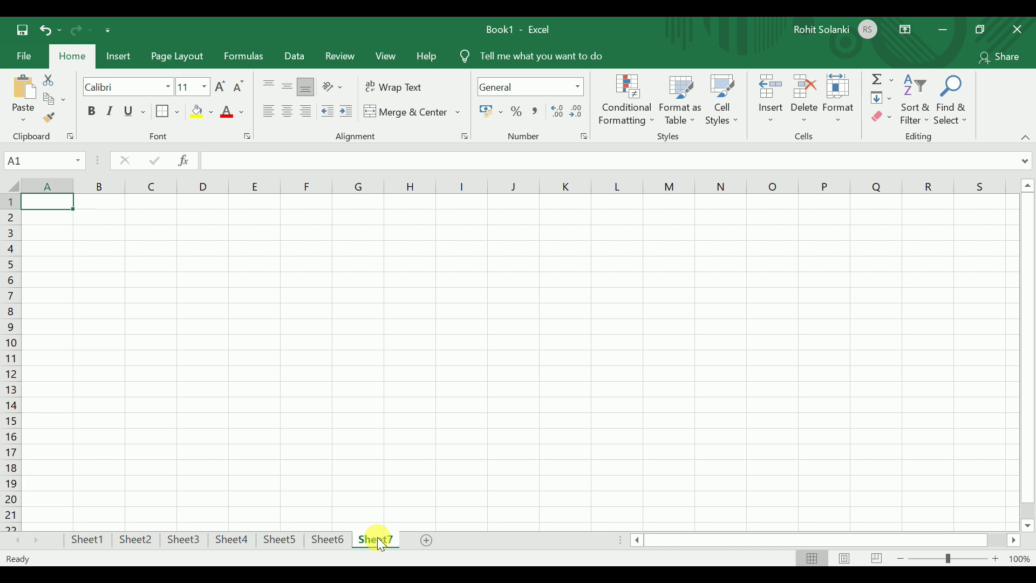
{"action": "left_click", "coordinate": [426, 538]}
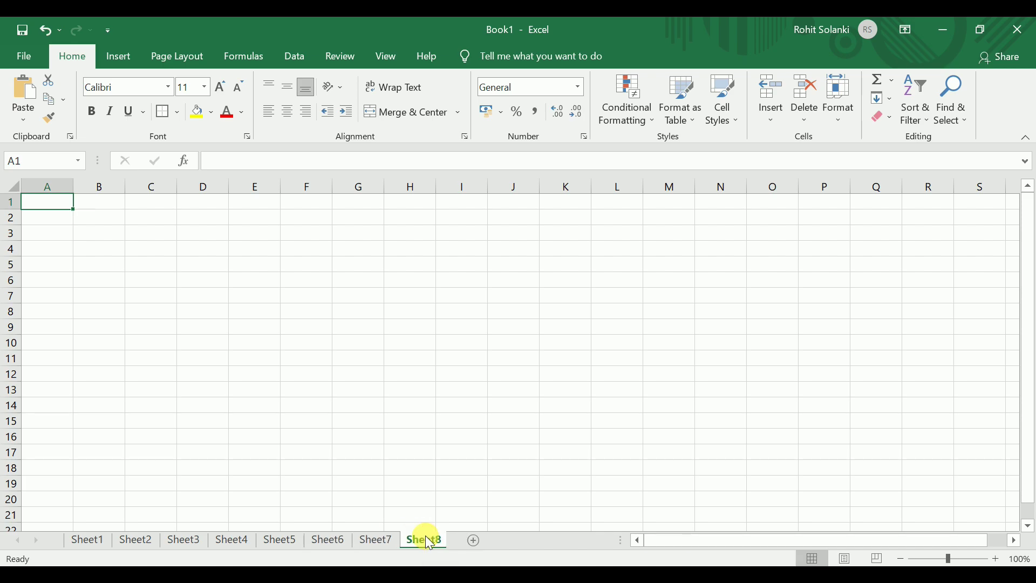
{"action": "left_click", "coordinate": [475, 539]}
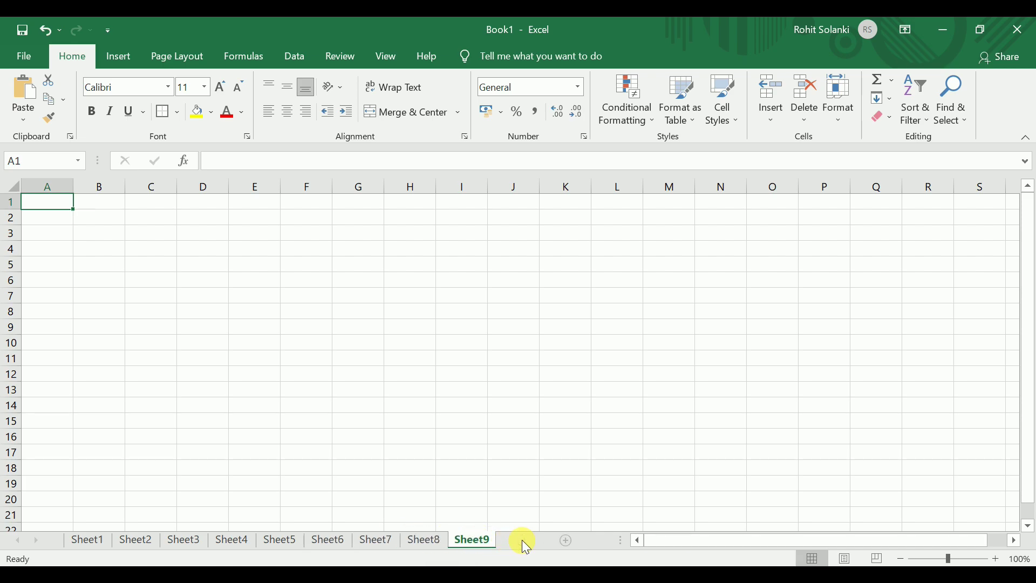
{"action": "left_click", "coordinate": [523, 540]}
{"action": "left_click", "coordinate": [579, 538]}
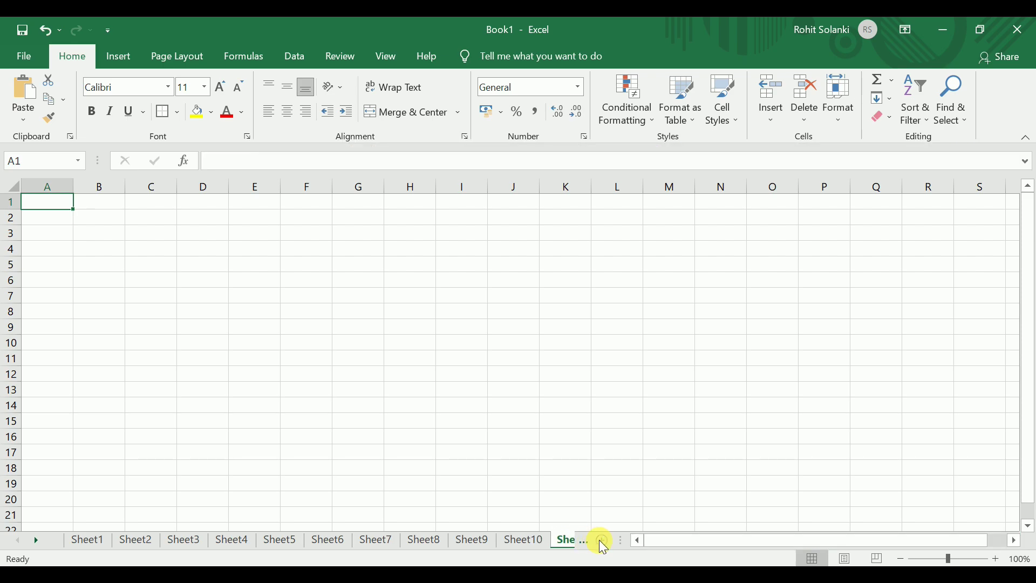
{"action": "left_click", "coordinate": [602, 540]}
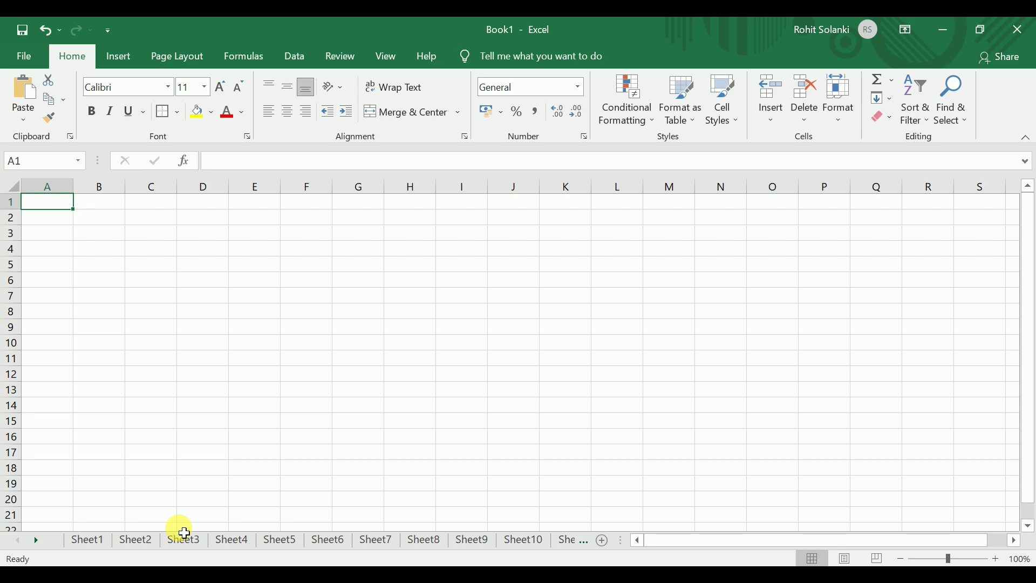
Rename Sheet1 to APR and move across the next month tabs
{"action": "left_click", "coordinate": [88, 537]}
{"action": "right_click", "coordinate": [89, 538]}
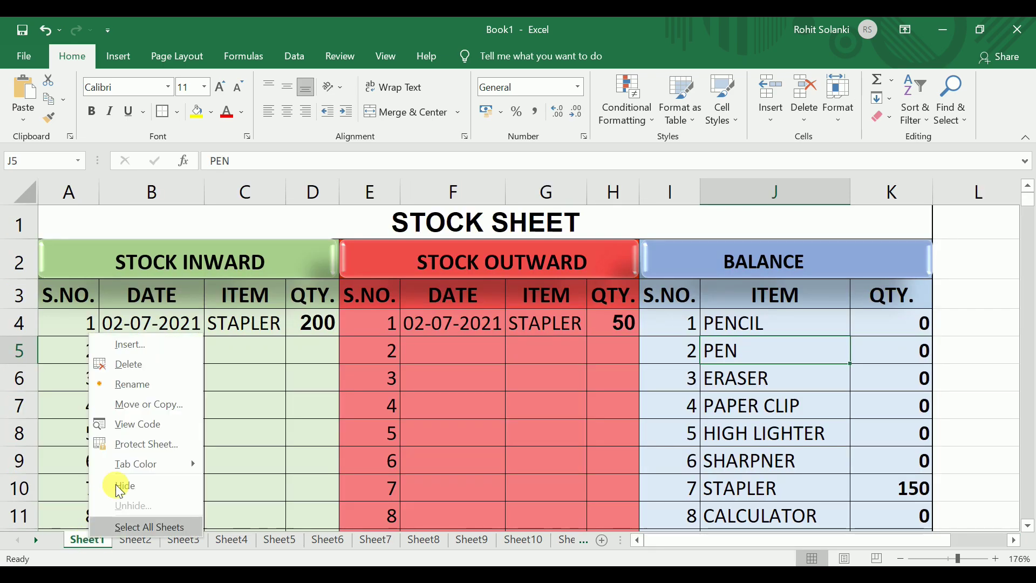
{"action": "left_click", "coordinate": [126, 380]}
{"action": "type", "text": "AP"}
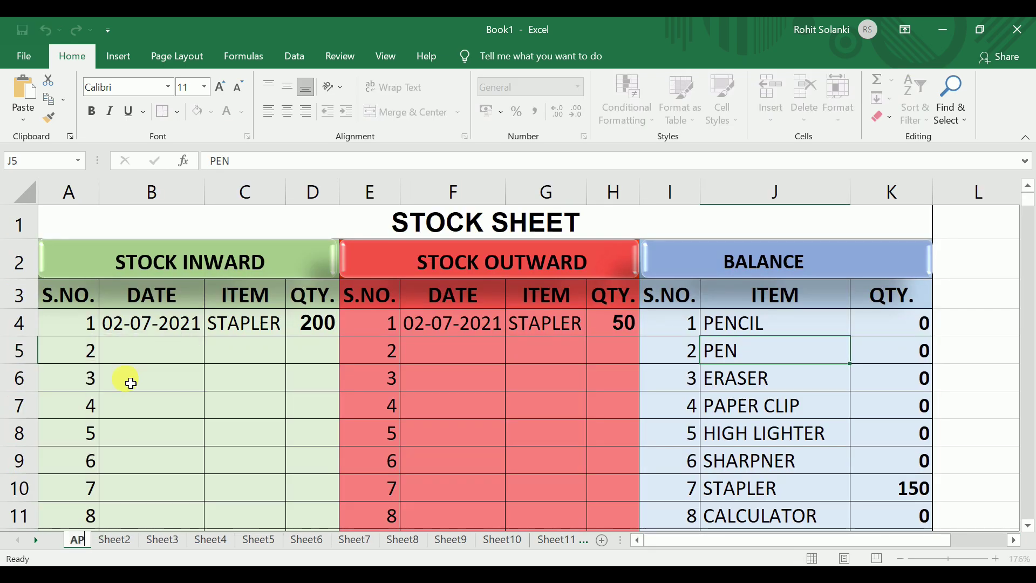
{"action": "type", "text": "R"}
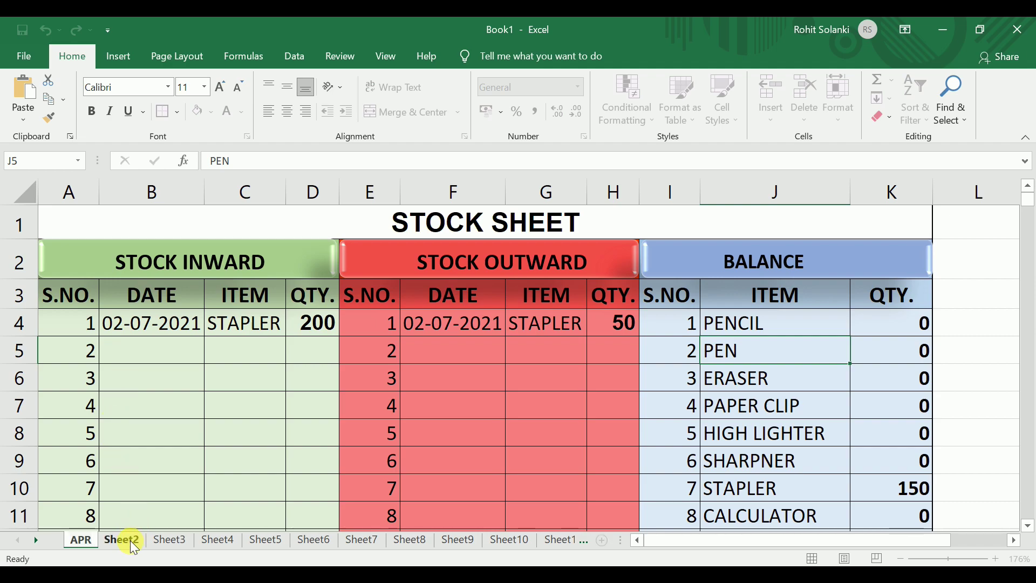
{"action": "left_click", "coordinate": [131, 540]}
{"action": "left_click", "coordinate": [153, 540]}
{"action": "left_click", "coordinate": [188, 541]}
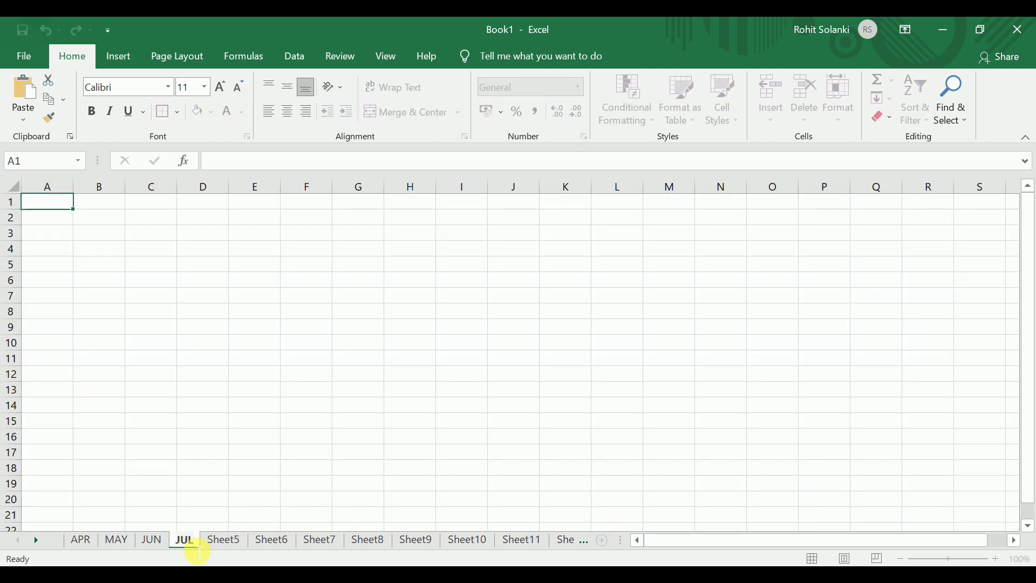
Rename the next three sheets AUG, SEP and OCT
{"action": "double_click", "coordinate": [224, 539]}
{"action": "type", "text": "AUG"}
{"action": "double_click", "coordinate": [262, 539]}
{"action": "type", "text": "SEP"}
{"action": "left_click", "coordinate": [294, 540]}
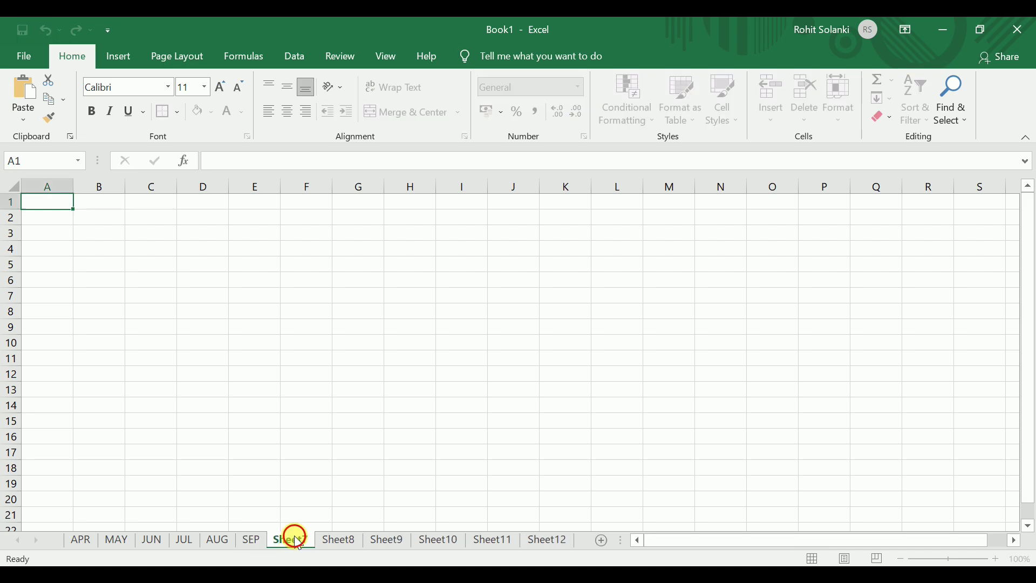
{"action": "type", "text": "OCT"}
Rename the last sheets NOV, DEC, JAN, FEB and MAR, then return to APR
{"action": "double_click", "coordinate": [323, 540]}
{"action": "type", "text": "NOV"}
{"action": "double_click", "coordinate": [352, 539]}
{"action": "type", "text": "DEC"}
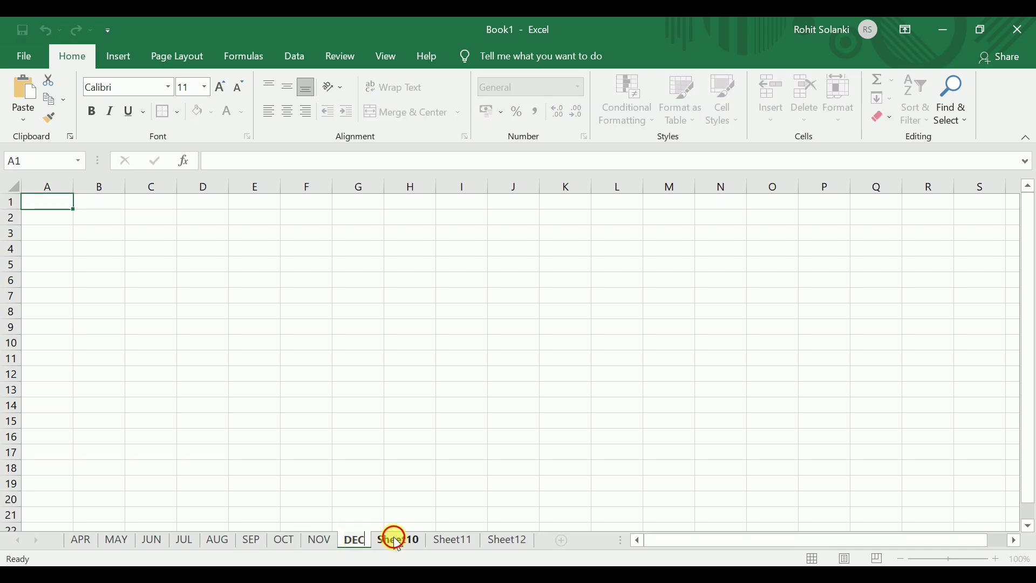
{"action": "double_click", "coordinate": [398, 540]}
{"action": "type", "text": "JAN"}
{"action": "double_click", "coordinate": [424, 540]}
{"action": "type", "text": "FEB"}
{"action": "double_click", "coordinate": [459, 540]}
{"action": "type", "text": "MAR"}
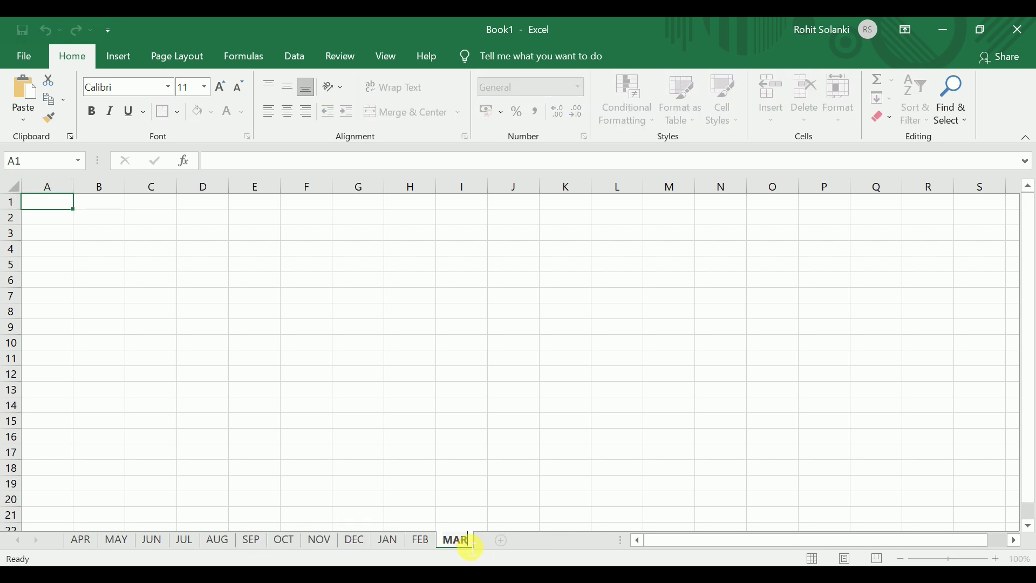
{"action": "left_click", "coordinate": [81, 539]}
Insert a new top row and merge A1:K1 into a title reading STOCK SHEET - APRIL
{"action": "left_click", "coordinate": [16, 229]}
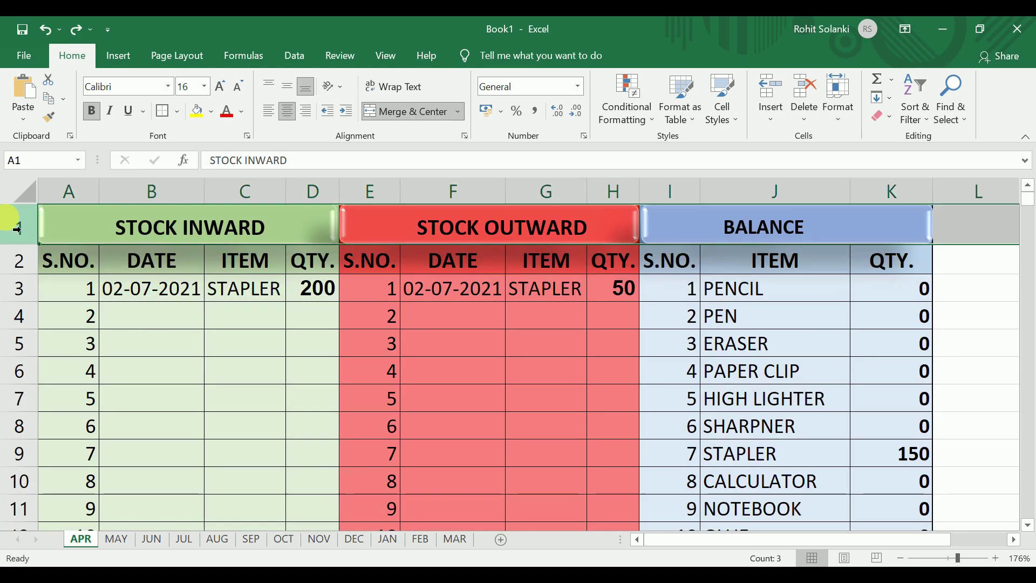
{"action": "left_click", "coordinate": [771, 110]}
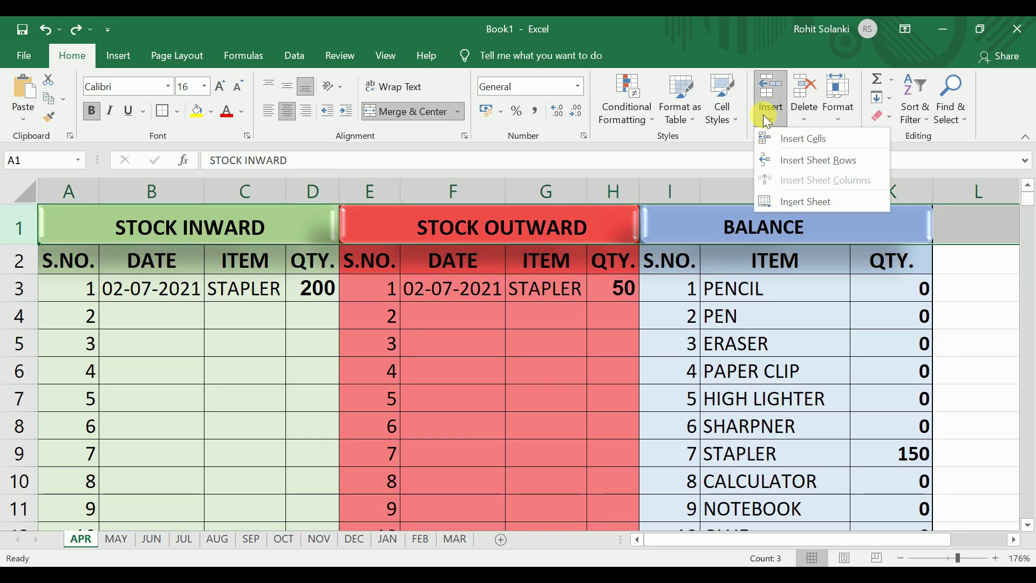
{"action": "left_click", "coordinate": [780, 160]}
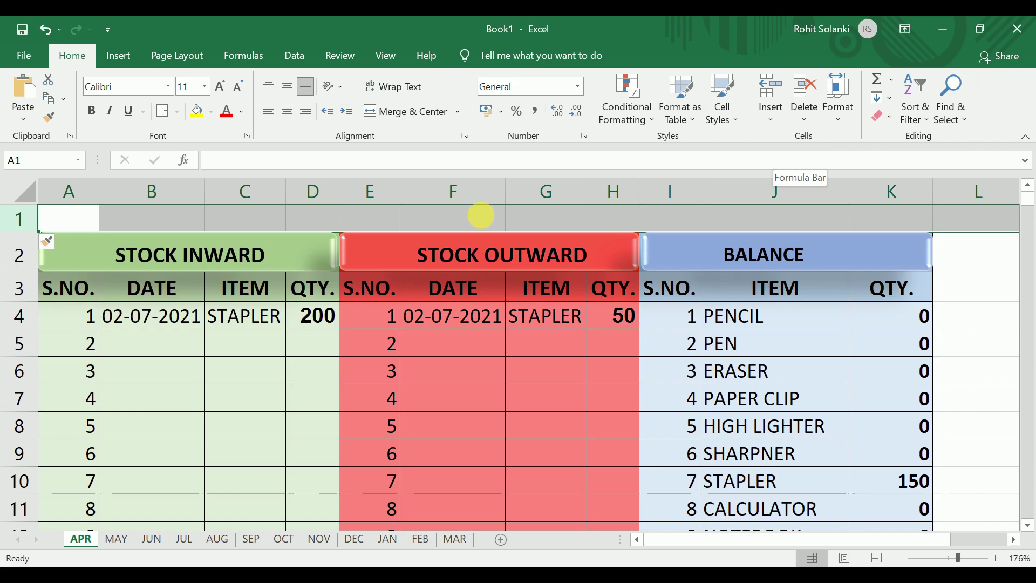
{"action": "left_click_drag", "start_coordinate": [912, 220], "coordinate": [46, 216]}
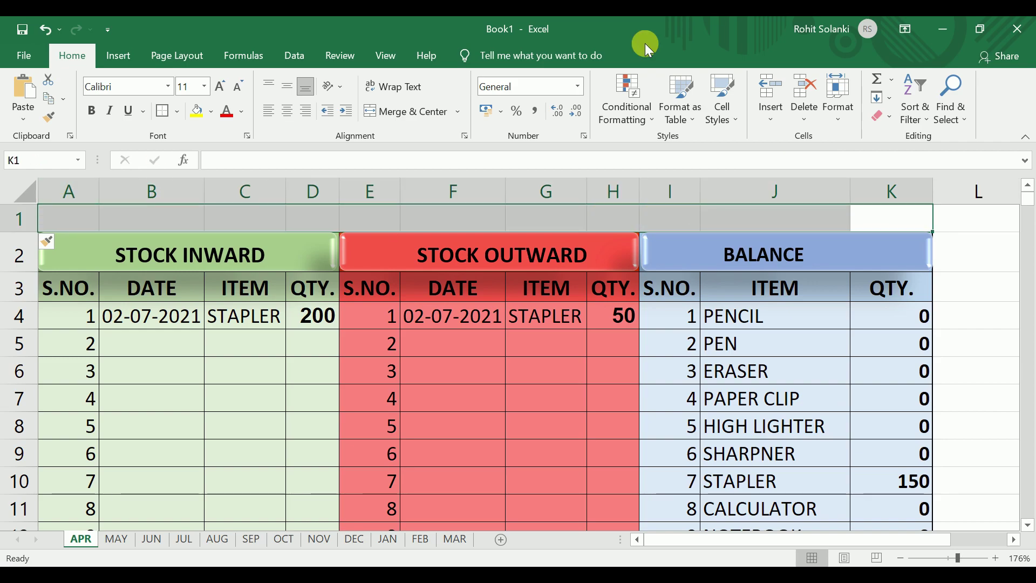
{"action": "left_click", "coordinate": [398, 114]}
{"action": "double_click", "coordinate": [390, 223]}
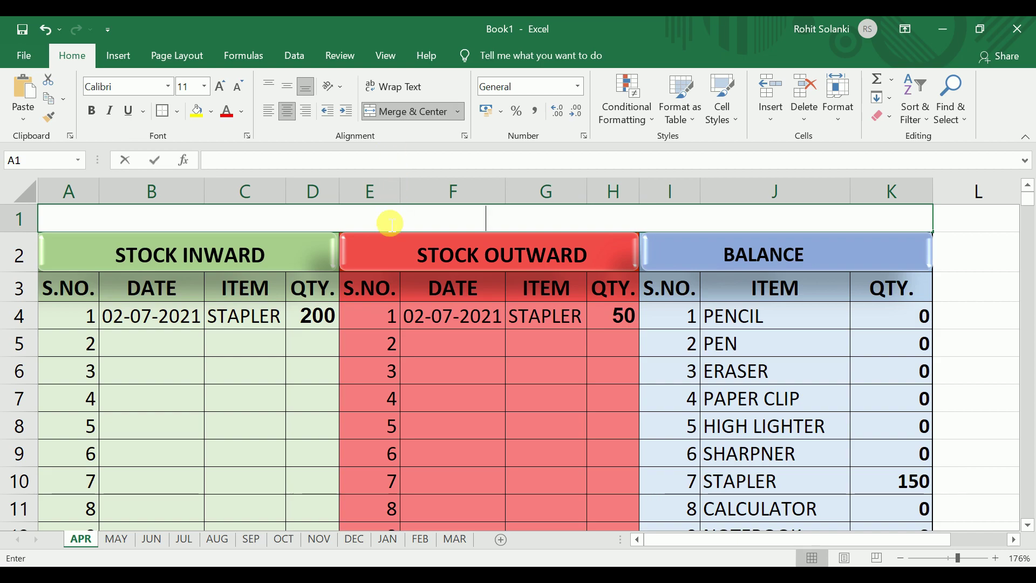
{"action": "type", "text": "APR"}
{"action": "key", "text": "BackSpace"}
{"action": "key", "text": "BackSpace"}
{"action": "key", "text": "BackSpace"}
{"action": "type", "text": "STOCK "}
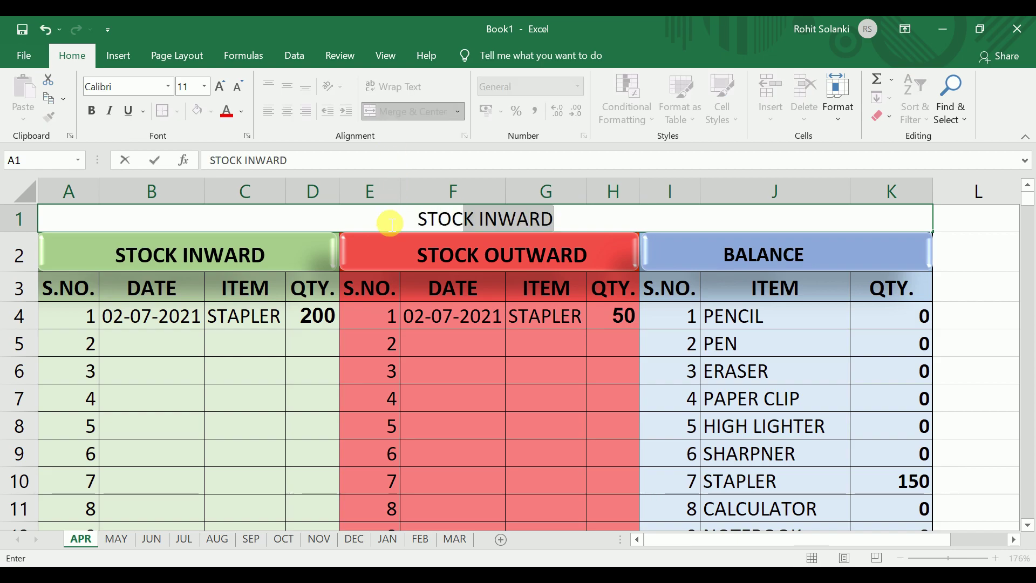
{"action": "type", "text": "SHEET - APRIL"}
{"action": "key", "text": "Return"}
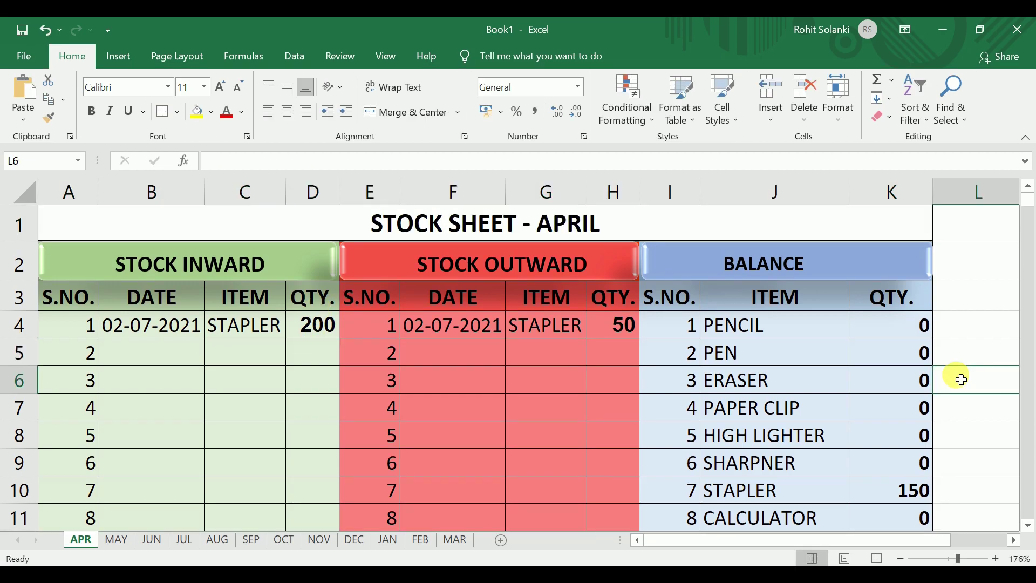
Copy the entire APR stock sheet and paste it onto the blank MAY sheet
{"action": "key", "text": "ctrl+a"}
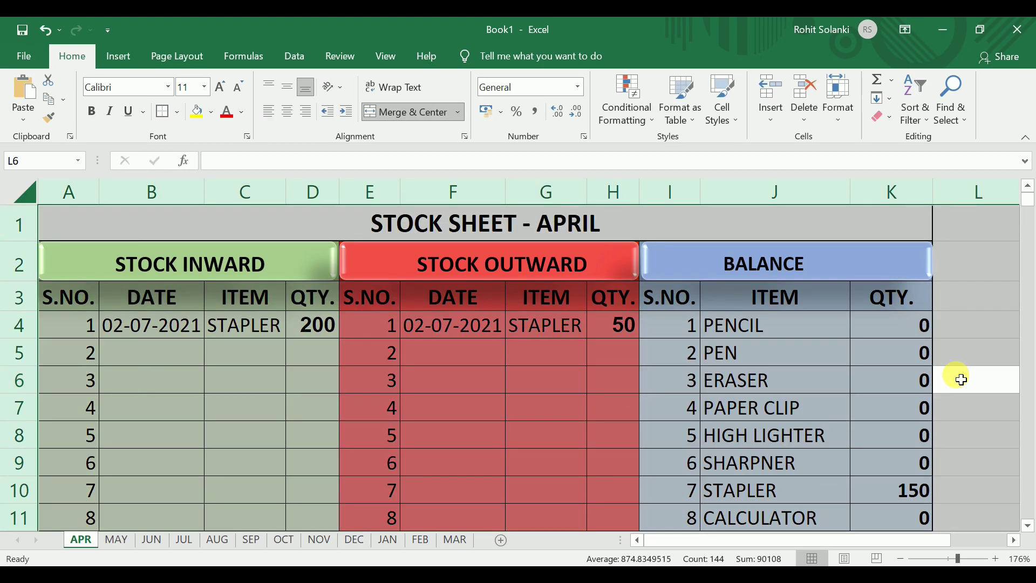
{"action": "key", "text": "ctrl+c"}
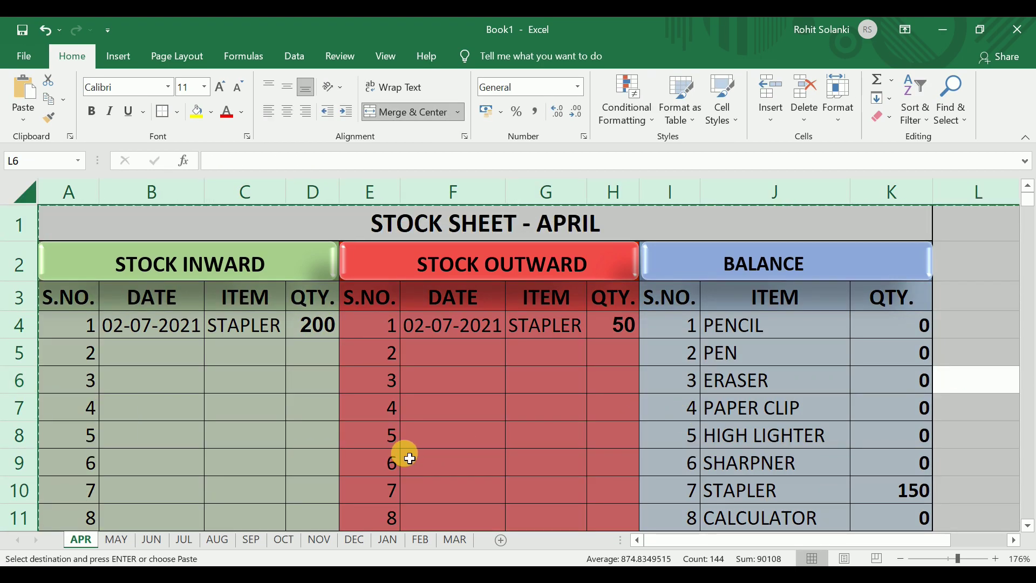
{"action": "left_click", "coordinate": [116, 541]}
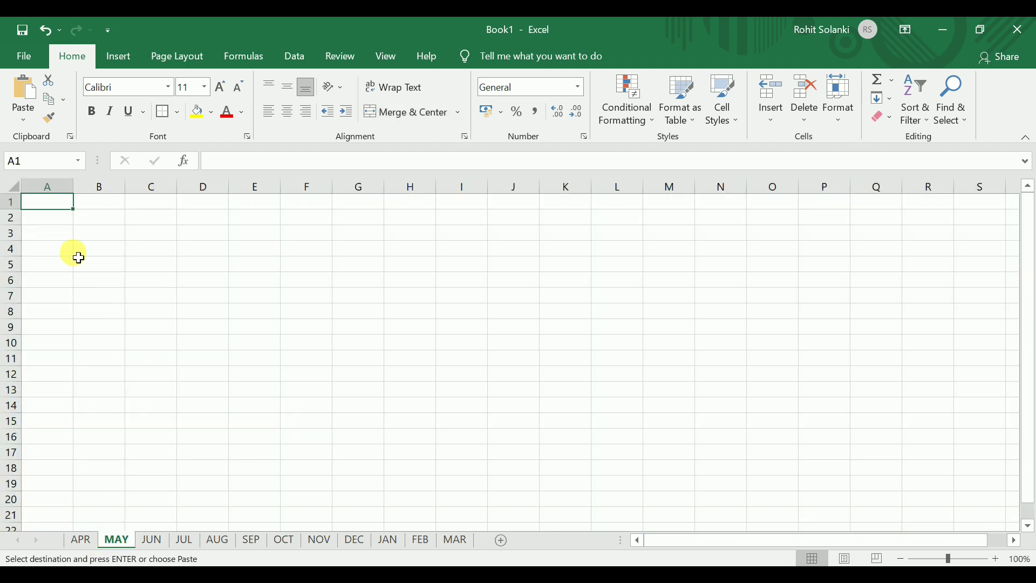
{"action": "key", "text": "ctrl+v"}
{"action": "left_click", "coordinate": [348, 450]}
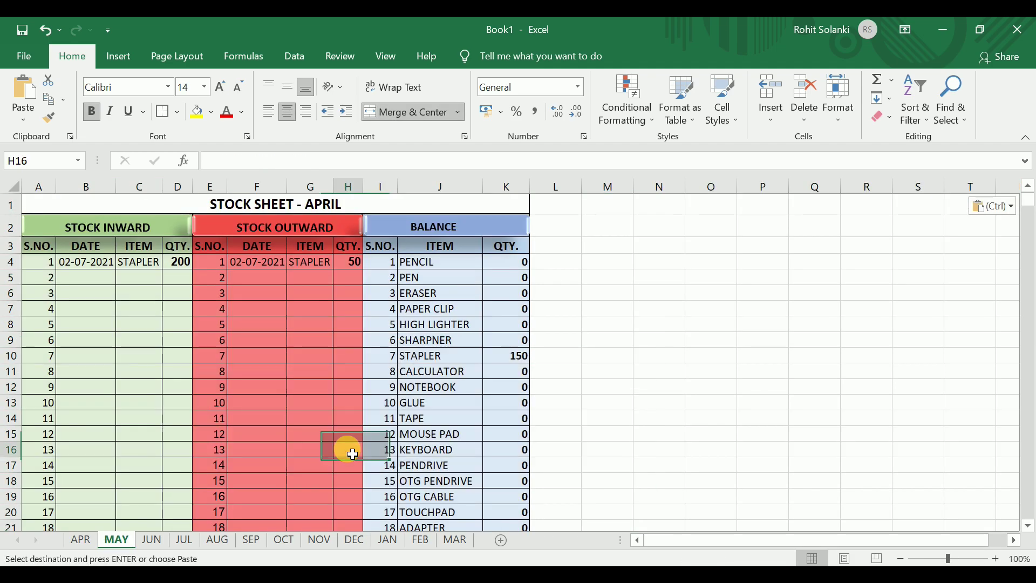
{"action": "left_click_drag", "start_coordinate": [962, 559], "coordinate": [963, 560]}
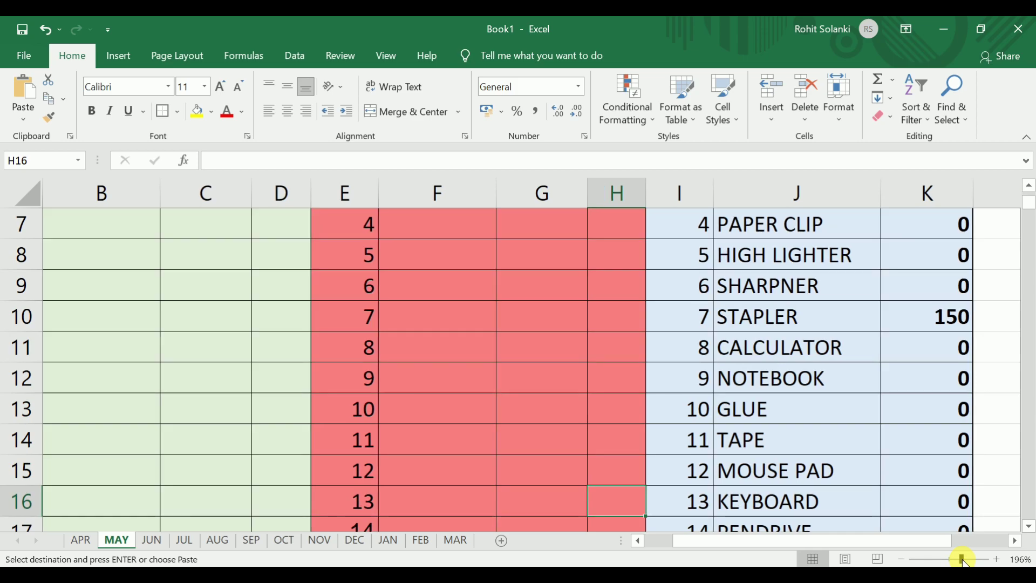
{"action": "scroll", "coordinate": [1014, 322], "scroll_direction": "up", "scroll_amount": 2}
Change the pasted title from APRIL to STOCK SHEET - MAY
{"action": "double_click", "coordinate": [502, 246]}
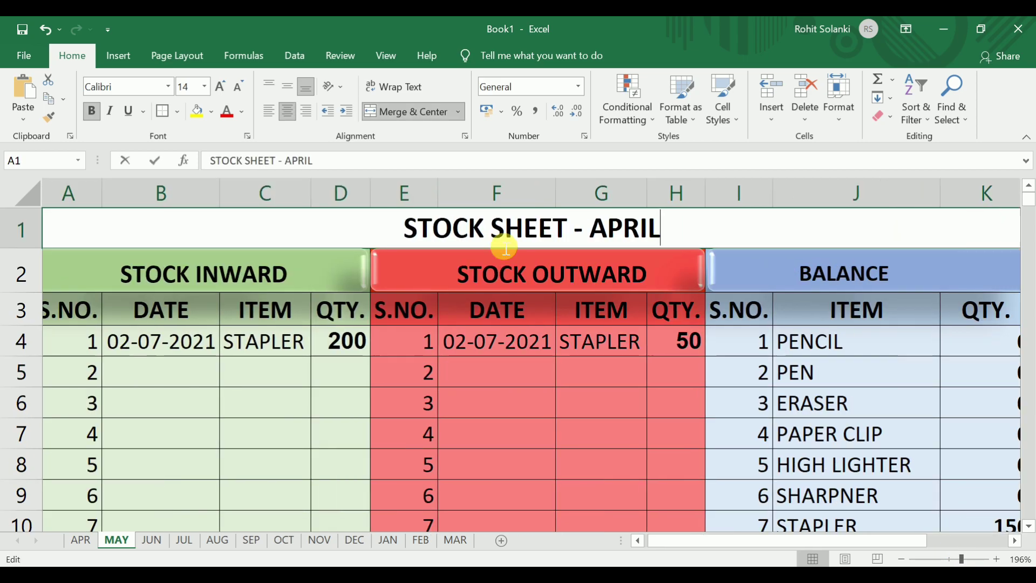
{"action": "key", "text": "BackSpace"}
{"action": "key", "text": "BackSpace"}
{"action": "key", "text": "BackSpace"}
{"action": "type", "text": "MAY"}
{"action": "left_click", "coordinate": [65, 349]}
Insert four empty columns to the left of the MAY stock tables
{"action": "left_click", "coordinate": [76, 193]}
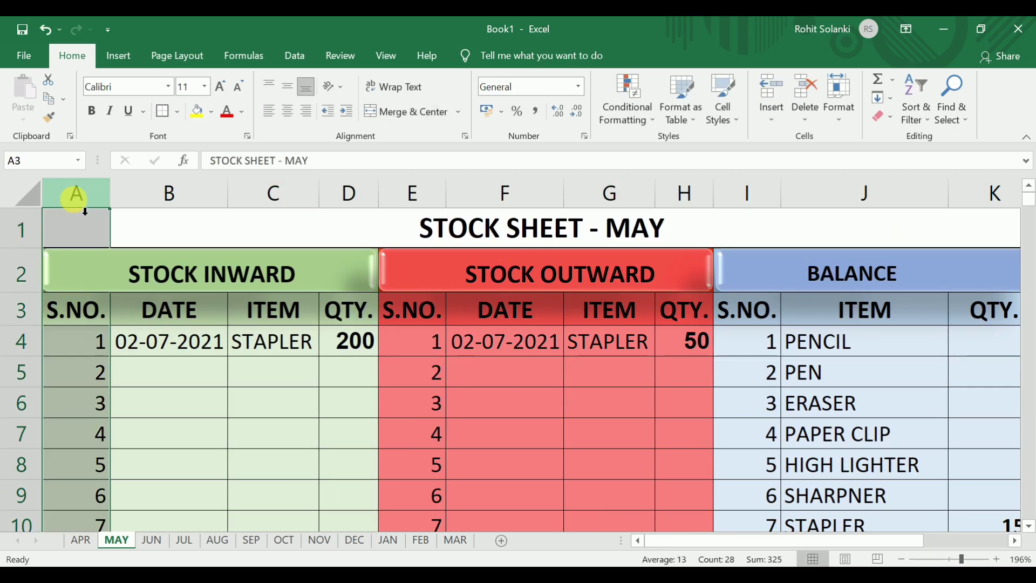
{"action": "left_click", "coordinate": [768, 105]}
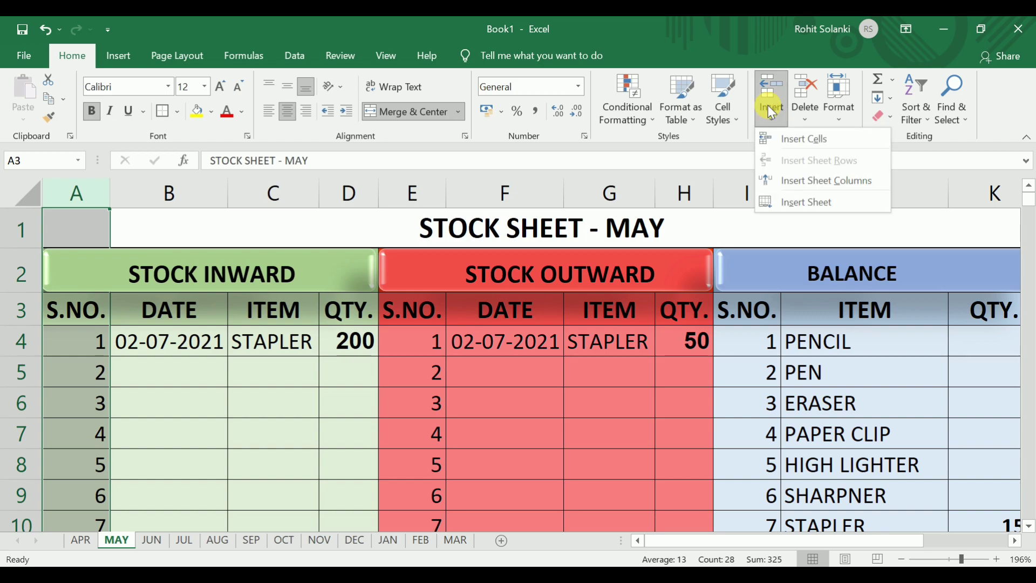
{"action": "left_click", "coordinate": [807, 187]}
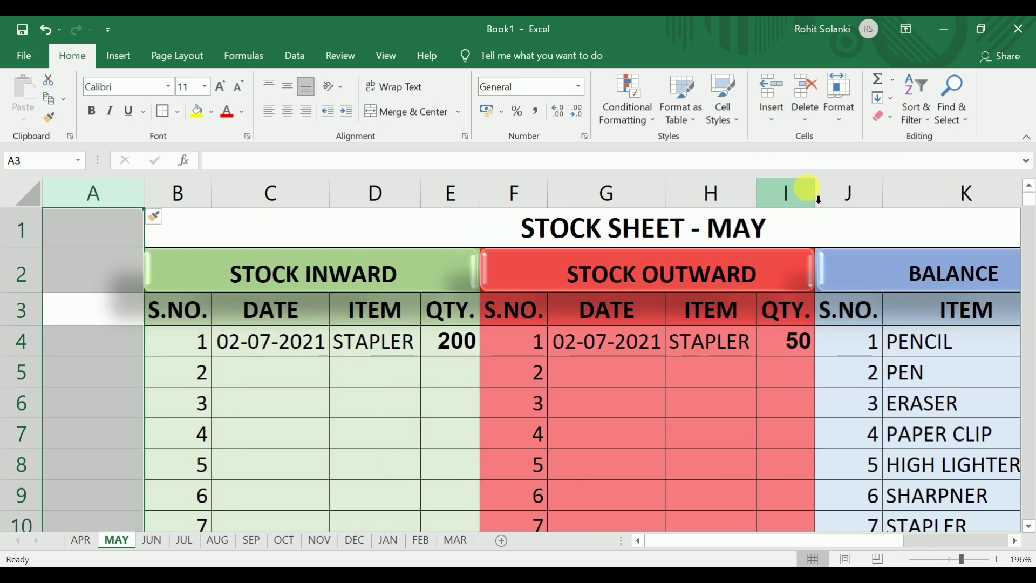
{"action": "key", "text": "F4"}
{"action": "key", "text": "F4"}
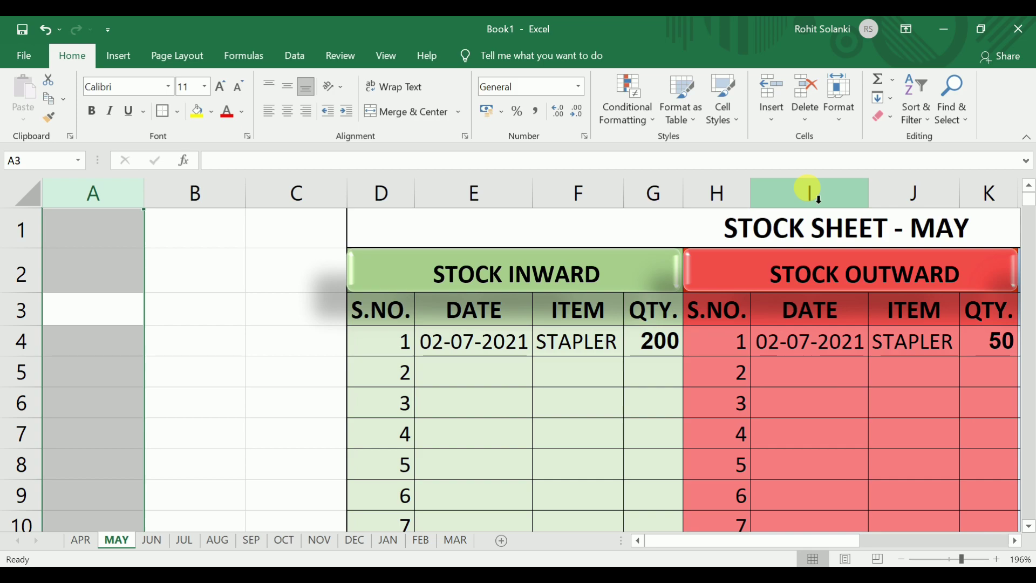
{"action": "key", "text": "F4"}
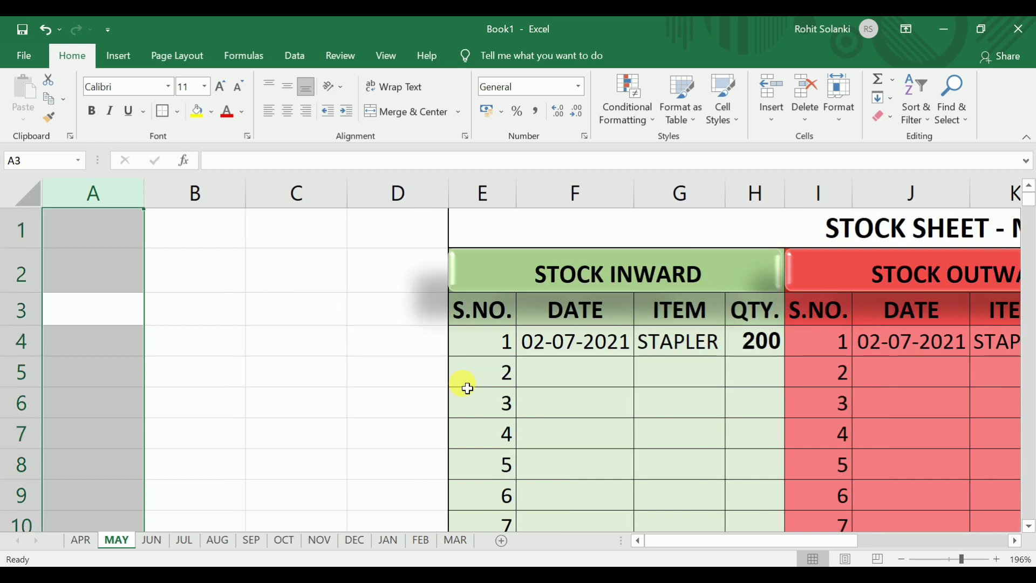
{"action": "left_click", "coordinate": [395, 377]}
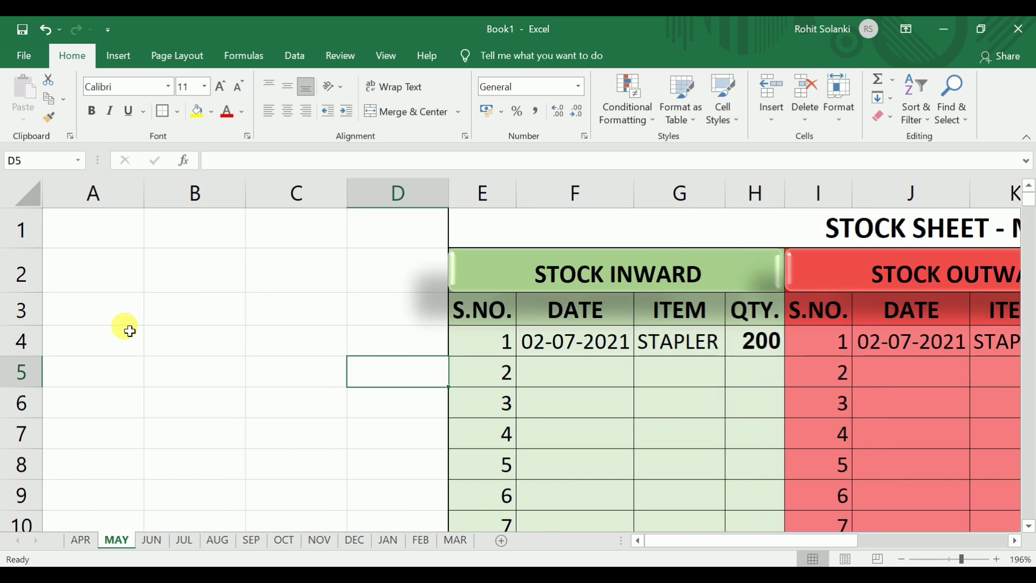
Copy the S.NO., DATE, ITEM, QTY. headers from E3:H3 into A3:D3
{"action": "left_click_drag", "start_coordinate": [500, 324], "coordinate": [750, 325]}
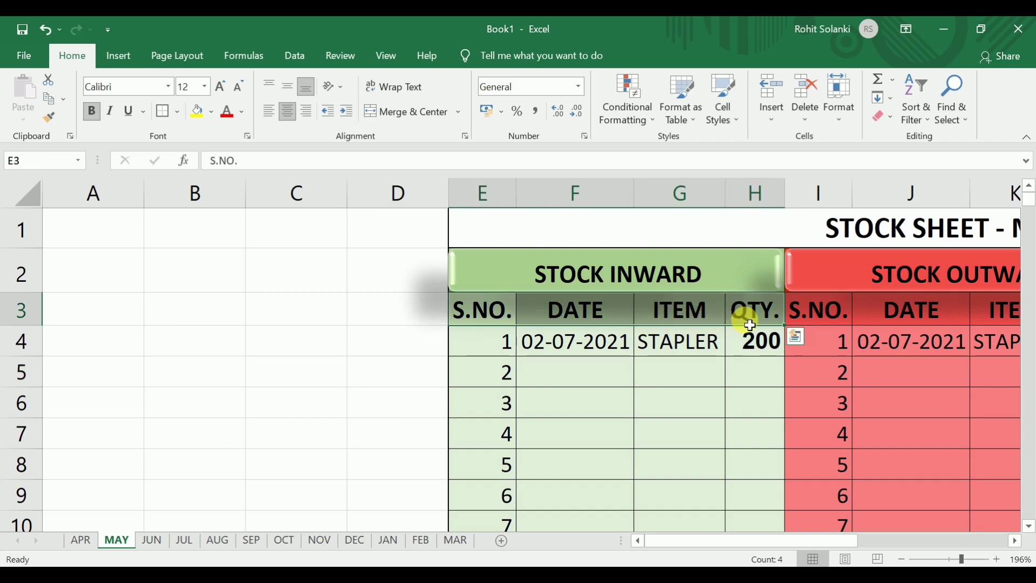
{"action": "key", "text": "ctrl+c"}
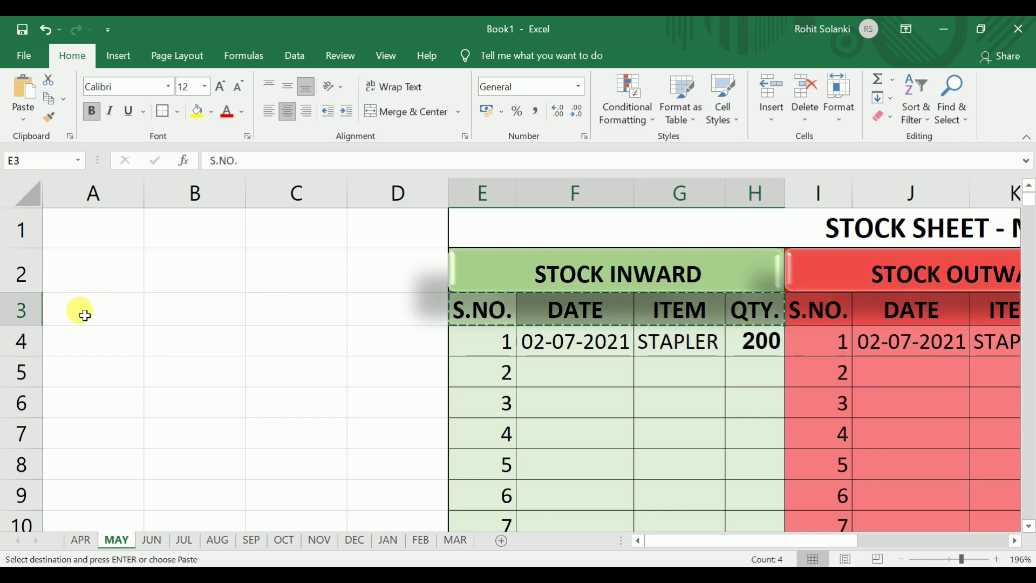
{"action": "left_click", "coordinate": [85, 314]}
{"action": "key", "text": "ctrl+v"}
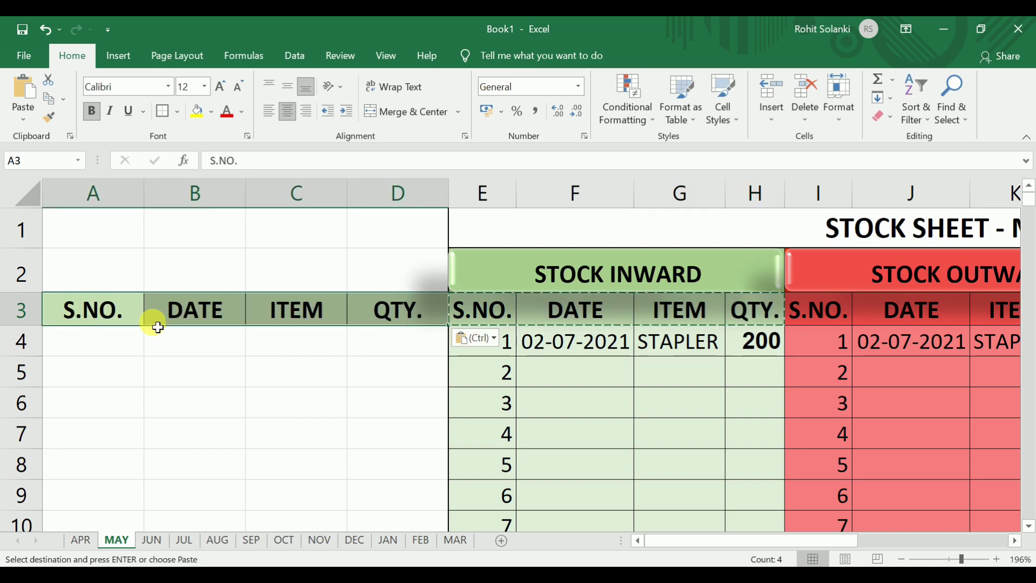
{"action": "left_click", "coordinate": [192, 370]}
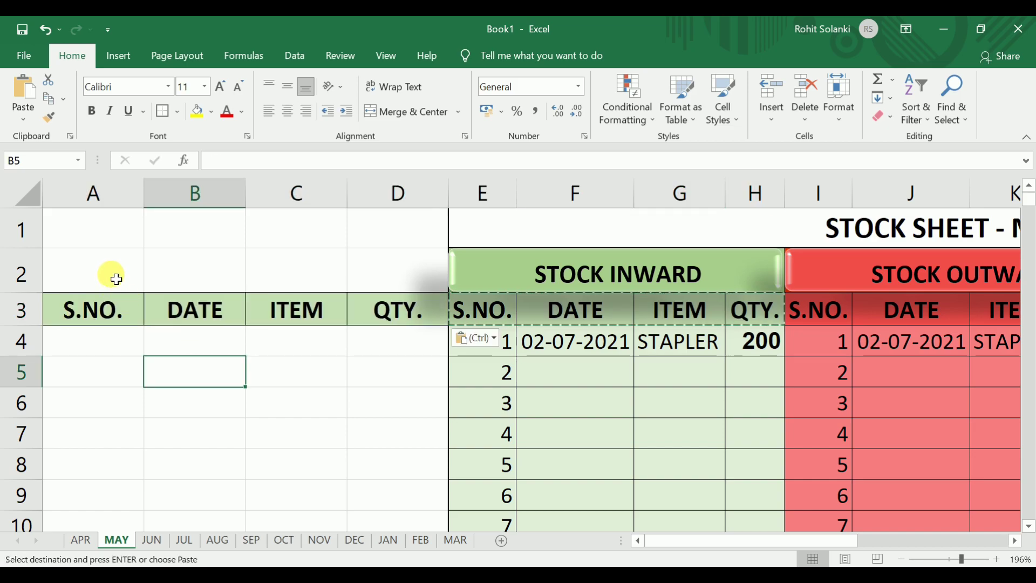
{"action": "left_click_drag", "start_coordinate": [116, 279], "coordinate": [394, 281]}
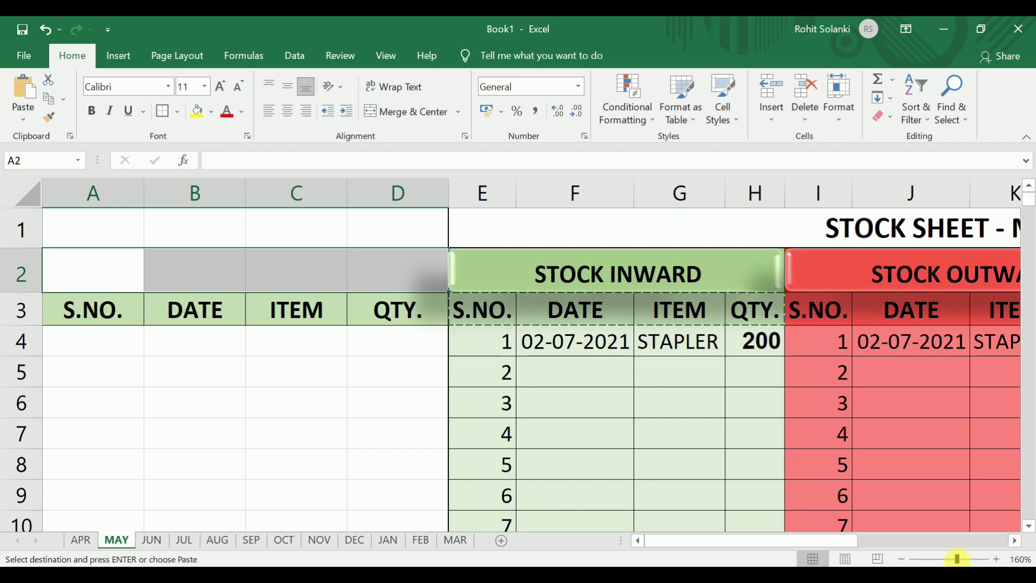
{"action": "left_click_drag", "start_coordinate": [964, 559], "coordinate": [951, 559]}
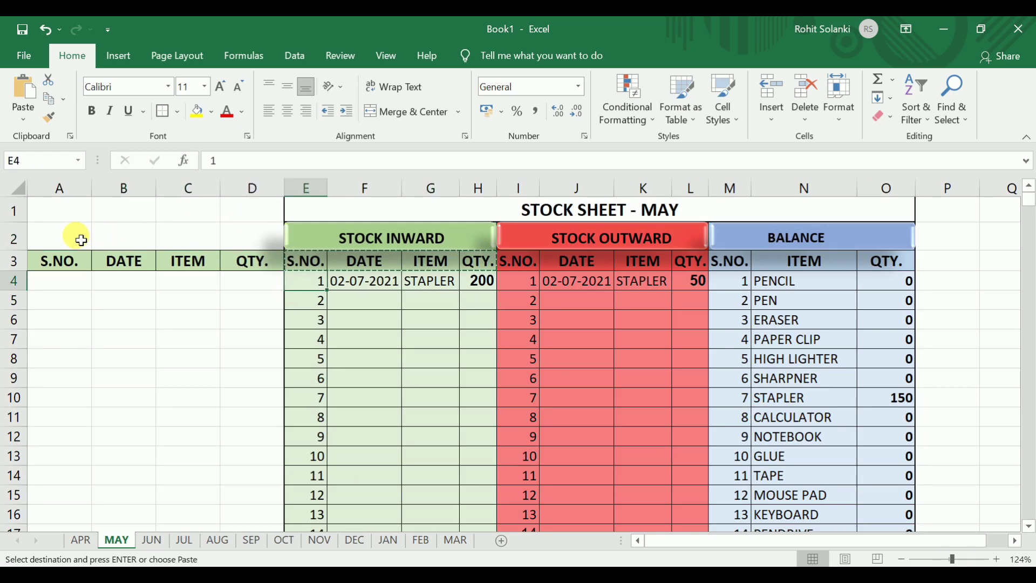
Merge A2:D2 into a heading reading OPENING STOCK
{"action": "mouse_move", "coordinate": [85, 243]}
{"action": "left_mouse_down"}
{"action": "mouse_move", "coordinate": [240, 257]}
{"action": "mouse_move", "coordinate": [240, 237]}
{"action": "left_mouse_up"}
{"action": "left_click", "coordinate": [394, 109]}
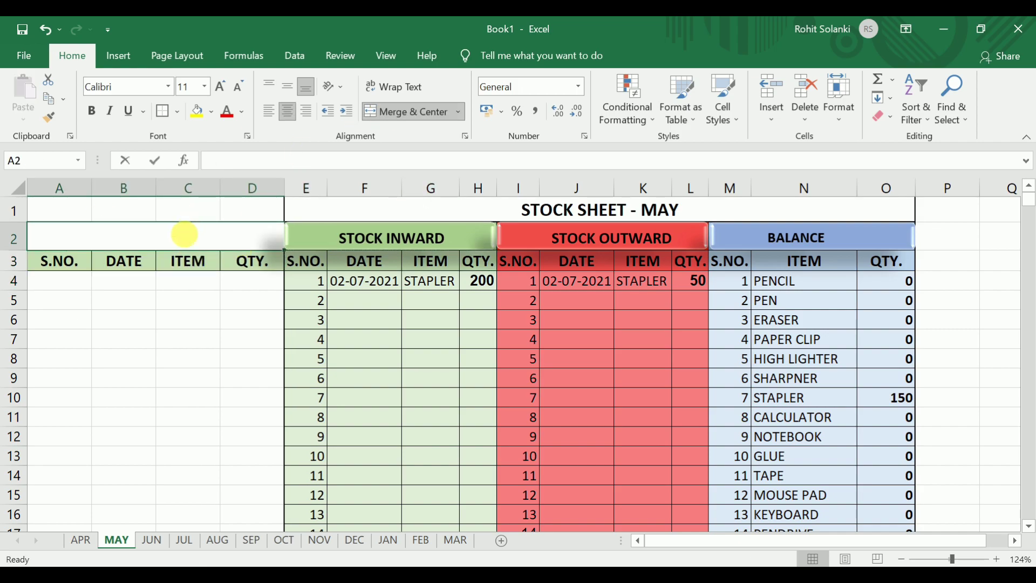
{"action": "type", "text": "OPENING STOCK"}
{"action": "key", "text": "Return"}
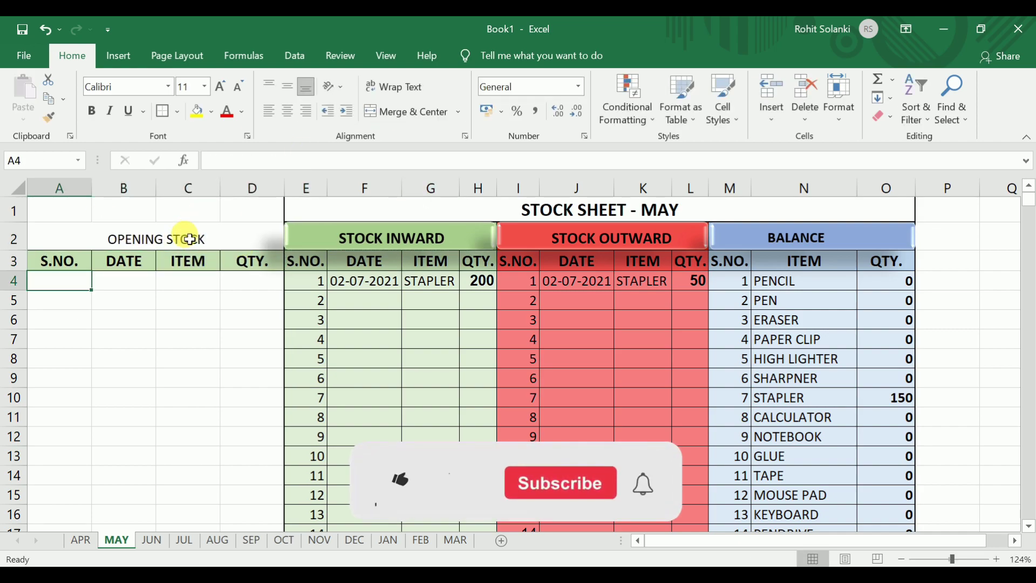
{"action": "left_click", "coordinate": [190, 239]}
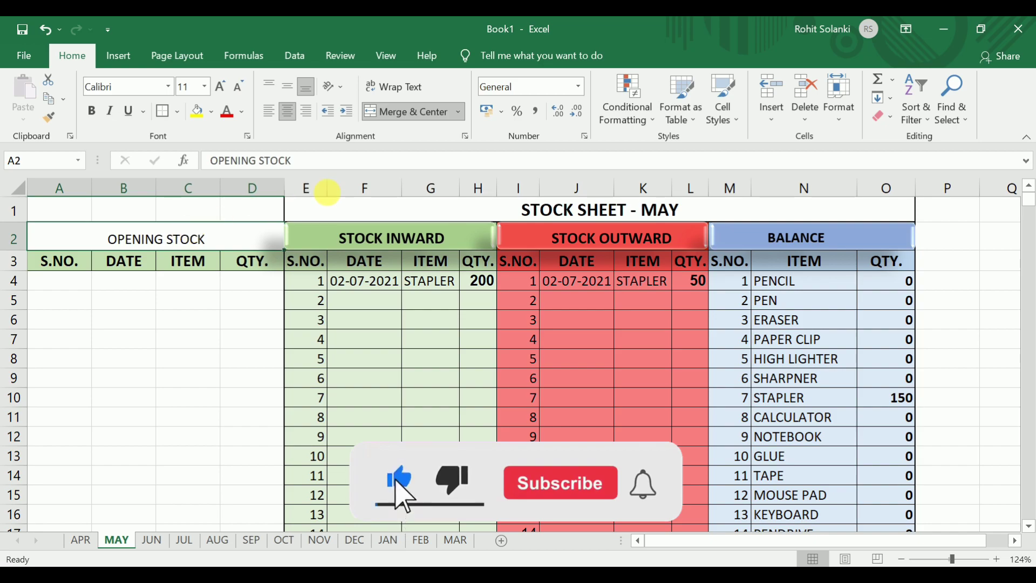
Unmerge the STOCK SHEET - MAY title and re-merge it across A1:O1
{"action": "mouse_move", "coordinate": [331, 208]}
{"action": "left_mouse_down"}
{"action": "mouse_move", "coordinate": [189, 221]}
{"action": "mouse_move", "coordinate": [59, 211]}
{"action": "left_mouse_up"}
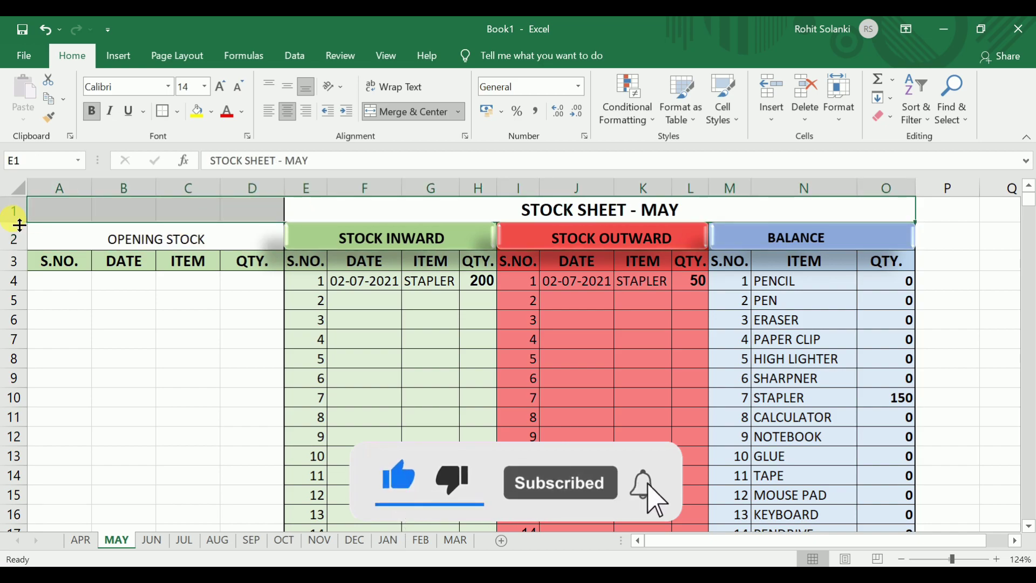
{"action": "left_click", "coordinate": [387, 104]}
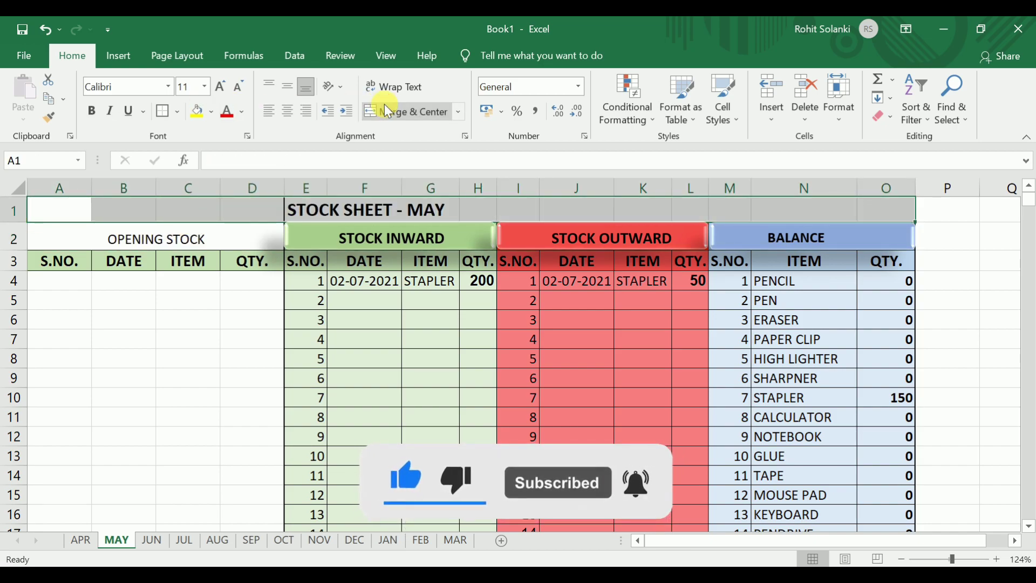
{"action": "left_click", "coordinate": [384, 105]}
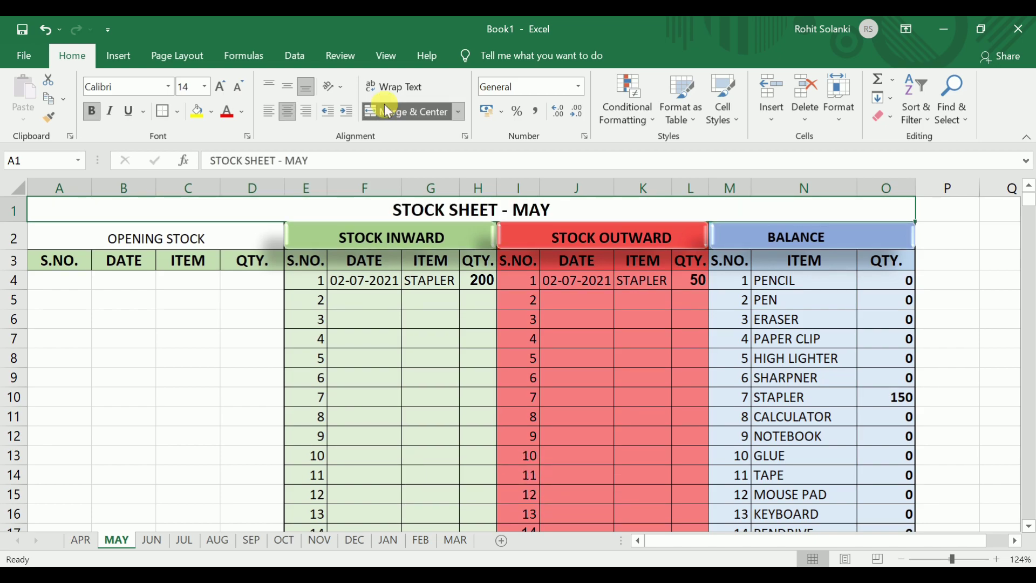
{"action": "left_click", "coordinate": [123, 421]}
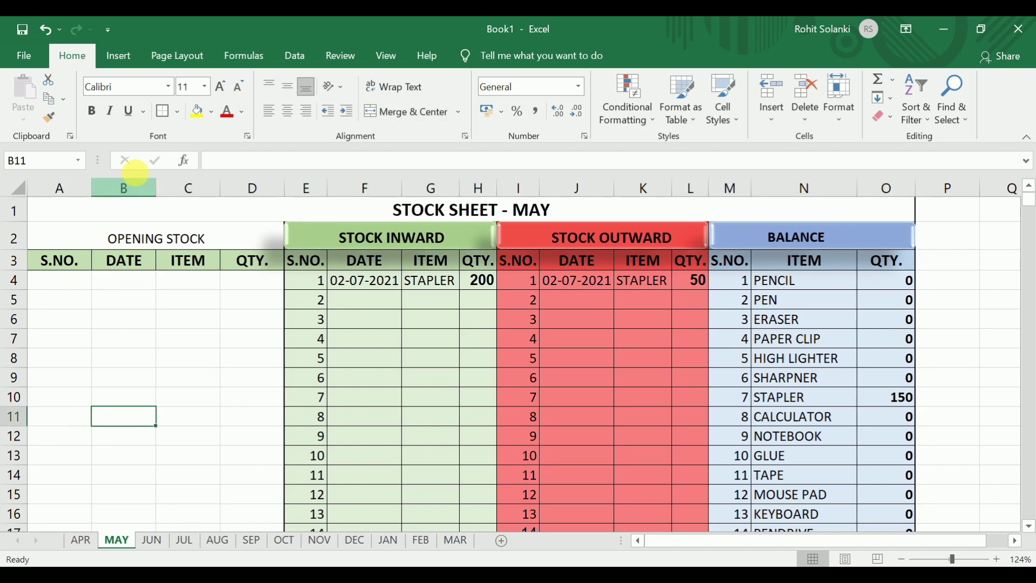
Delete the DATE column from the opening stock table, then switch to the APR sheet
{"action": "left_click", "coordinate": [145, 189]}
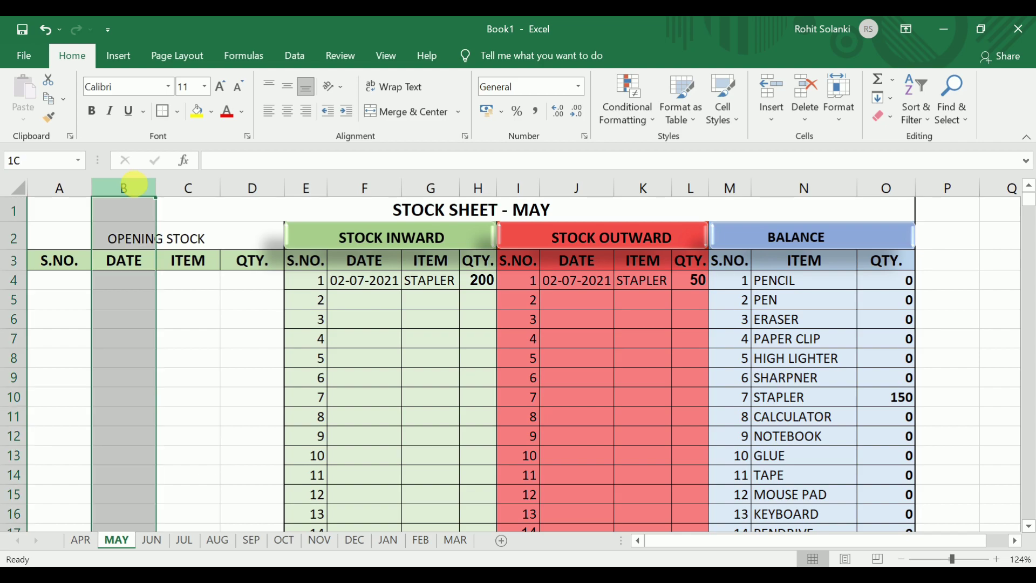
{"action": "left_click", "coordinate": [807, 123]}
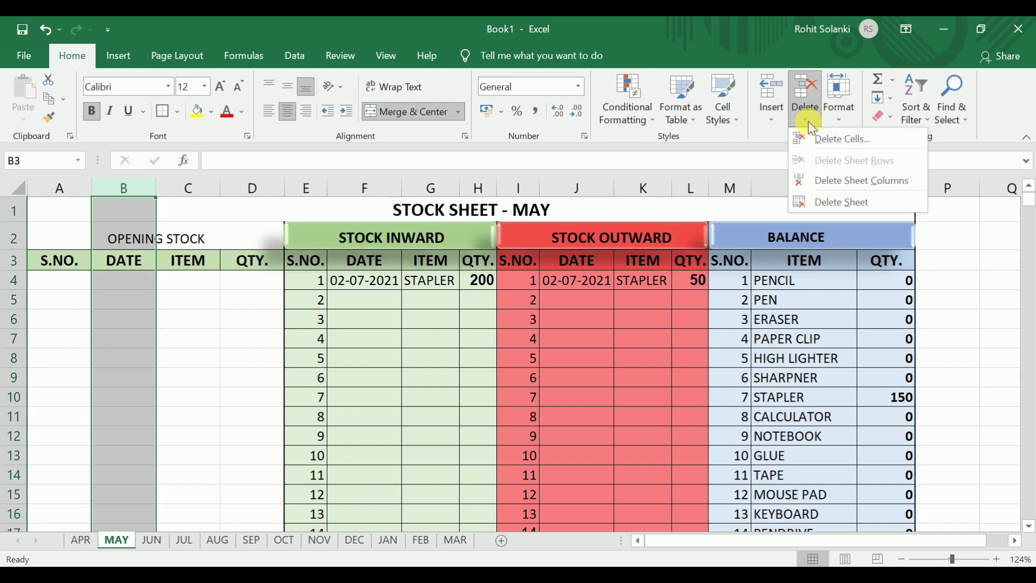
{"action": "left_click", "coordinate": [820, 179]}
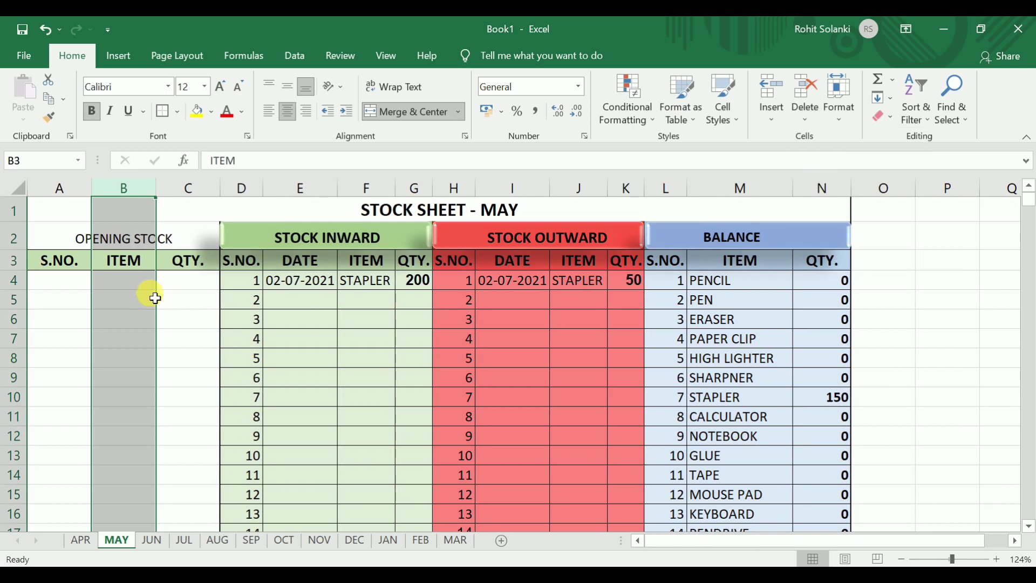
{"action": "left_click", "coordinate": [155, 298]}
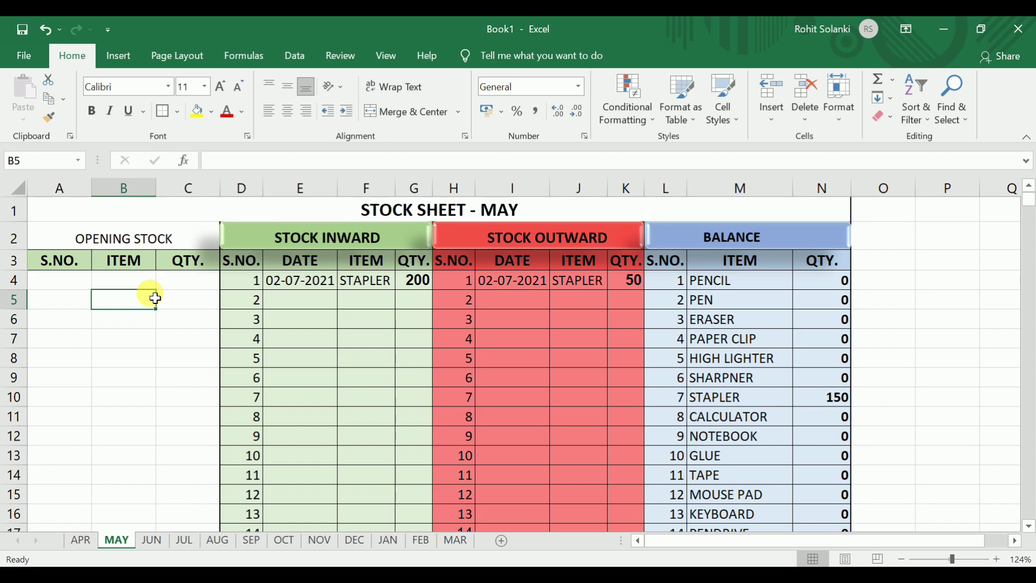
{"action": "left_click", "coordinate": [76, 280]}
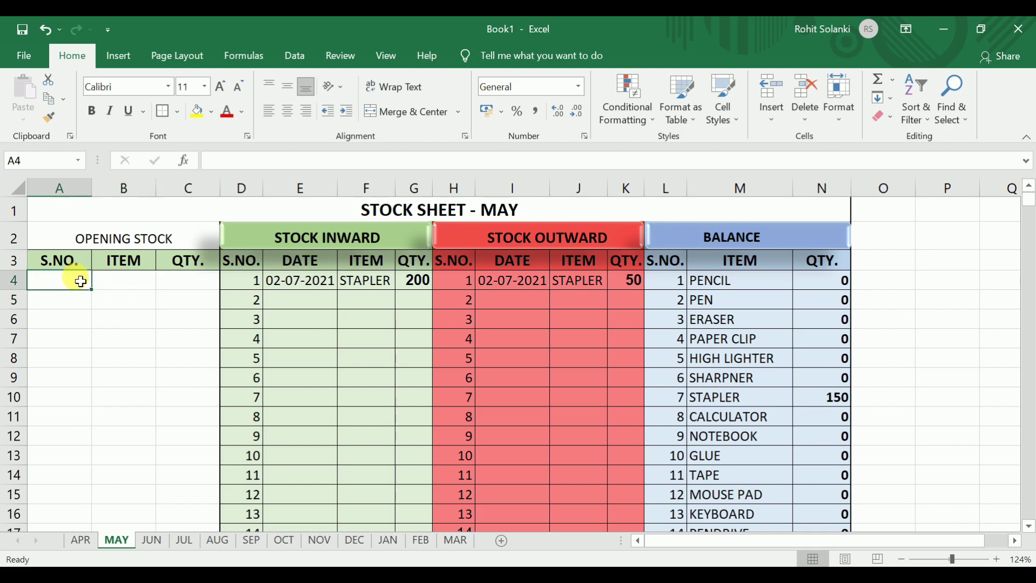
{"action": "left_click", "coordinate": [80, 540]}
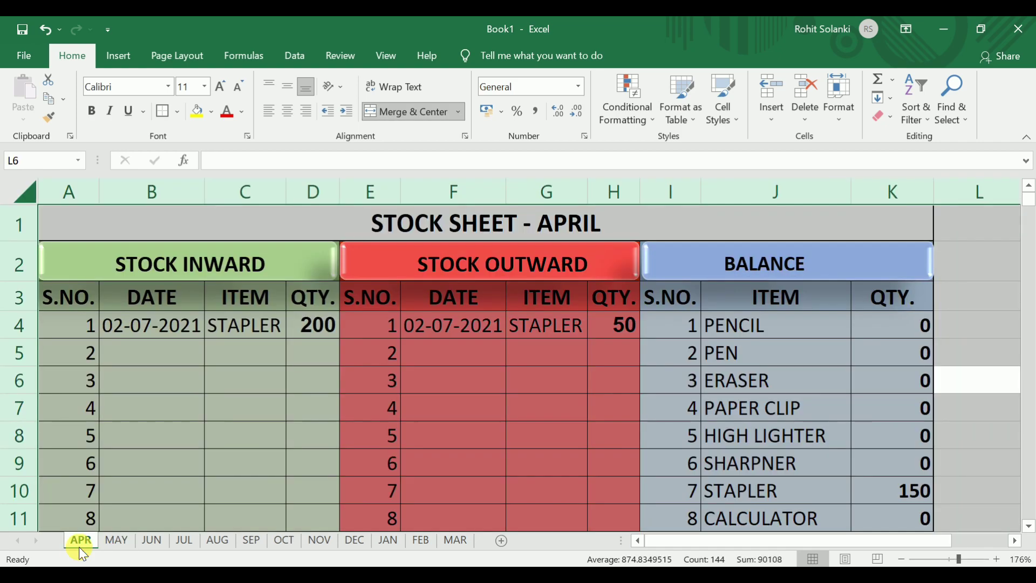
{"action": "left_click", "coordinate": [665, 353]}
Paste April's balance items and quantities from I4:K28 as values into MAY's A4
{"action": "left_click_drag", "start_coordinate": [674, 329], "coordinate": [896, 514]}
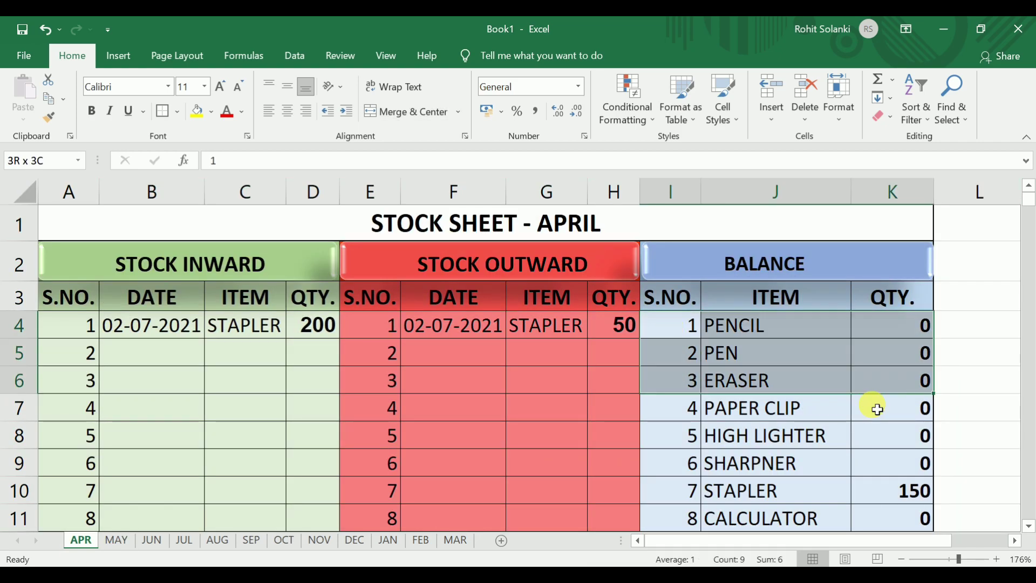
{"action": "scroll", "coordinate": [896, 513], "scroll_direction": "down", "scroll_amount": 2}
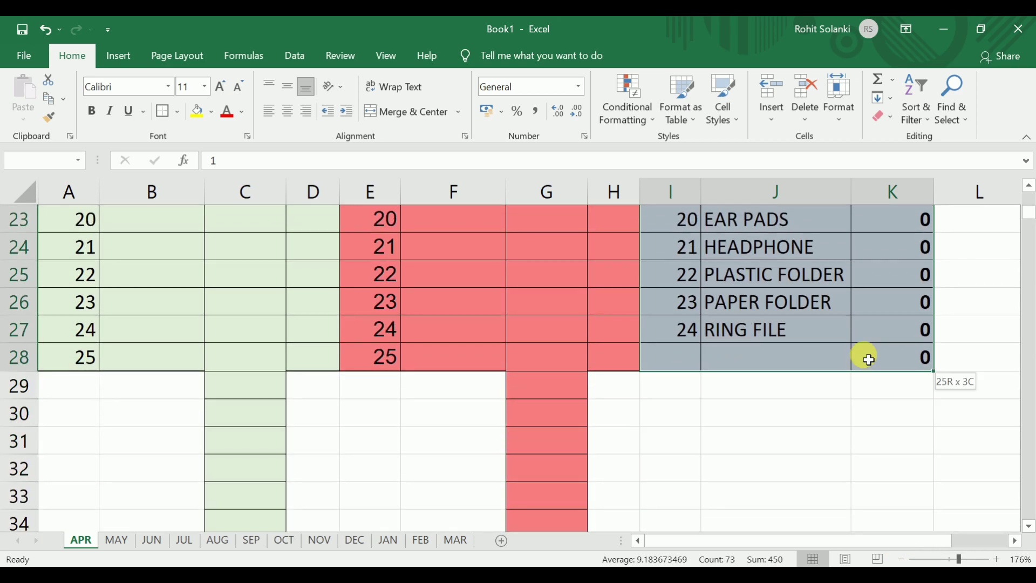
{"action": "key", "text": "ctrl+c"}
{"action": "left_click", "coordinate": [115, 540]}
{"action": "left_click", "coordinate": [76, 291]}
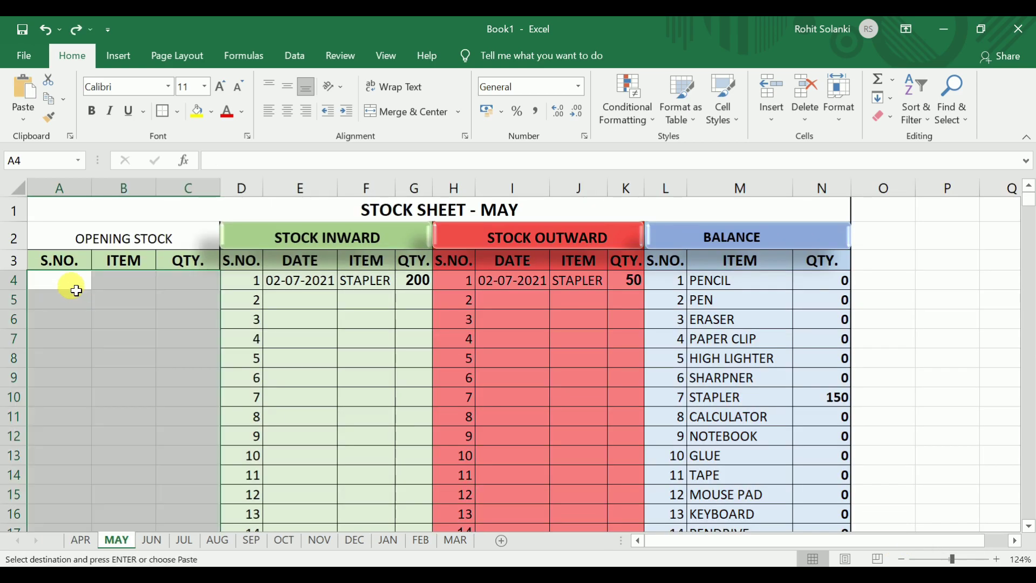
{"action": "right_click", "coordinate": [73, 287]}
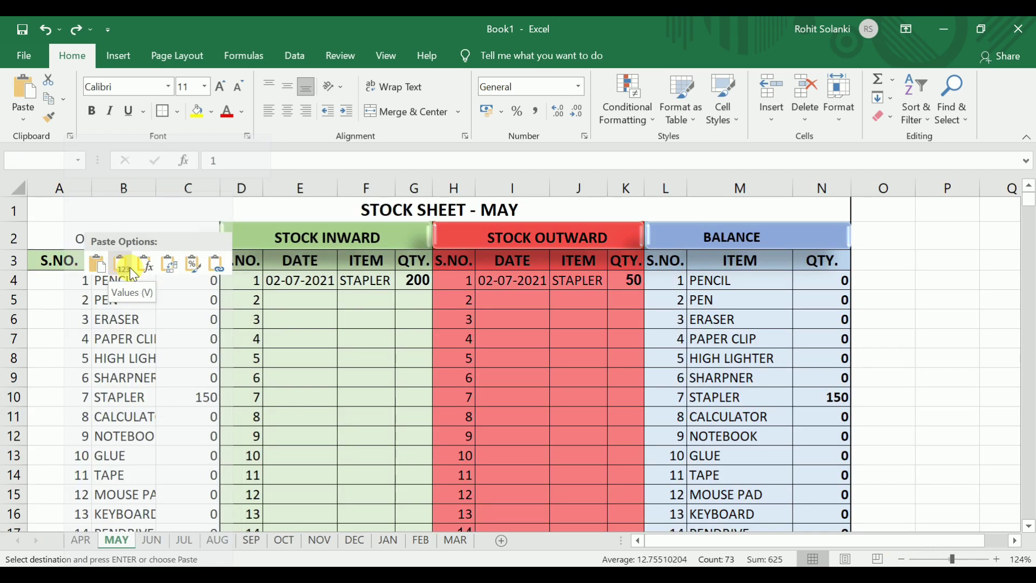
{"action": "left_click", "coordinate": [129, 264]}
{"action": "left_click", "coordinate": [153, 360]}
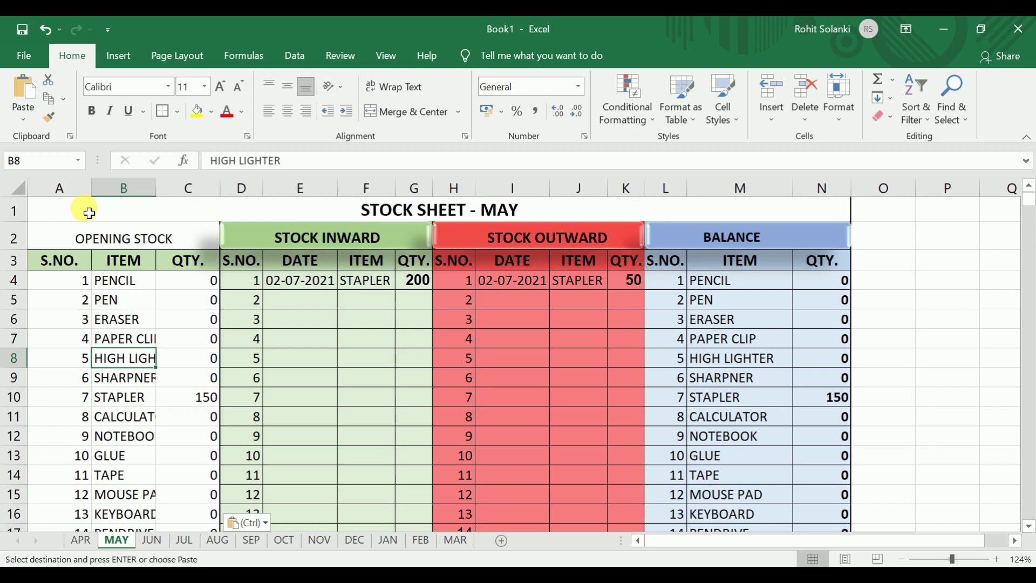
Auto-fit all column widths and shade the opening stock table light yellow
{"action": "key", "text": "ctrl+a"}
{"action": "key", "text": "ctrl+a"}
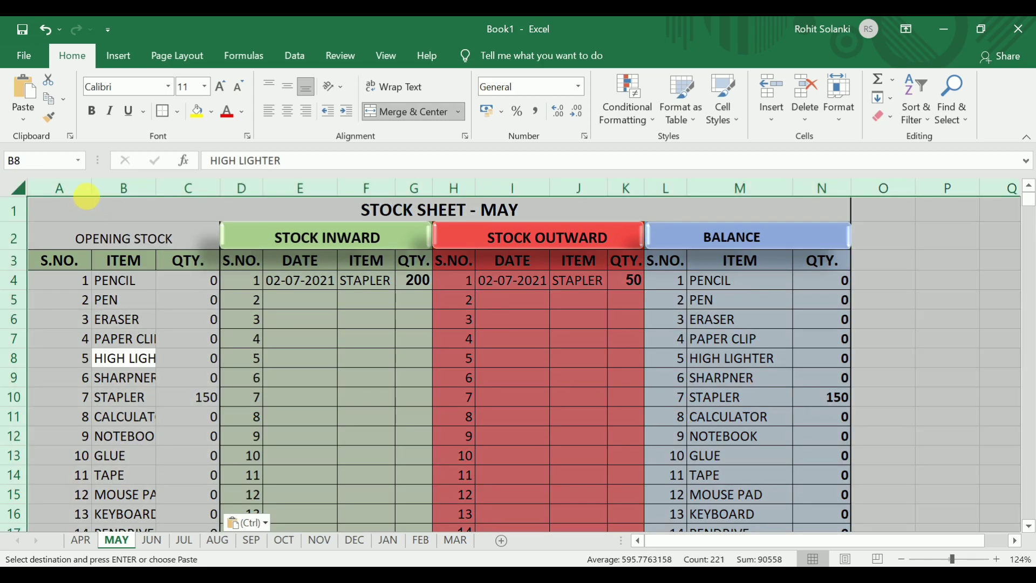
{"action": "double_click", "coordinate": [91, 188]}
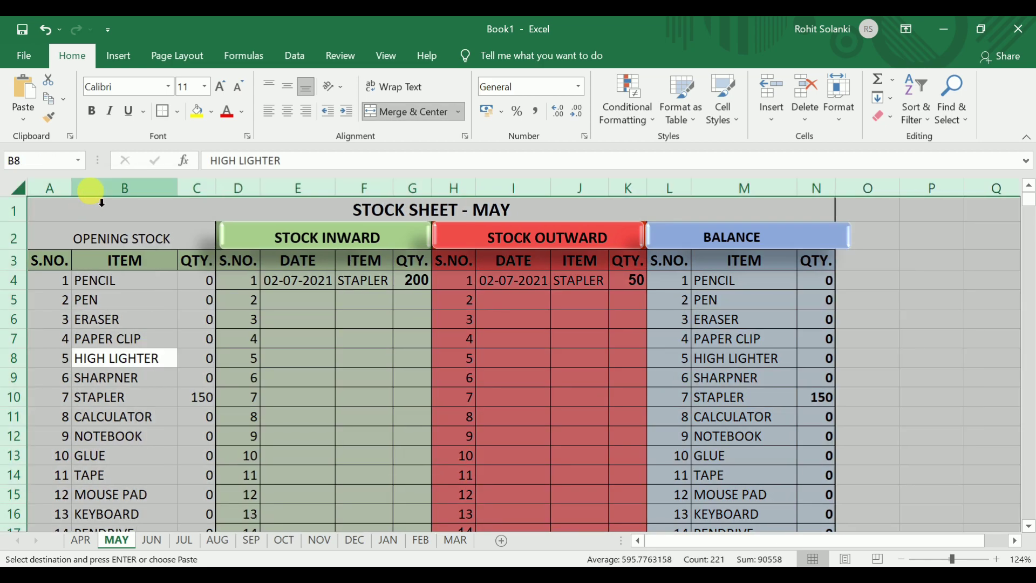
{"action": "left_click", "coordinate": [126, 307]}
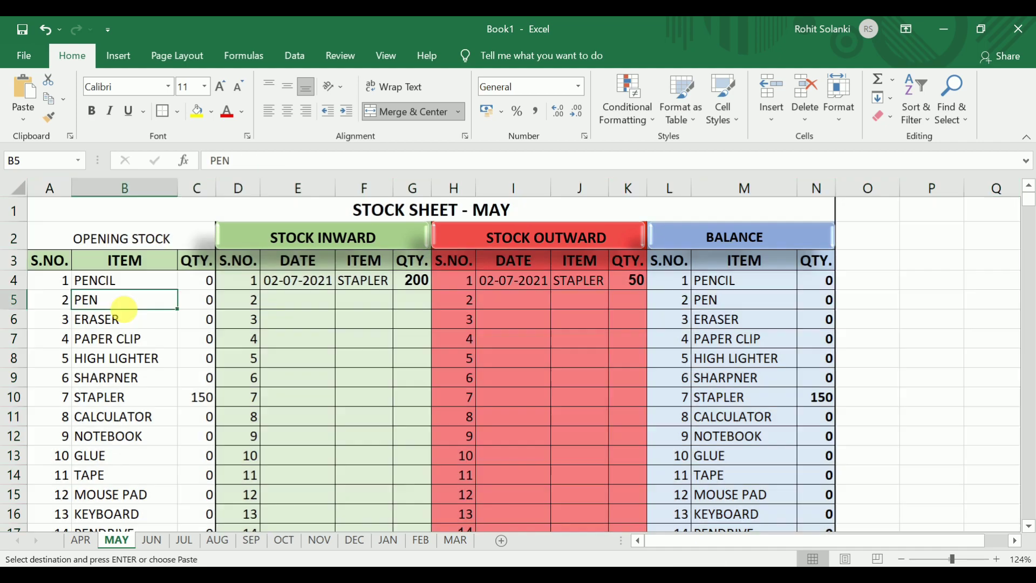
{"action": "left_click", "coordinate": [194, 323]}
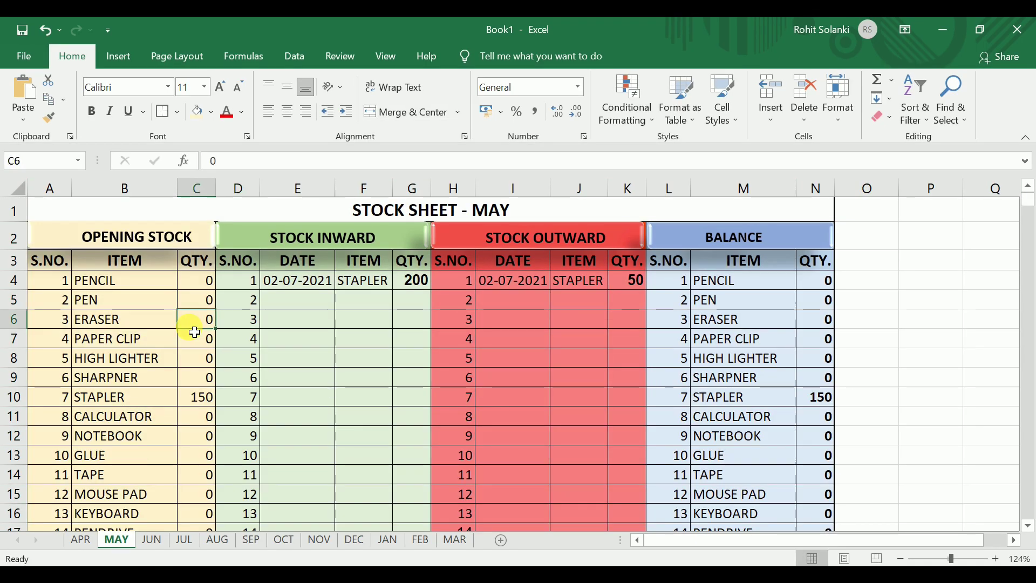
{"action": "left_click", "coordinate": [829, 280]}
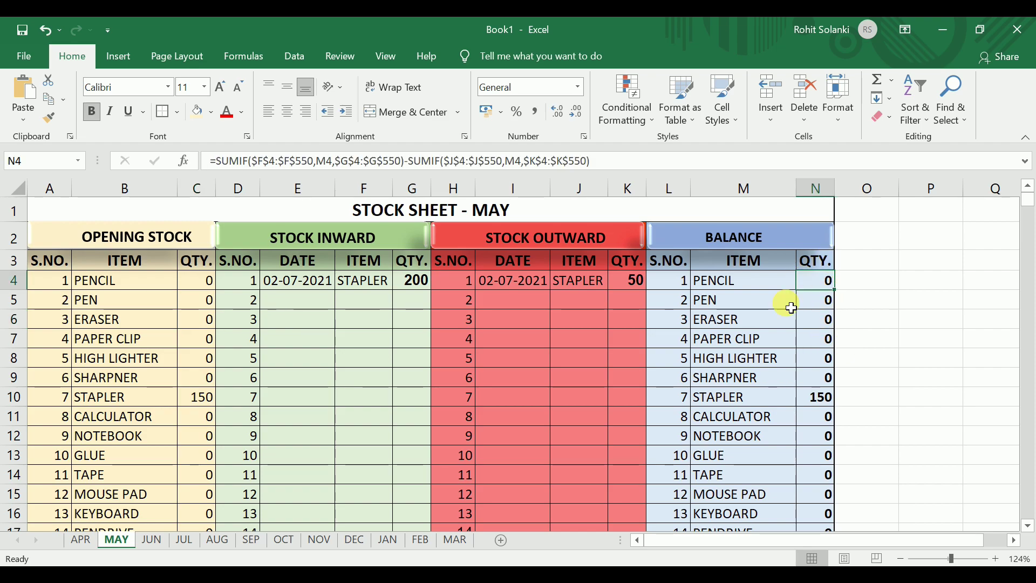
Prefix the N4 formula with SUMIF($B$4:$B$550,M4,$C$4:$C$550)+ to add opening stock
{"action": "double_click", "coordinate": [820, 289]}
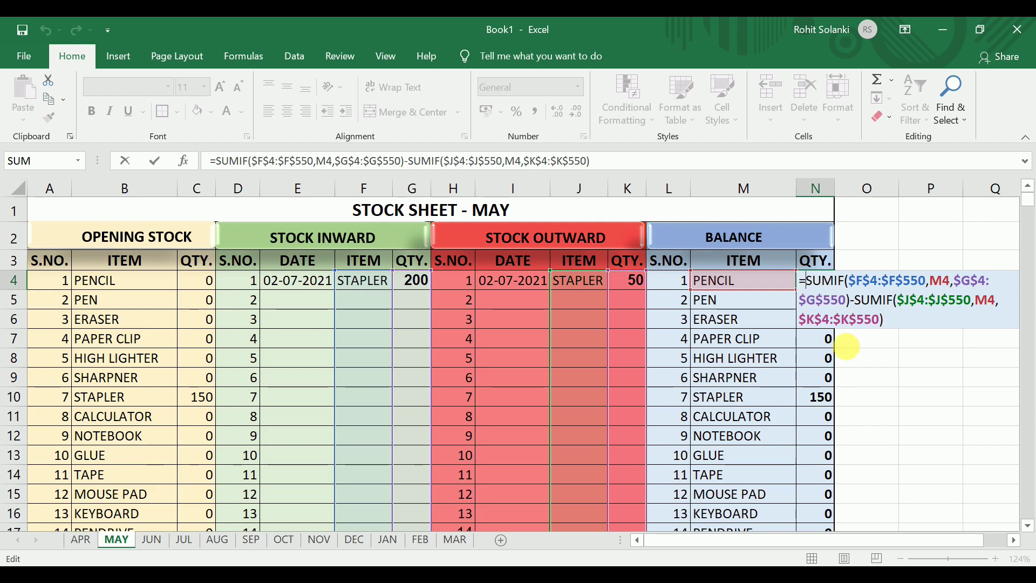
{"action": "type", "text": "SUM"}
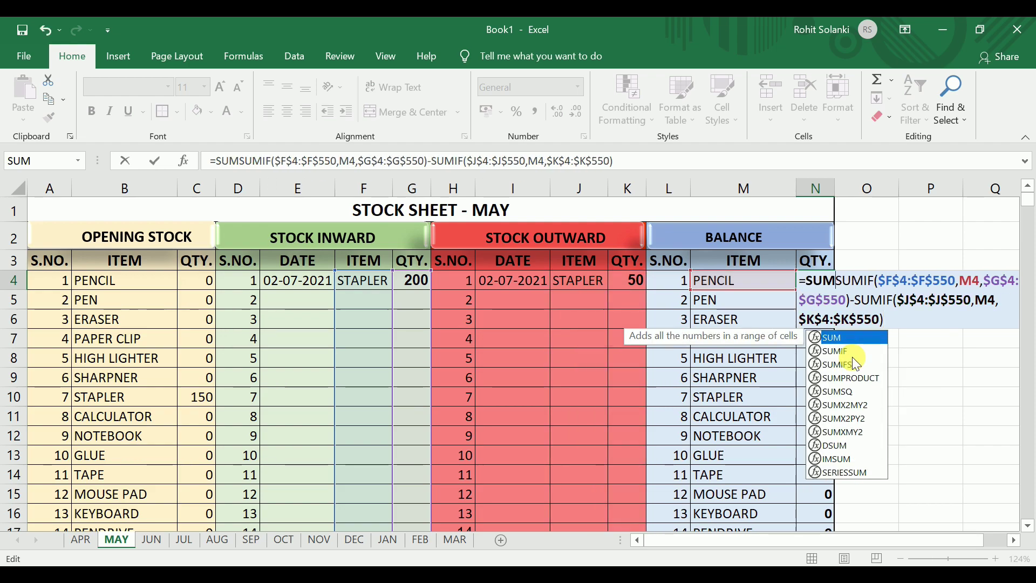
{"action": "type", "text": "IF("}
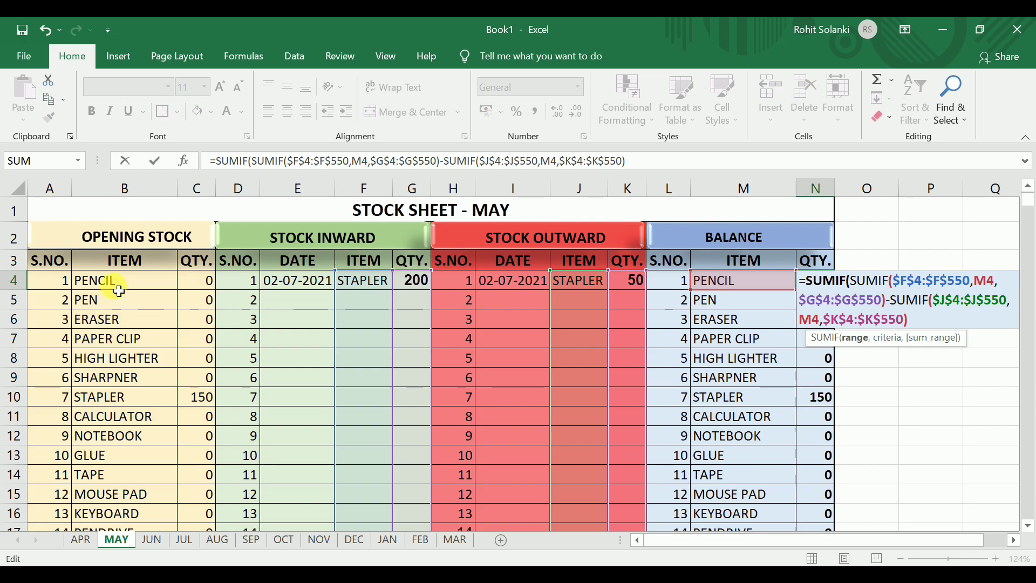
{"action": "left_click_drag", "start_coordinate": [122, 290], "coordinate": [162, 532]}
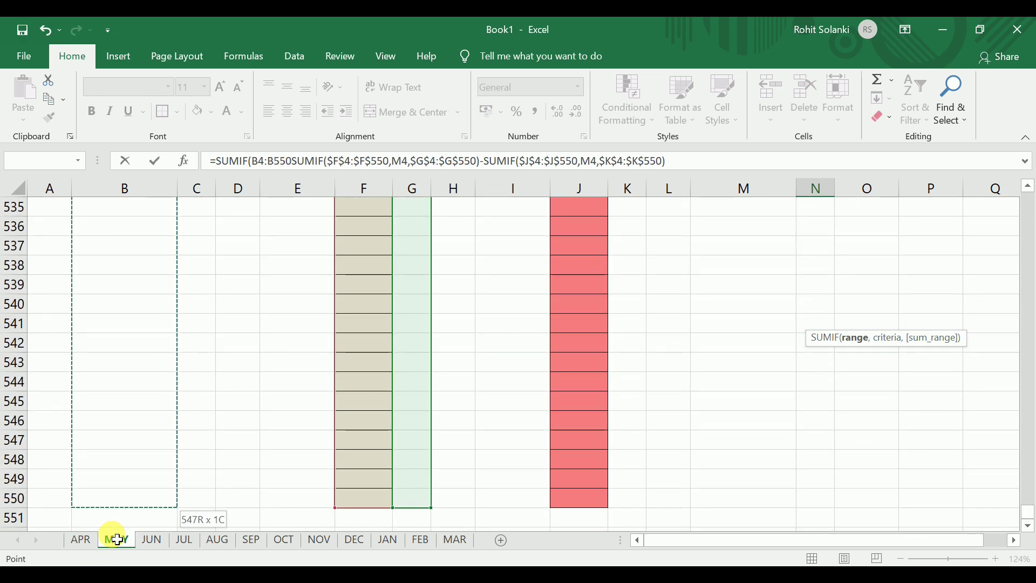
{"action": "left_click_drag", "start_coordinate": [162, 531], "coordinate": [113, 504]}
{"action": "key", "text": "F4"}
{"action": "type", "text": ","}
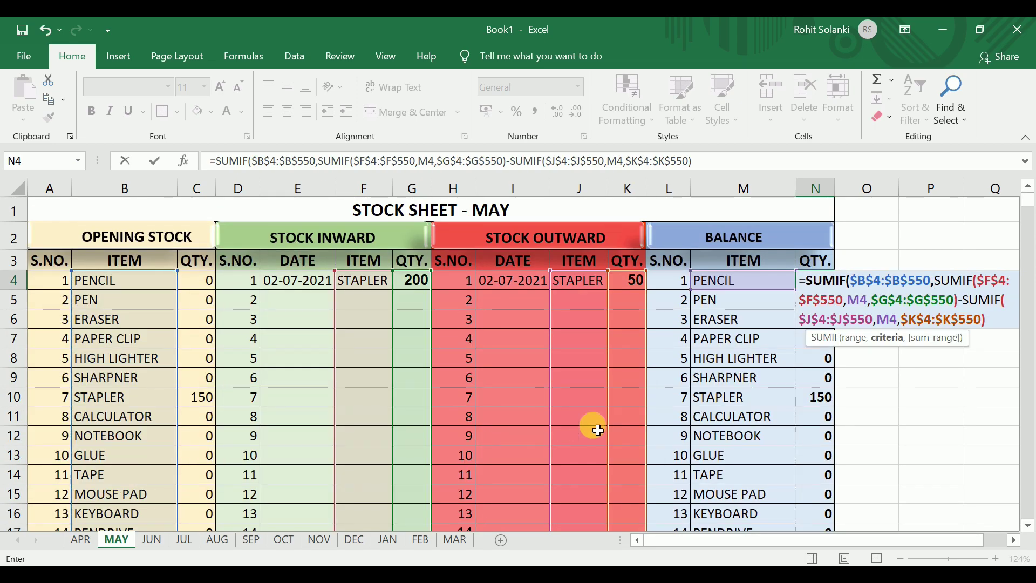
{"action": "left_click", "coordinate": [732, 285]}
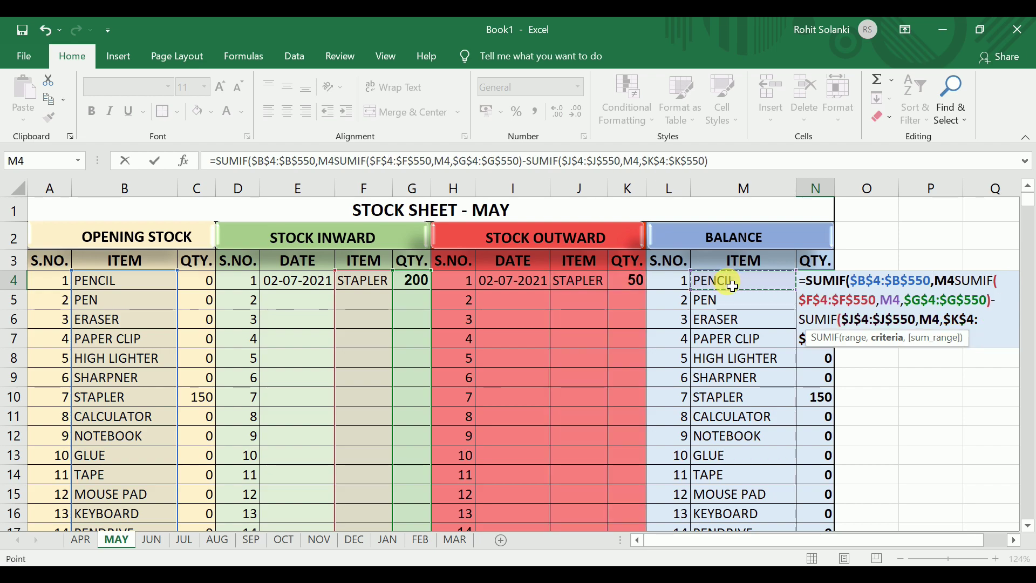
{"action": "type", "text": ","}
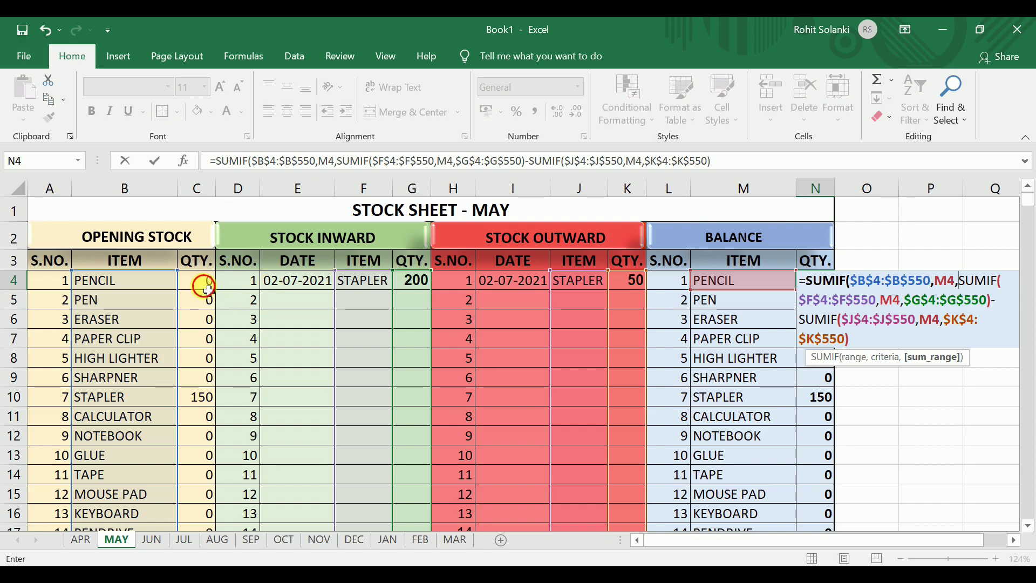
{"action": "mouse_move", "coordinate": [207, 288]}
{"action": "left_mouse_down"}
{"action": "mouse_move", "coordinate": [197, 528]}
{"action": "mouse_move", "coordinate": [203, 480]}
{"action": "left_mouse_up"}
{"action": "key", "text": "F4"}
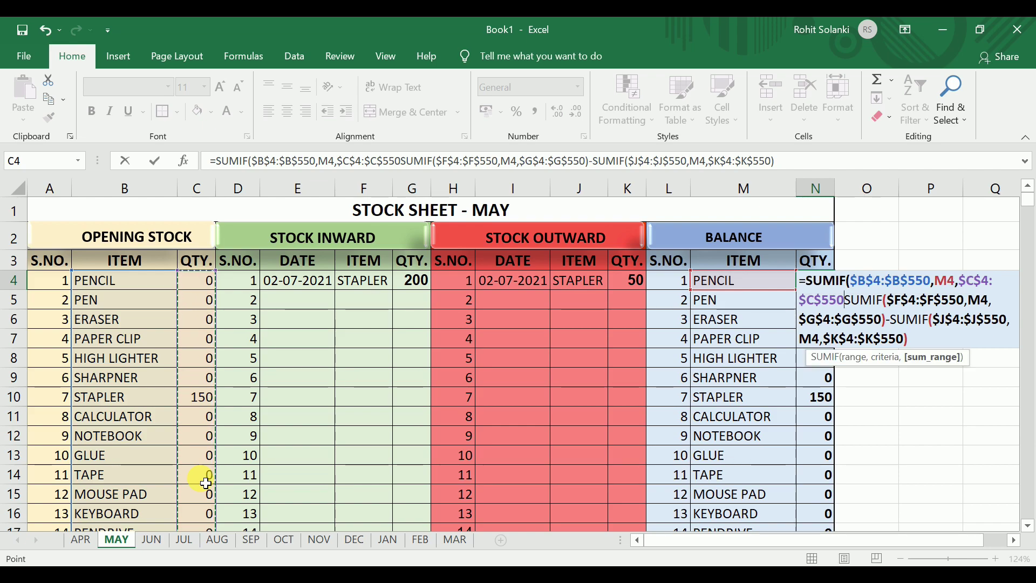
{"action": "type", "text": ")"}
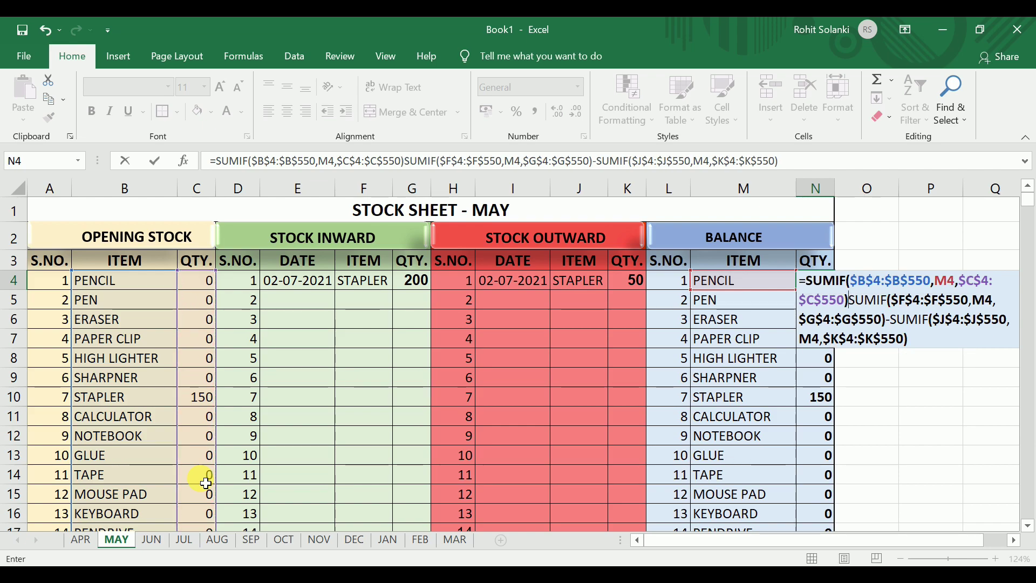
{"action": "type", "text": "+"}
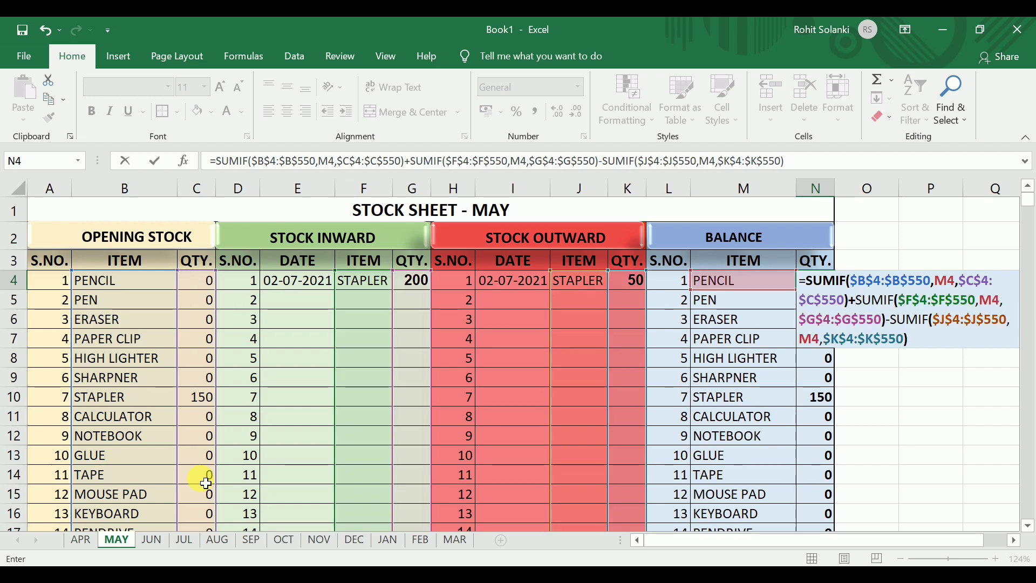
{"action": "key", "text": "ctrl+Return"}
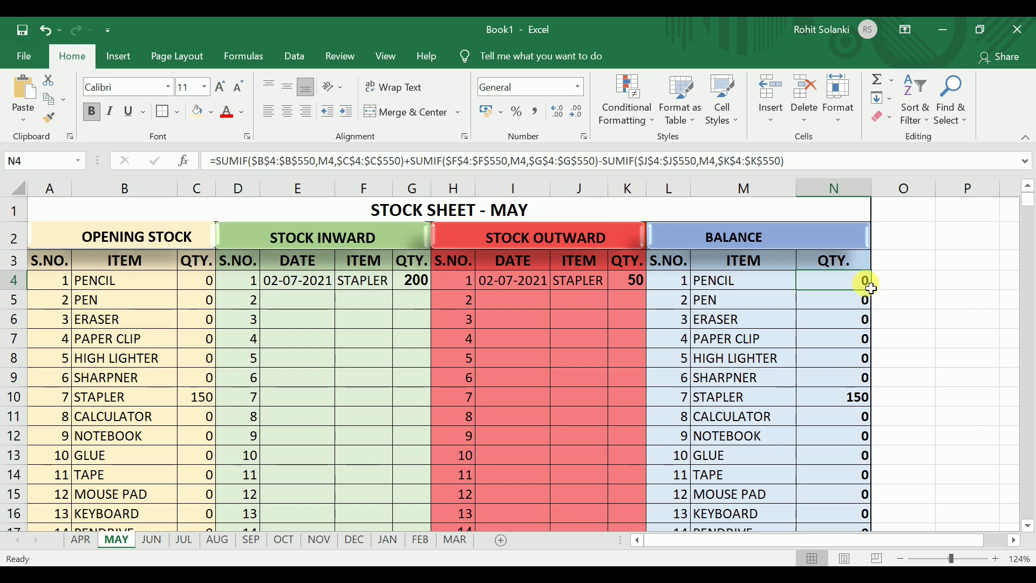
Fill the N4 balance formula down through N28
{"action": "left_click_drag", "start_coordinate": [876, 295], "coordinate": [874, 556]}
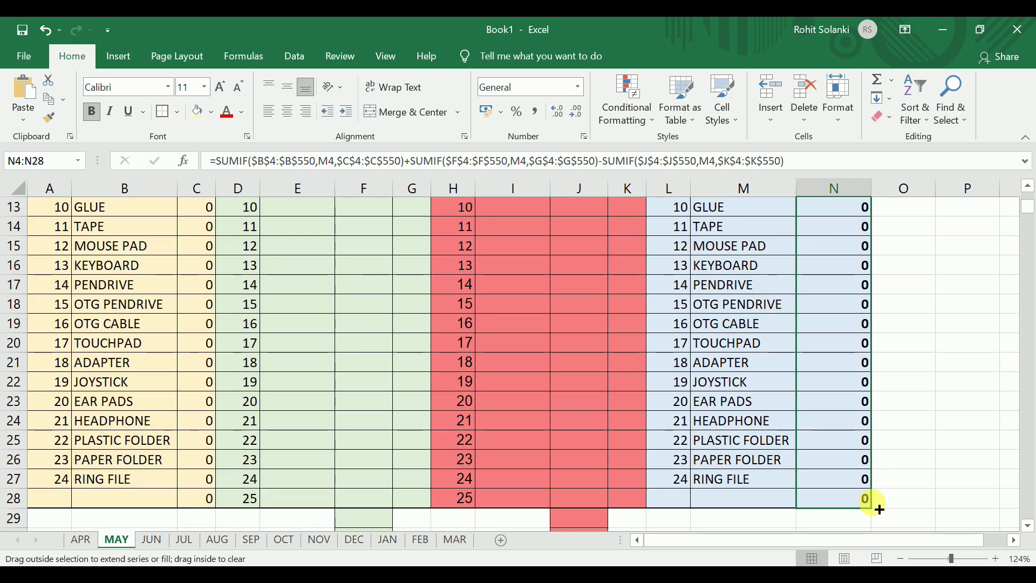
{"action": "left_click_drag", "start_coordinate": [874, 555], "coordinate": [875, 505]}
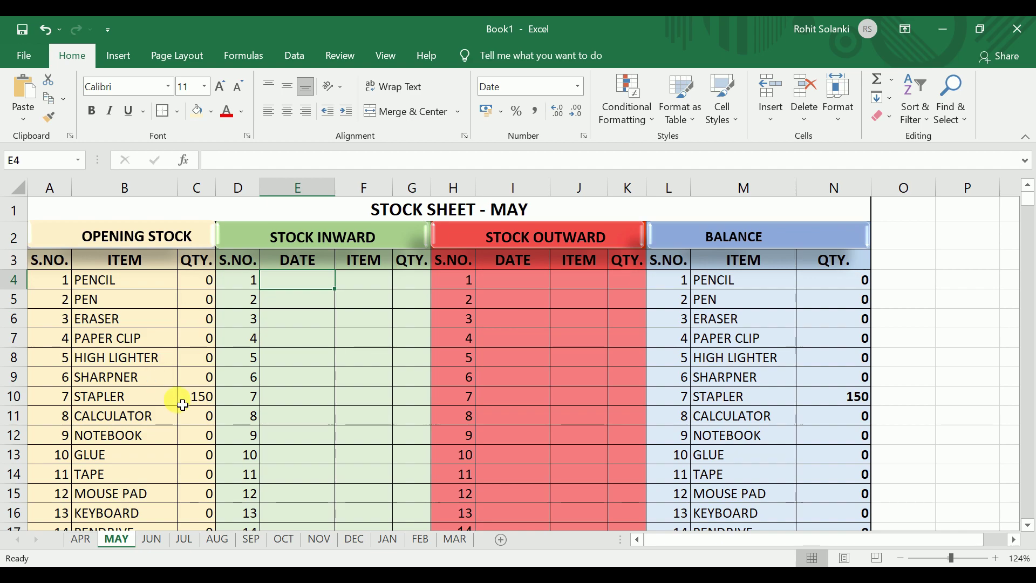
Log a test inward entry dated 03-07-2021: STAPLER, quantity 200
{"action": "left_click", "coordinate": [203, 404]}
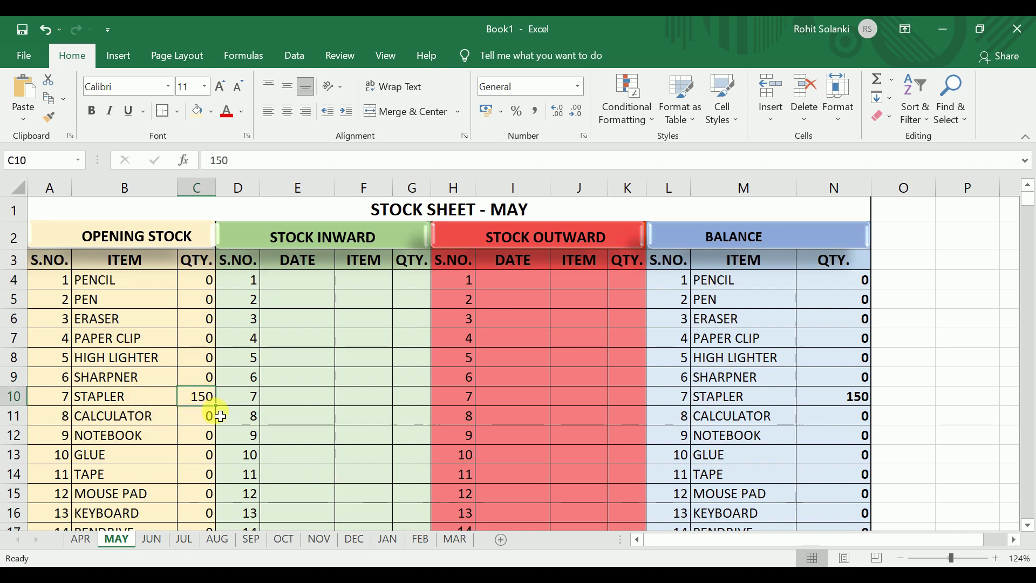
{"action": "left_click", "coordinate": [306, 288]}
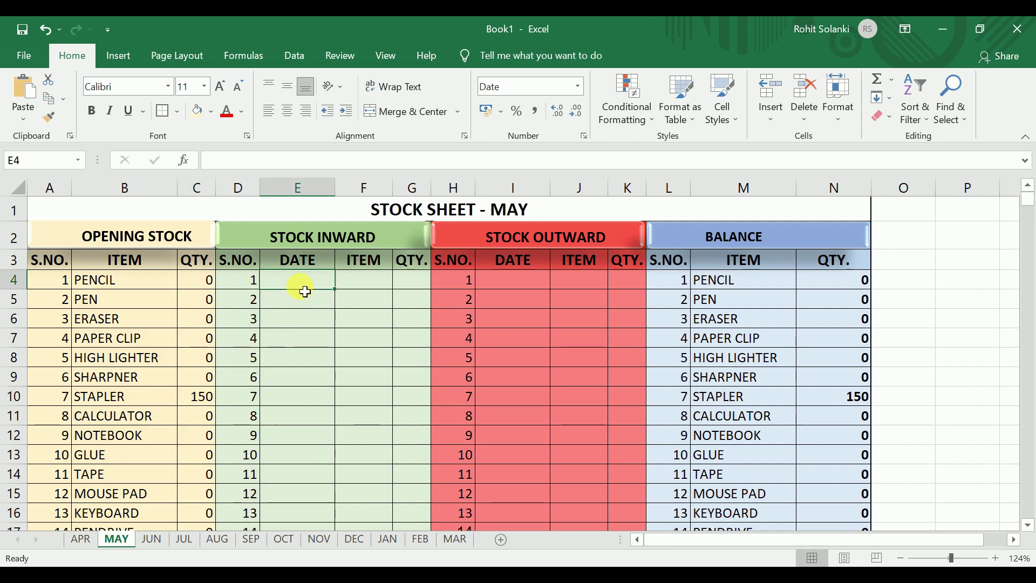
{"action": "key", "text": "ctrl+semicolon"}
{"action": "key", "text": "Tab"}
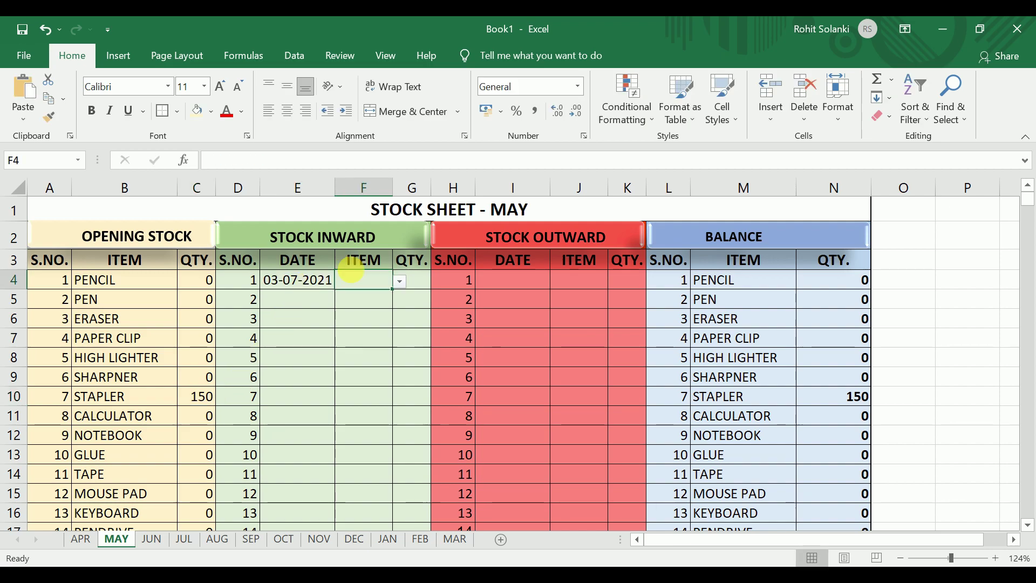
{"action": "left_click", "coordinate": [400, 281]}
{"action": "left_click", "coordinate": [346, 381]}
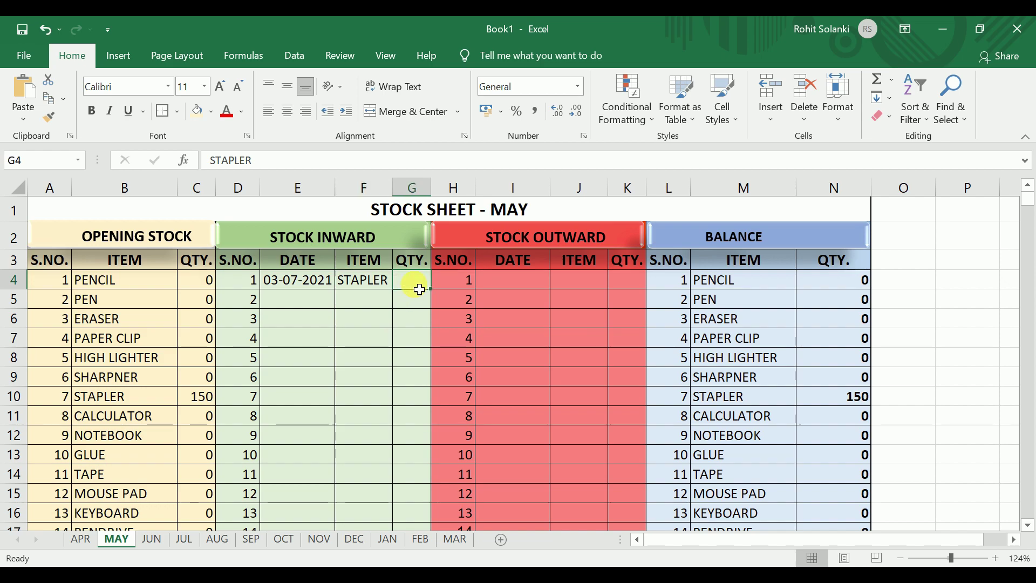
{"action": "left_click", "coordinate": [416, 286]}
{"action": "type", "text": "200"}
{"action": "key", "text": "Tab"}
{"action": "key", "text": "Tab"}
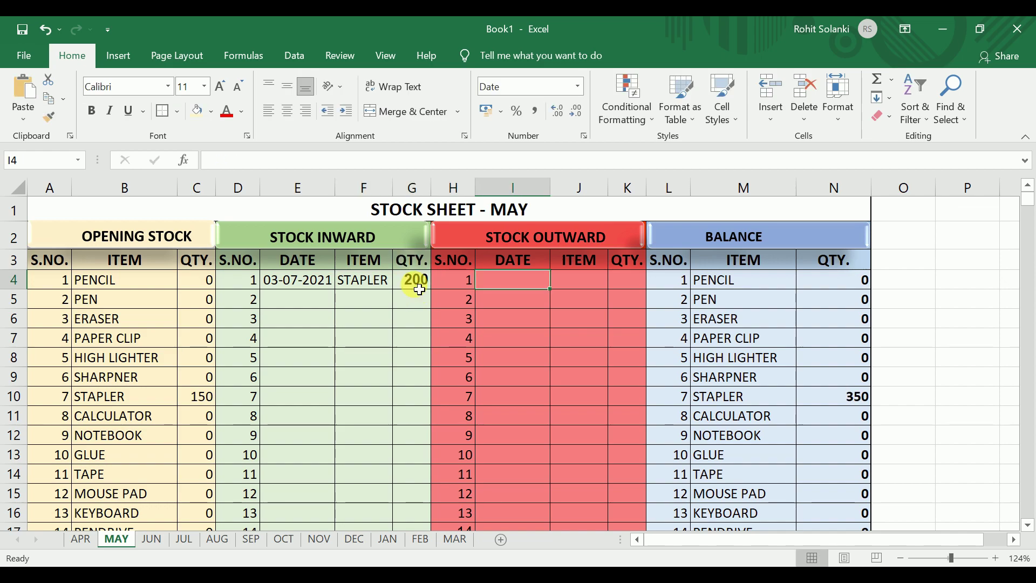
Log a test outward entry dated 03-07-2021: 20 STAPLER, and check the balance
{"action": "key", "text": "ctrl+semicolon"}
{"action": "key", "text": "Tab"}
{"action": "left_click", "coordinate": [615, 281]}
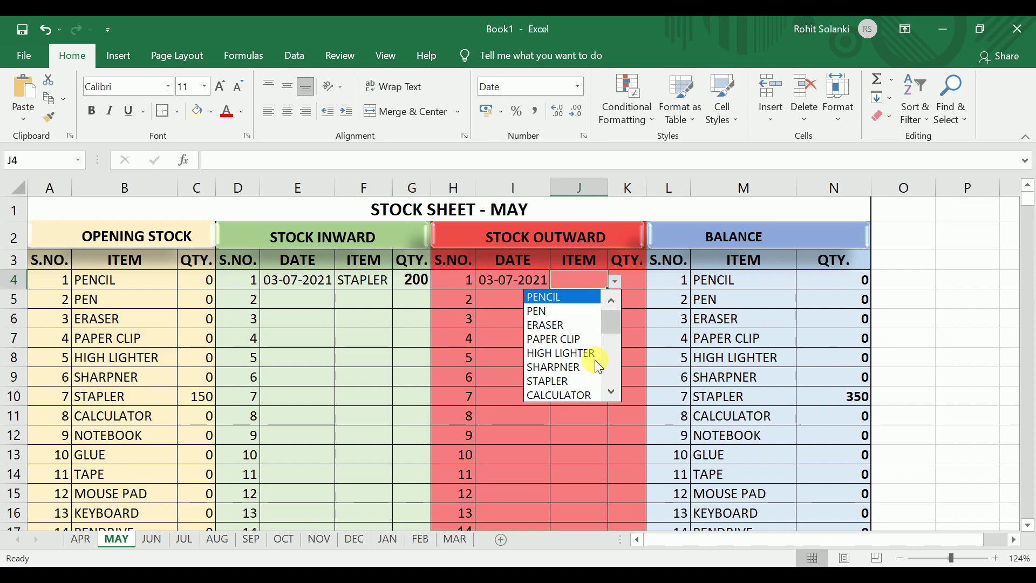
{"action": "left_click", "coordinate": [561, 379]}
{"action": "left_click", "coordinate": [637, 281]}
{"action": "type", "text": "20"}
{"action": "key", "text": "Return"}
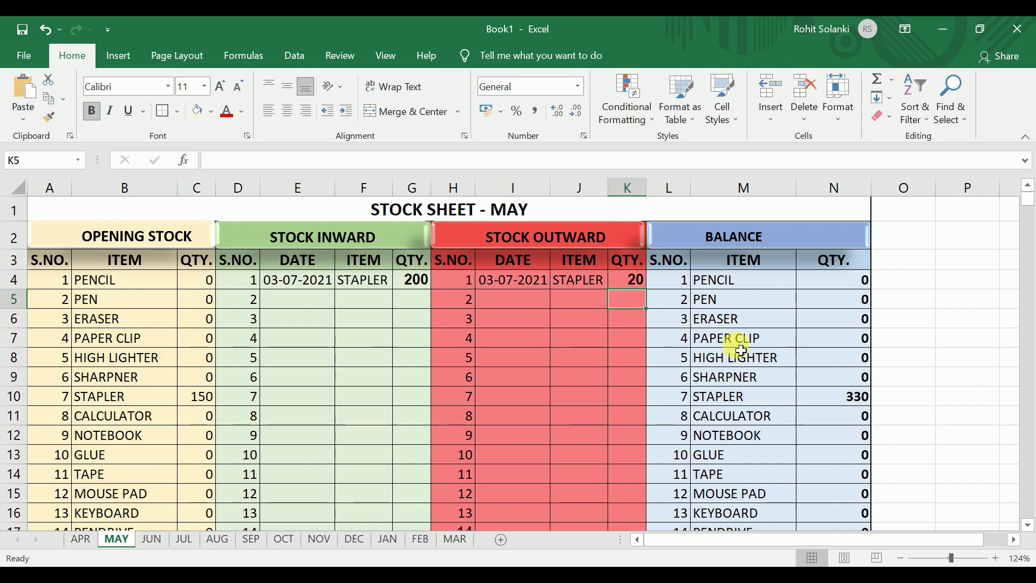
{"action": "left_click", "coordinate": [817, 407]}
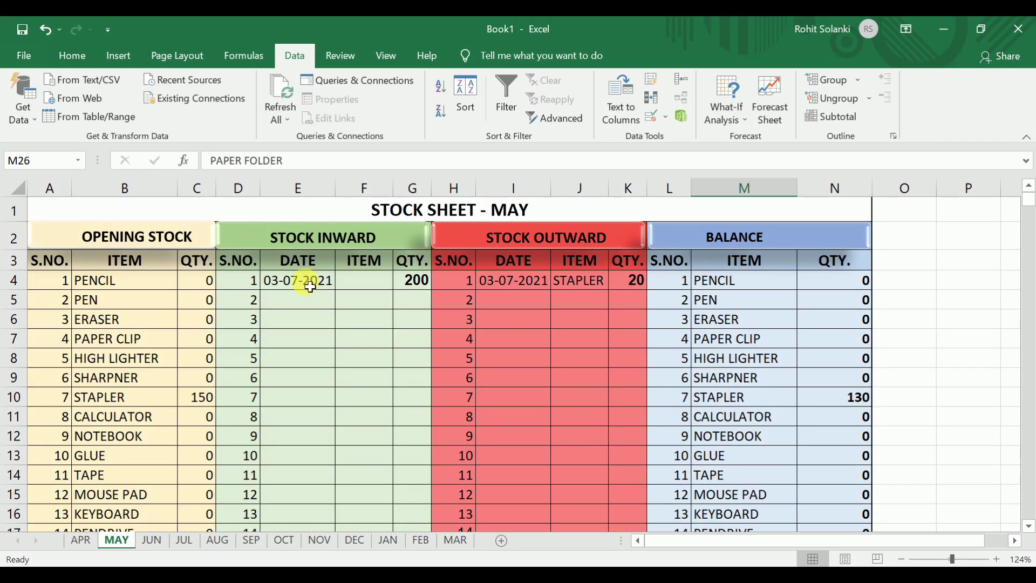
Give F4 a List data validation with source =$M$4:$M$30
{"action": "left_click", "coordinate": [350, 289]}
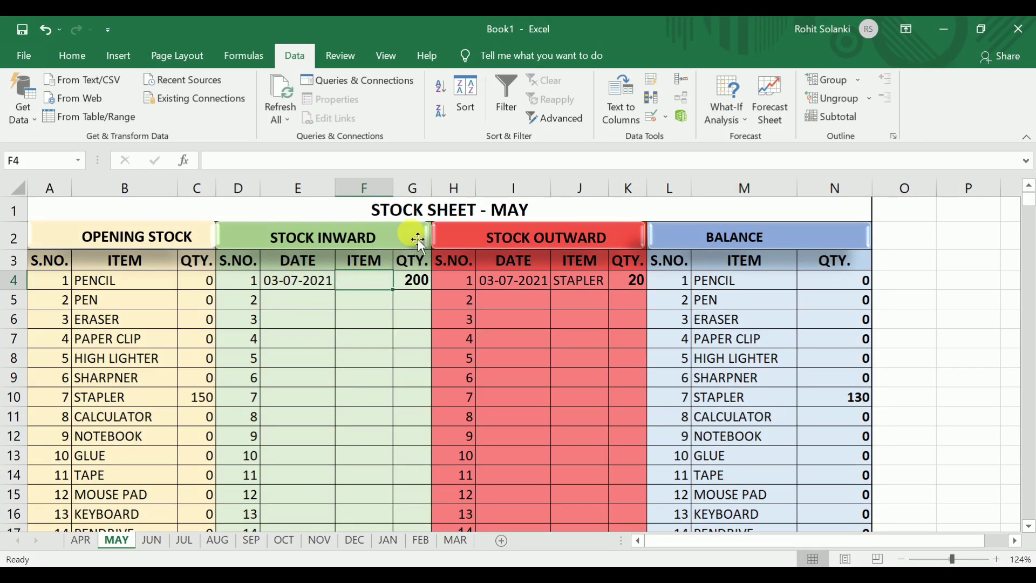
{"action": "left_click", "coordinate": [665, 116]}
{"action": "left_click", "coordinate": [696, 132]}
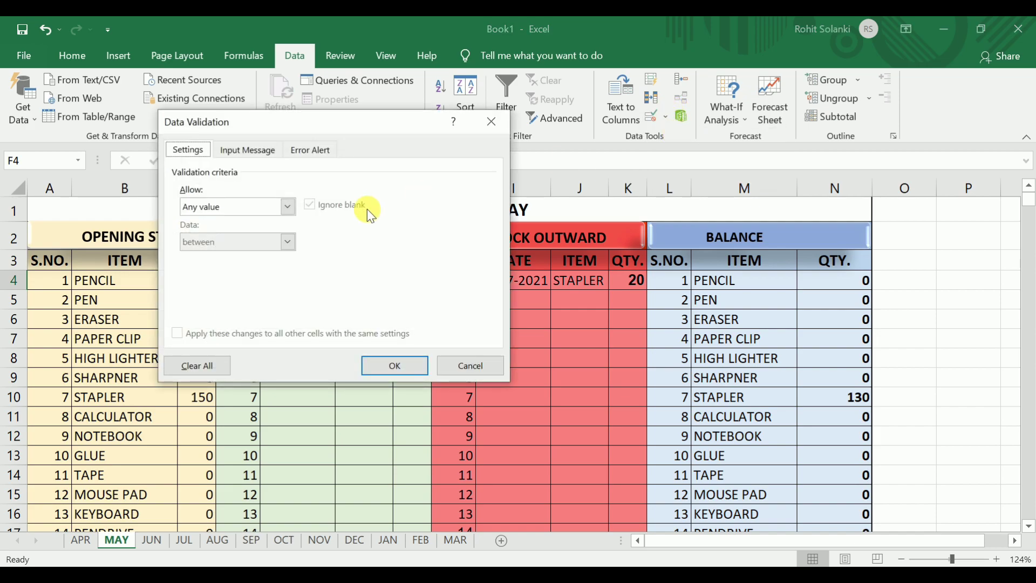
{"action": "left_click", "coordinate": [238, 206]}
{"action": "left_click", "coordinate": [255, 250]}
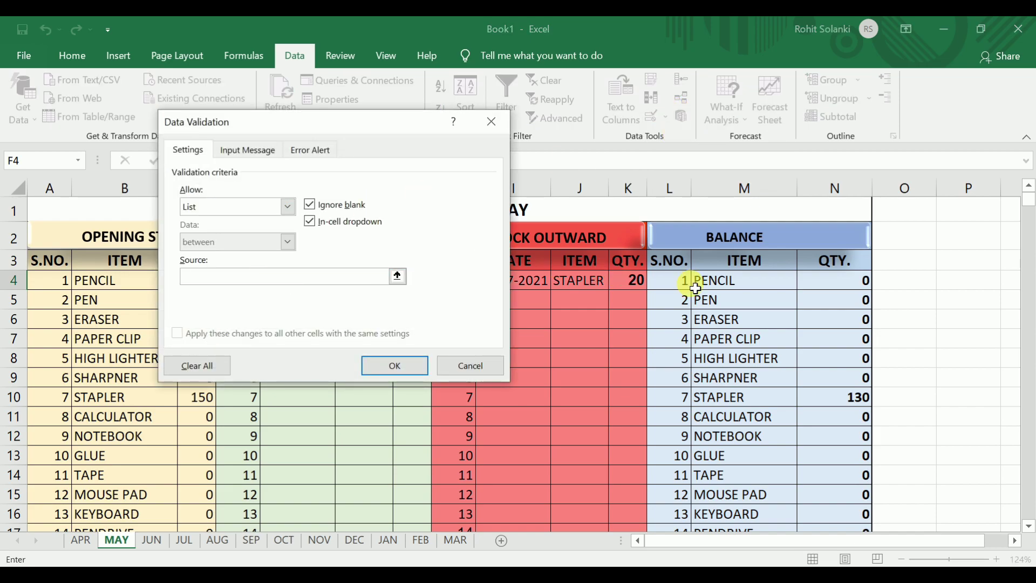
{"action": "mouse_move", "coordinate": [707, 281]}
{"action": "left_mouse_down"}
{"action": "mouse_move", "coordinate": [729, 397]}
{"action": "mouse_move", "coordinate": [739, 557]}
{"action": "mouse_move", "coordinate": [737, 378]}
{"action": "left_mouse_up"}
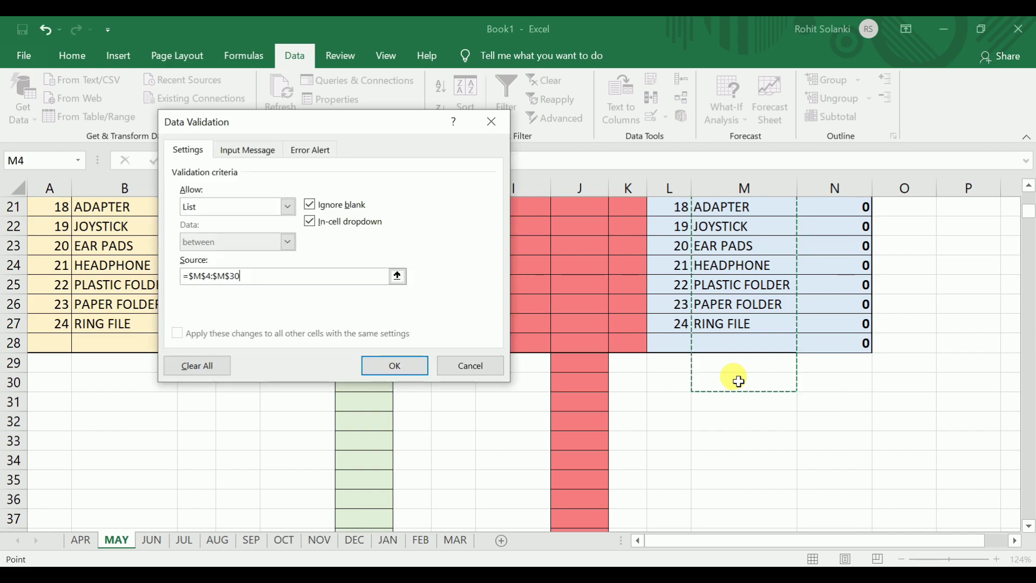
{"action": "left_click", "coordinate": [389, 364]}
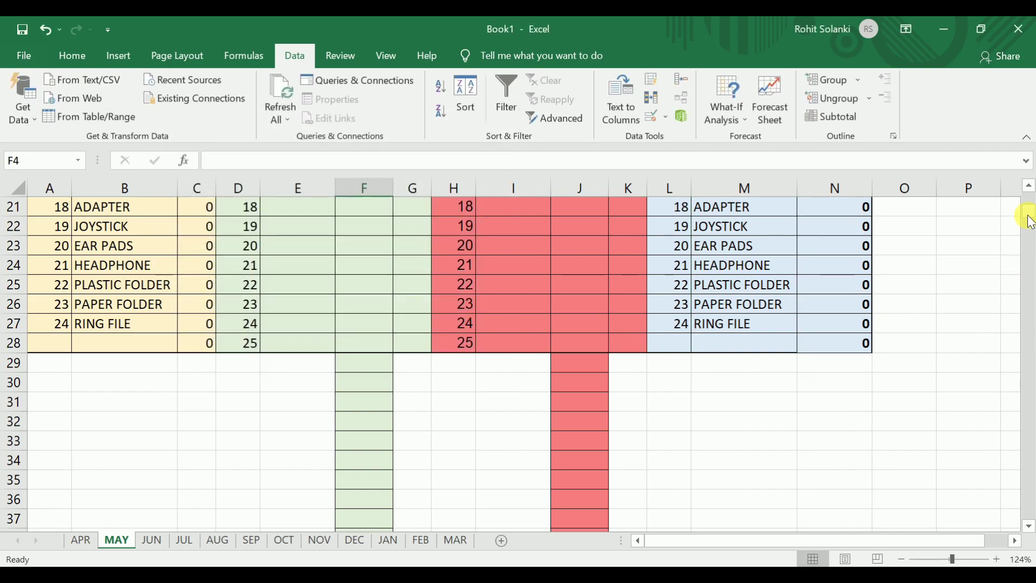
{"action": "left_click_drag", "start_coordinate": [1030, 218], "coordinate": [1028, 199]}
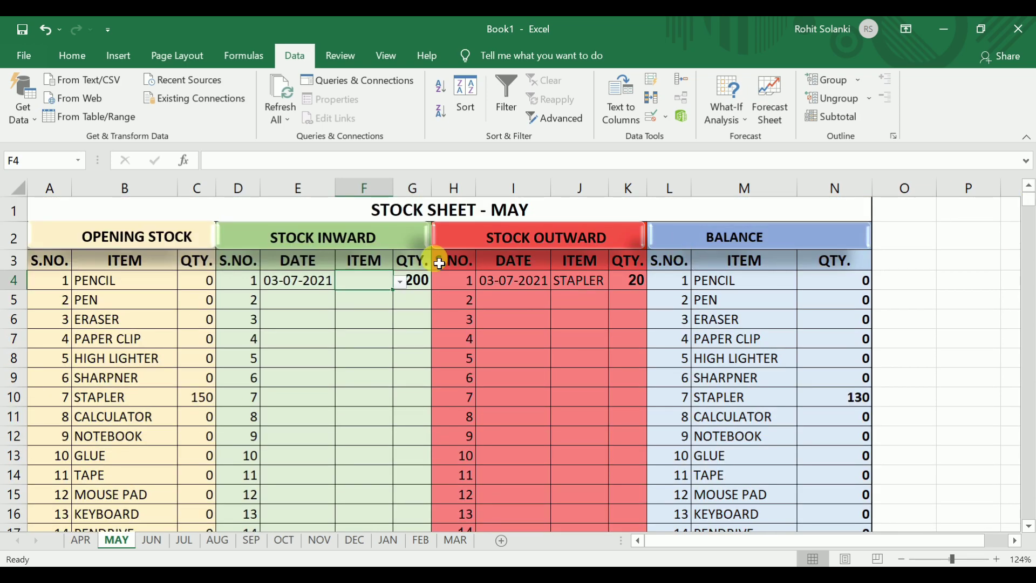
Check F4's item list against the new entry below RING FILE in column M, then pick it for the 200 quantity
{"action": "left_click", "coordinate": [399, 281]}
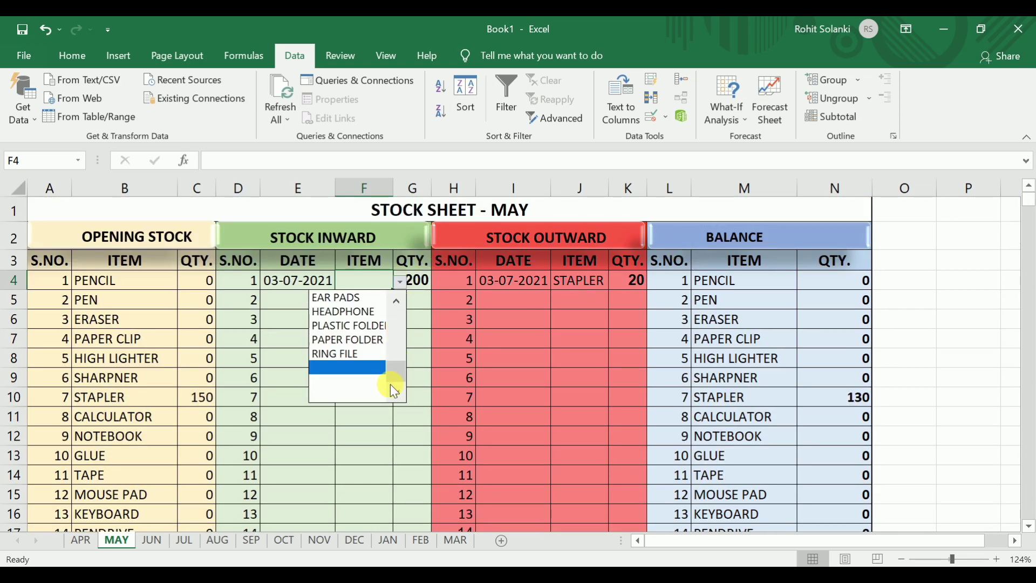
{"action": "left_click", "coordinate": [761, 340]}
{"action": "key", "text": "Down"}
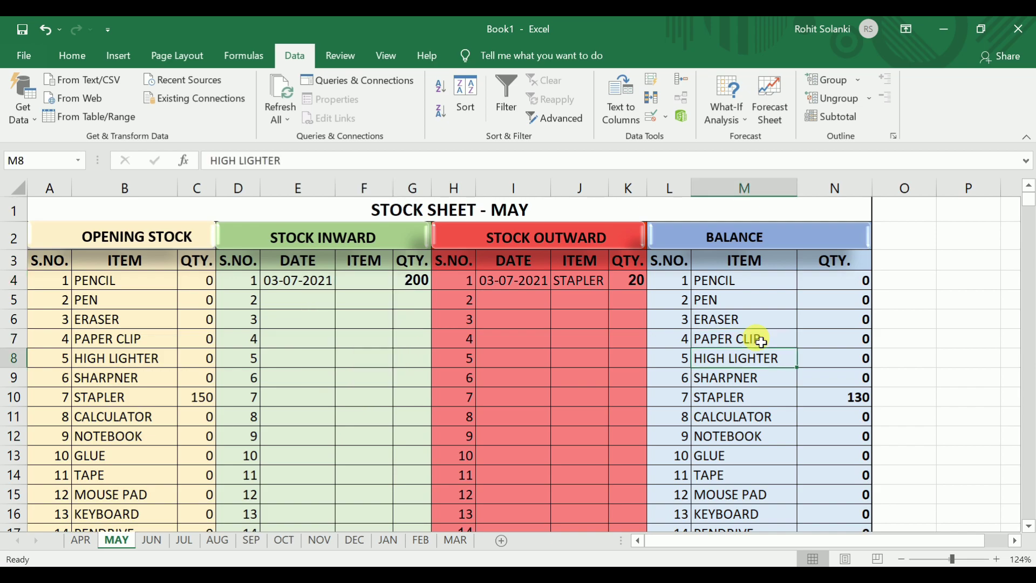
{"action": "key", "text": "Down"}
{"action": "key", "text": "Down"}
{"action": "key", "text": "Down"}
{"action": "key", "text": "Down"}
{"action": "key", "text": "Down"}
{"action": "key", "text": "Down"}
{"action": "key", "text": "Up"}
{"action": "key", "text": "Up"}
{"action": "key", "text": "Up"}
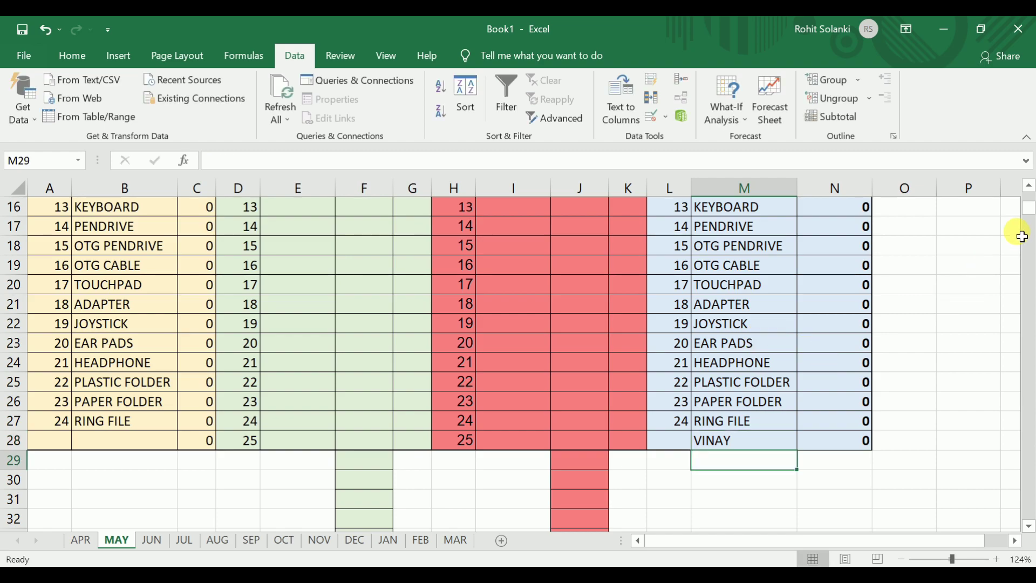
{"action": "left_click_drag", "start_coordinate": [1029, 216], "coordinate": [1030, 200]}
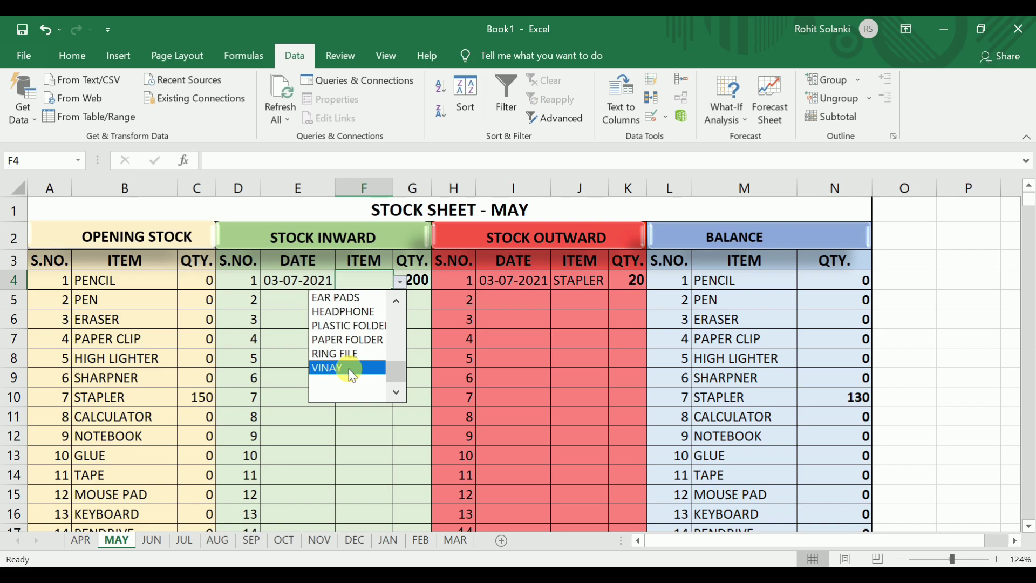
{"action": "left_click", "coordinate": [349, 368]}
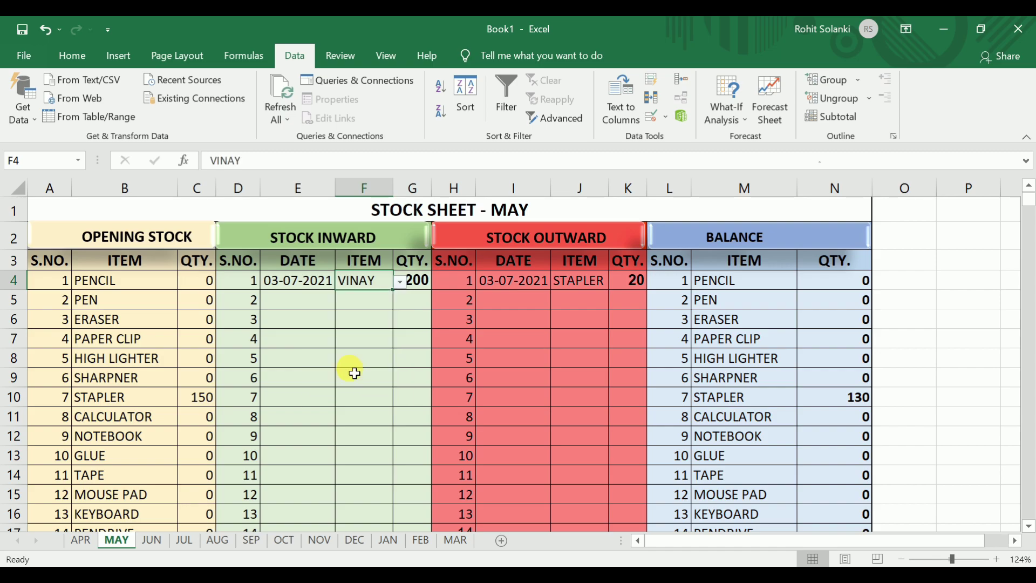